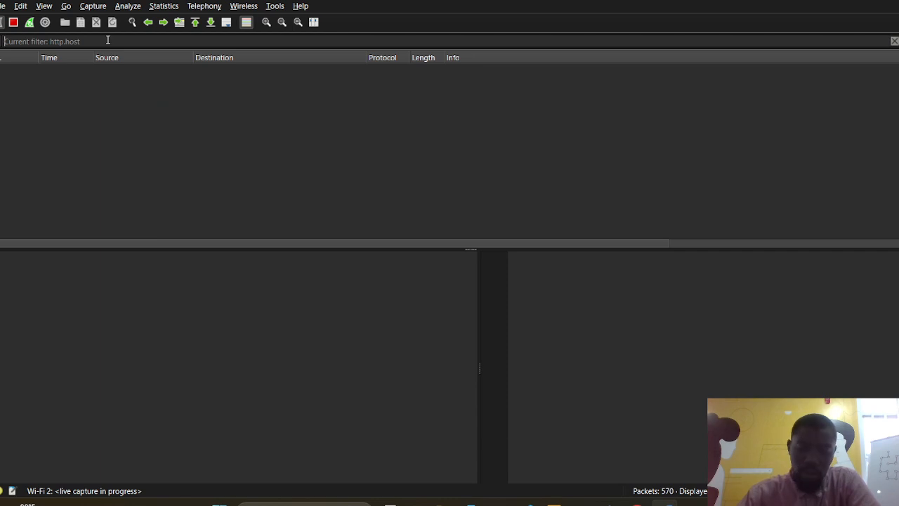
Step: Clear the http.host display filter and list all packets of the live capture
key(ctrl+e)
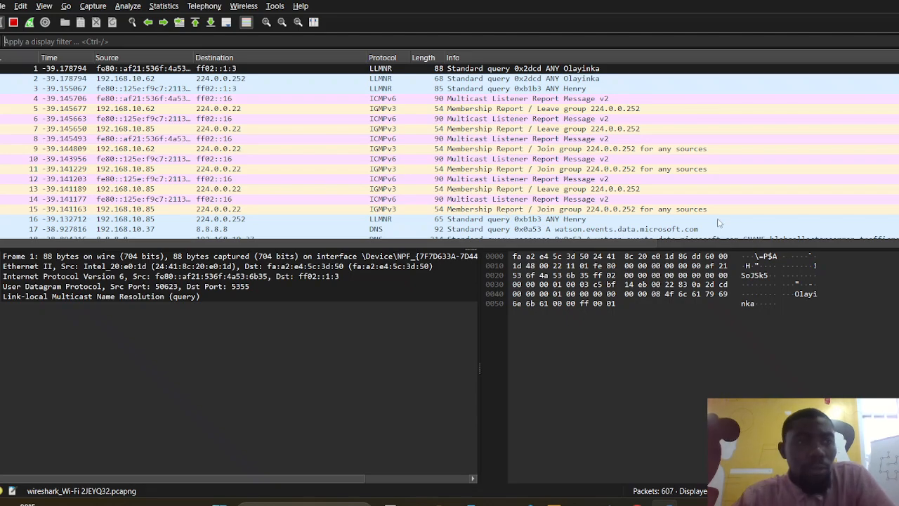
drag(897, 69, 897, 233)
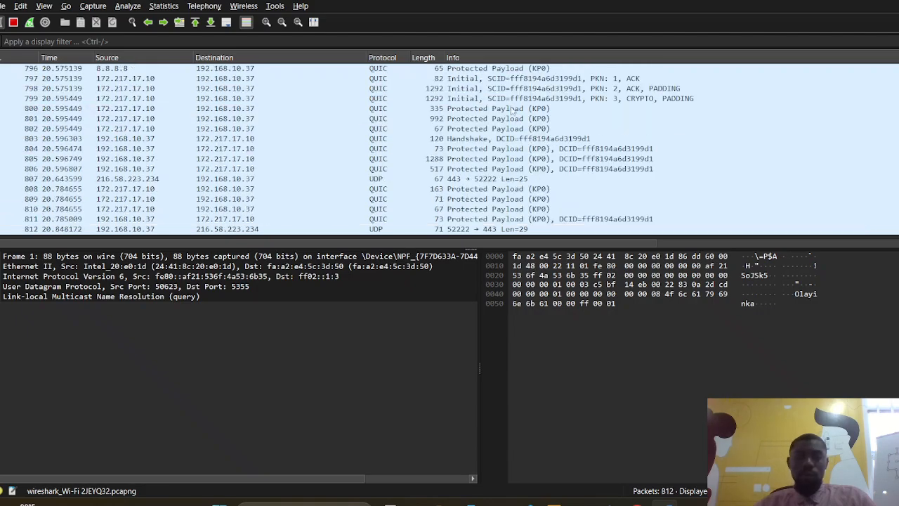
Step: Switch to the browser and reload altoro.testfire.net to generate fresh traffic for the capture
click(636, 503)
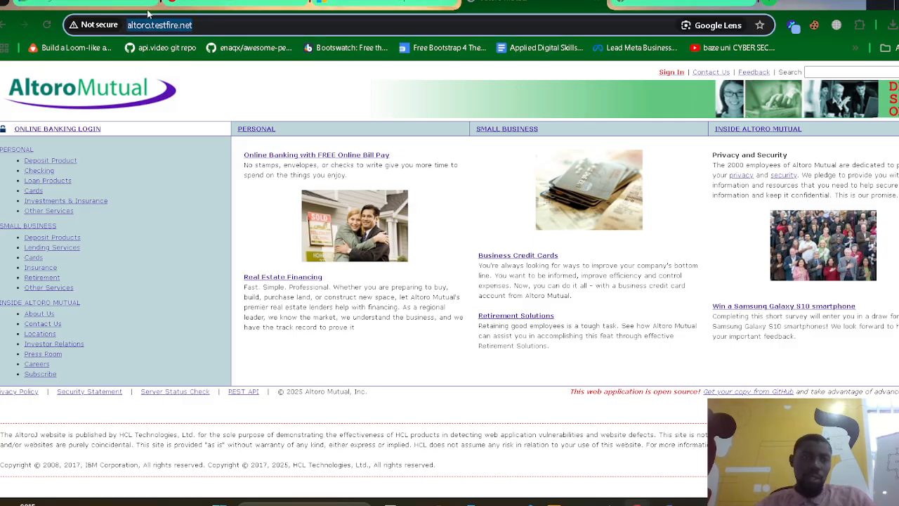
click(47, 30)
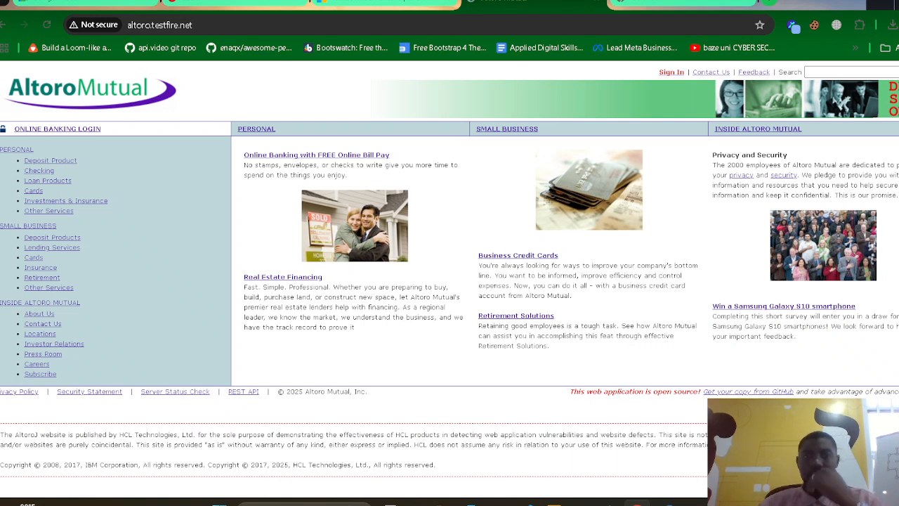
Step: Switch back to Wireshark and filter the captured packets with ip.addr==65.61.137.117
click(668, 504)
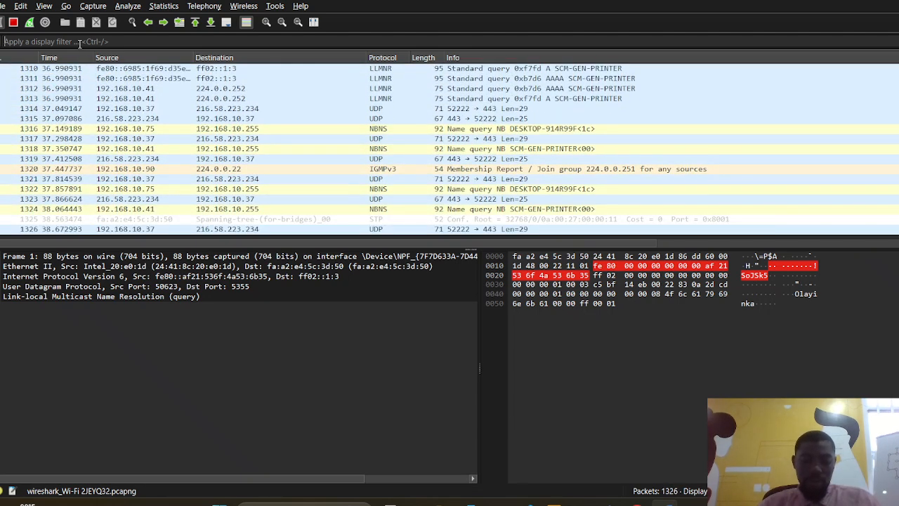
text(ip)
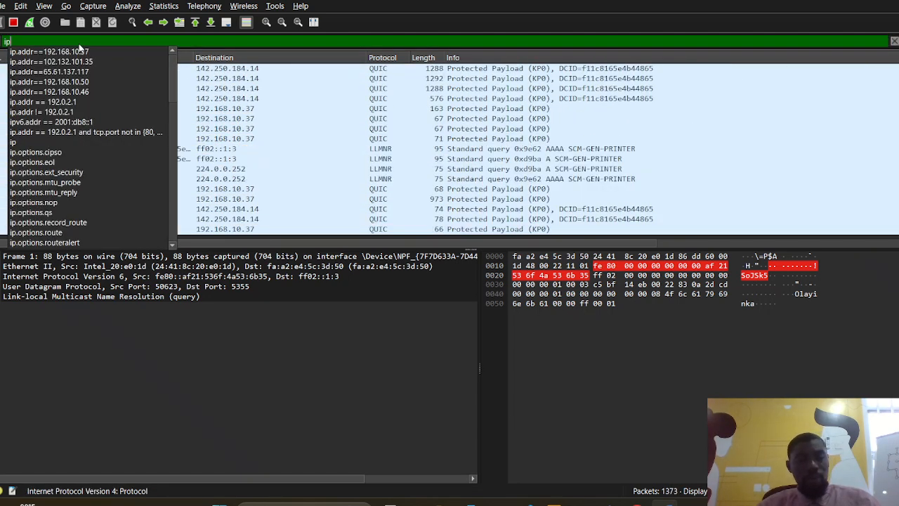
text(.ad.)
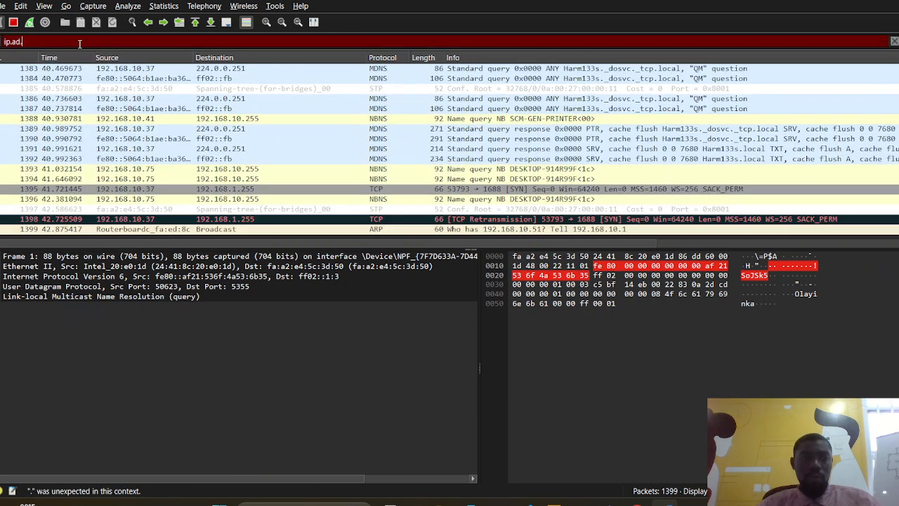
key(BackSpace)
text(dr)
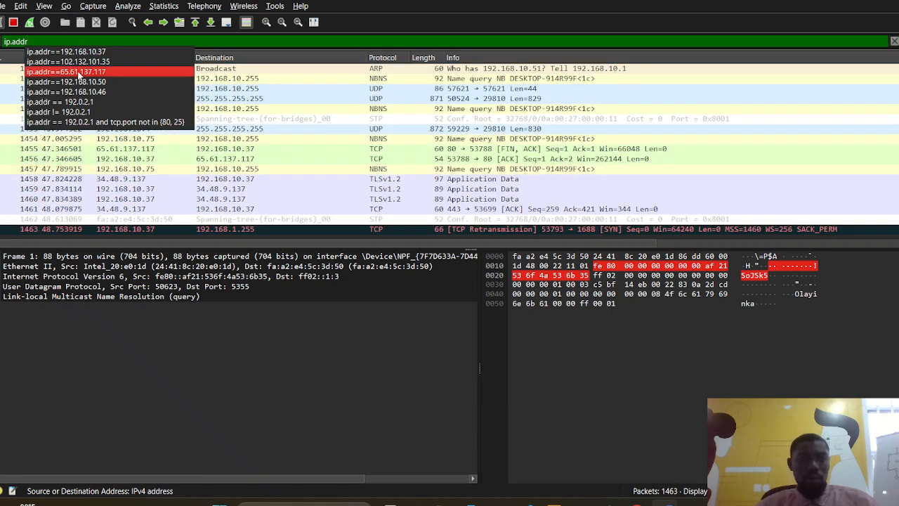
click(80, 73)
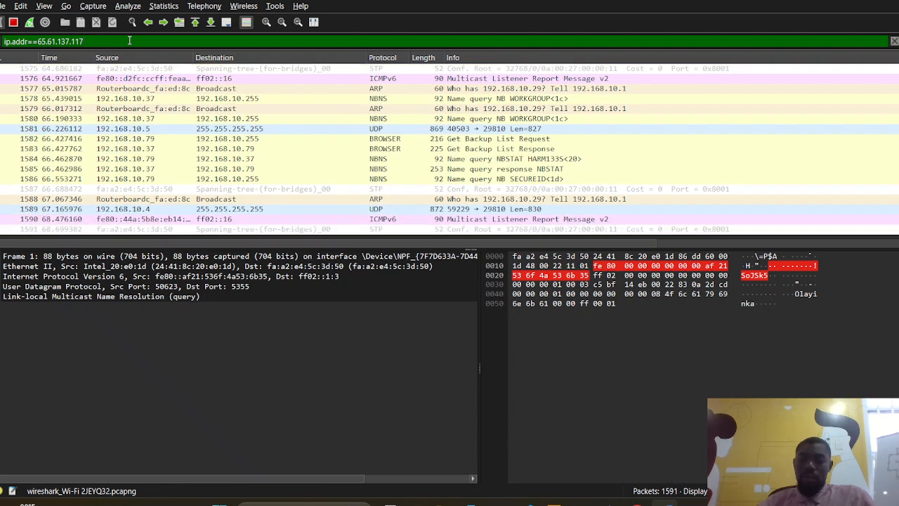
key(Return)
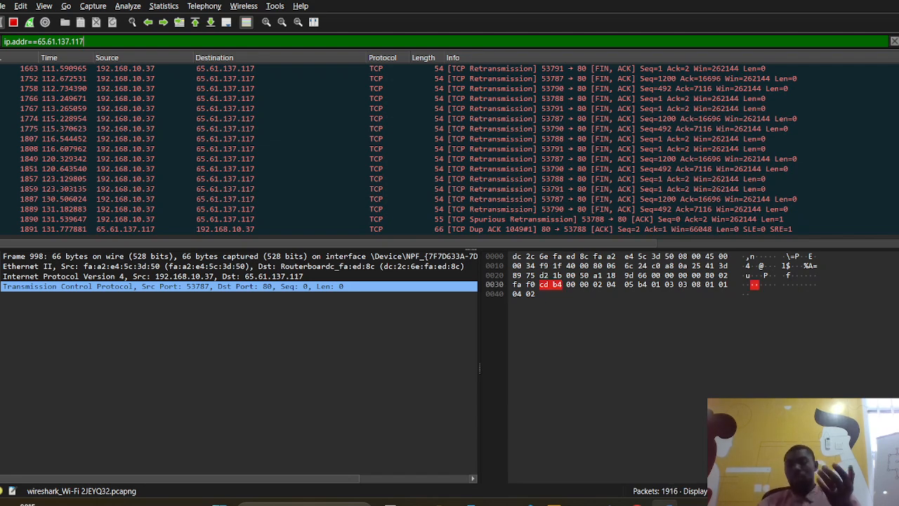
Step: Switch to the browser and check the connection security details of altoro.testfire.net
key(alt+Tab)
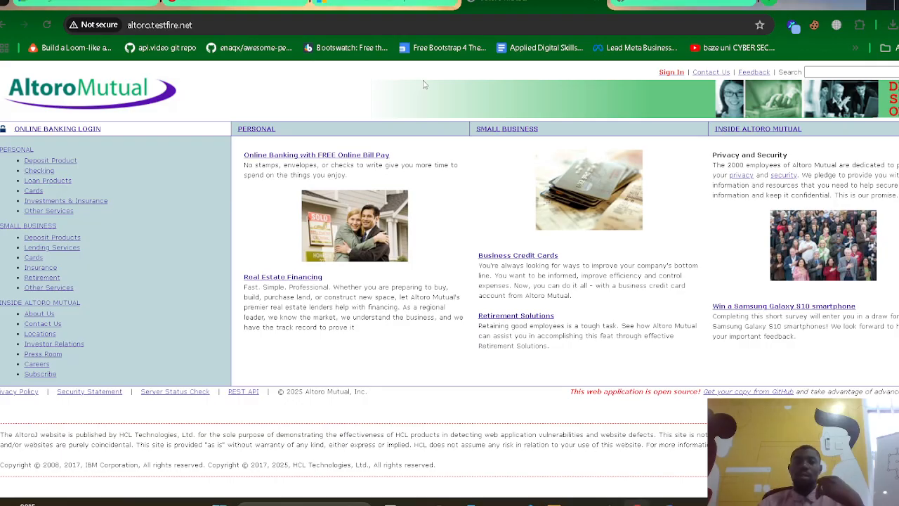
click(378, 23)
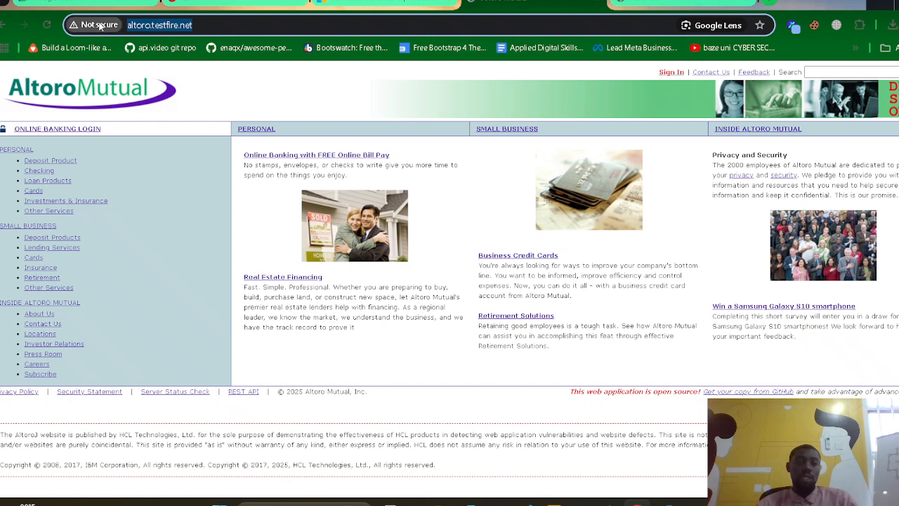
click(99, 25)
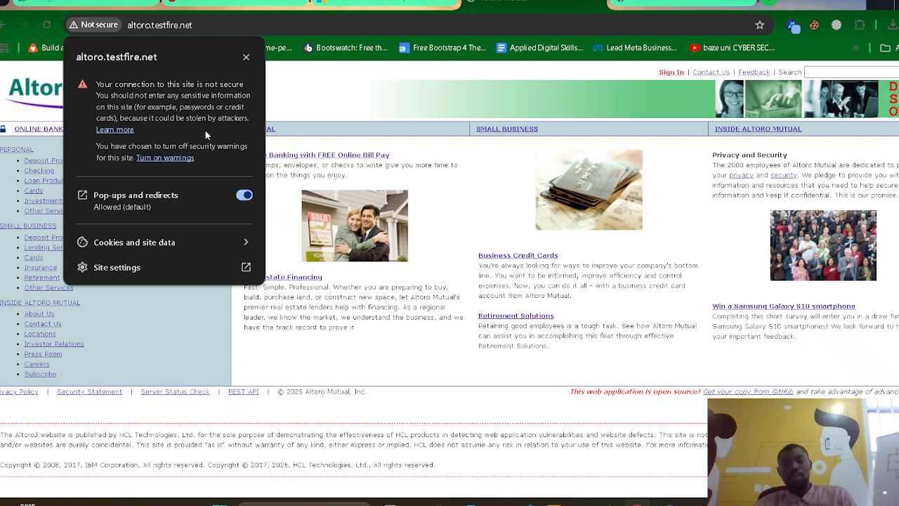
click(354, 95)
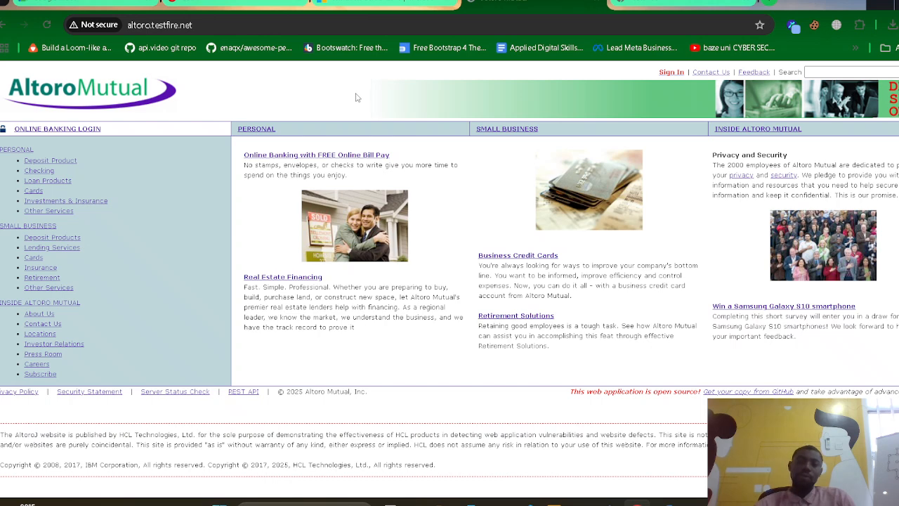
Step: Compare the address and connection status of the Altoro Mutual page with the open Microsoft Evaluation Center and GoMyCode pages
click(379, 6)
click(513, 3)
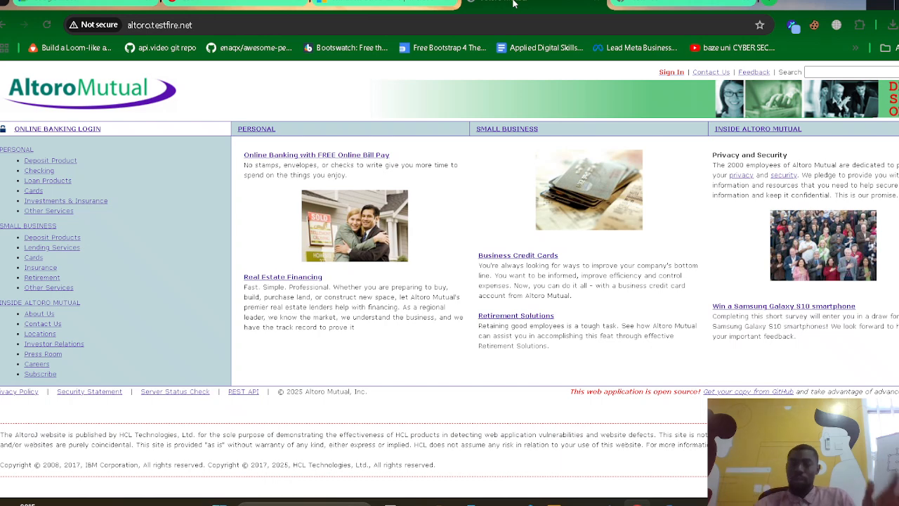
click(389, 5)
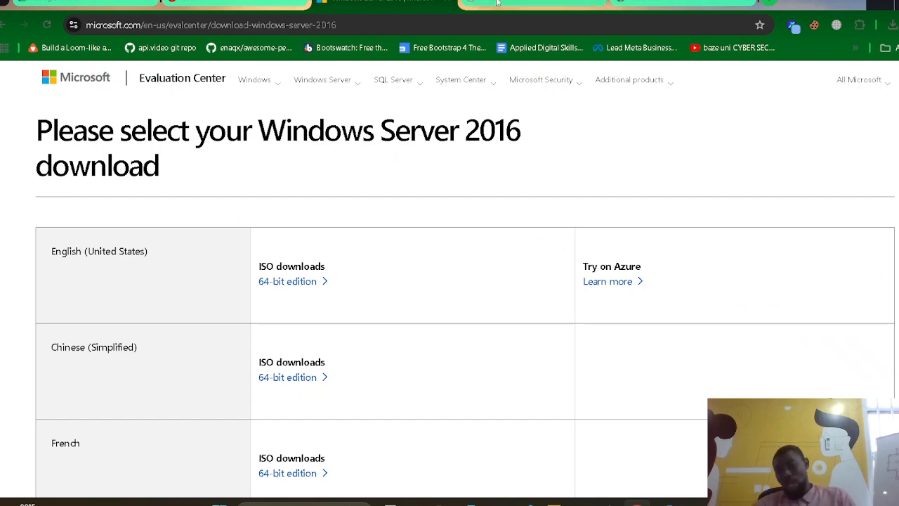
mouse_move(497, 3)
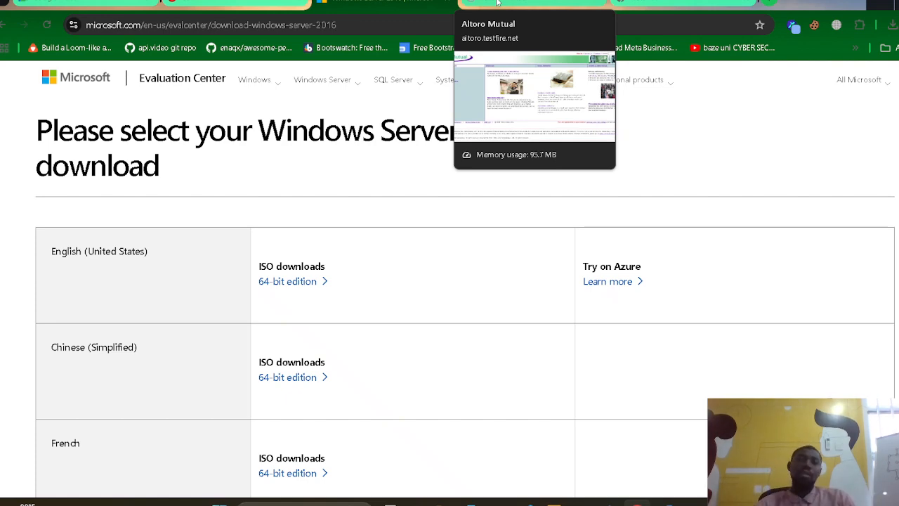
click(233, 5)
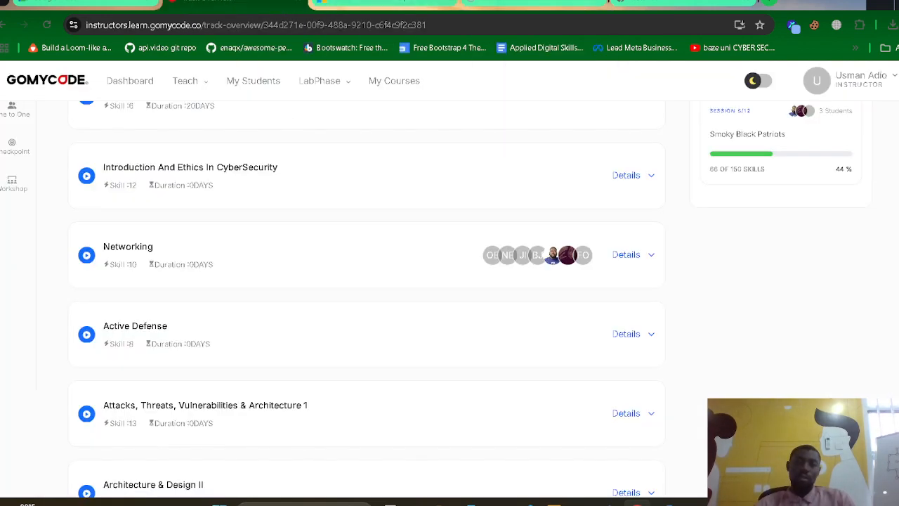
click(488, 3)
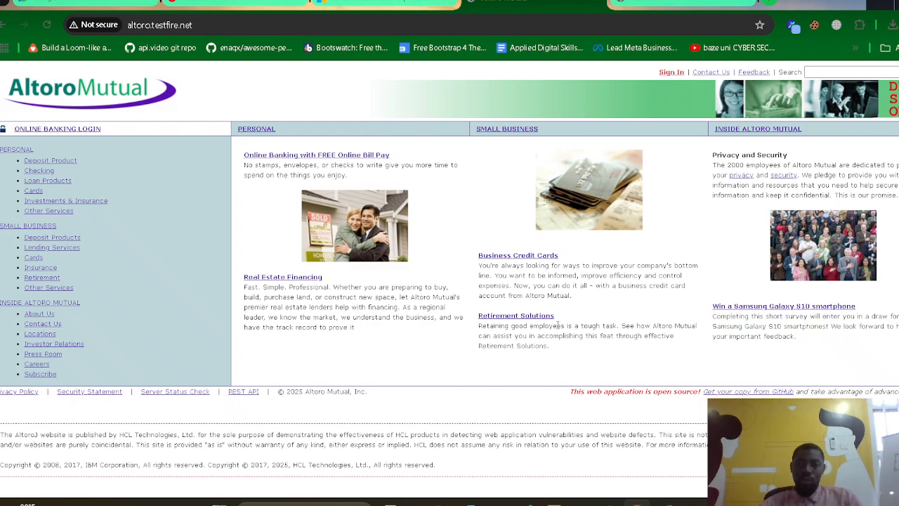
Step: Return to Wireshark and examine the sources, destinations, protocols and info of the packets filtered for 65.61.137.117, from first to last
key(alt+Tab)
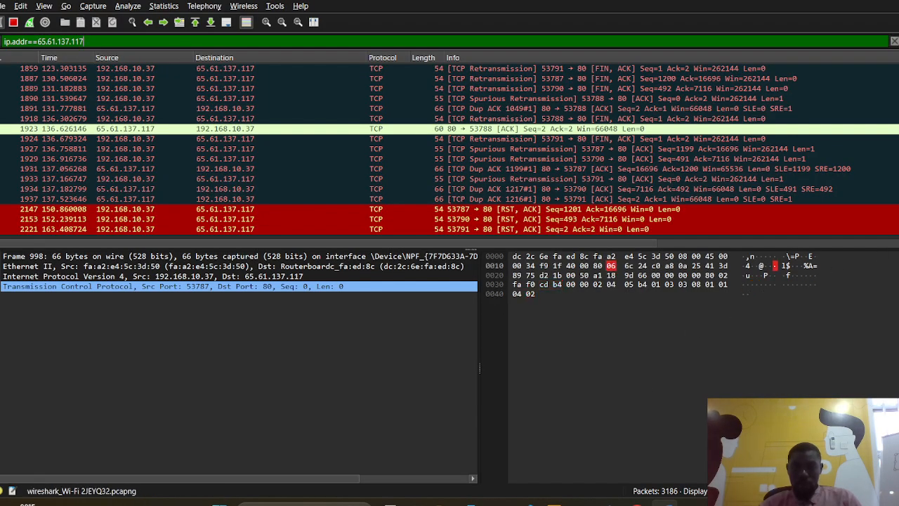
scroll(449, 148, up, 15)
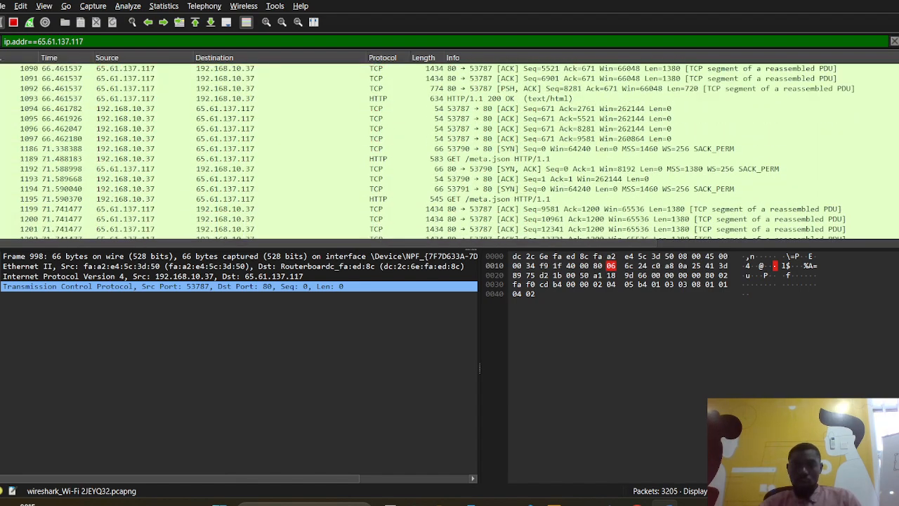
scroll(450, 148, down, 7)
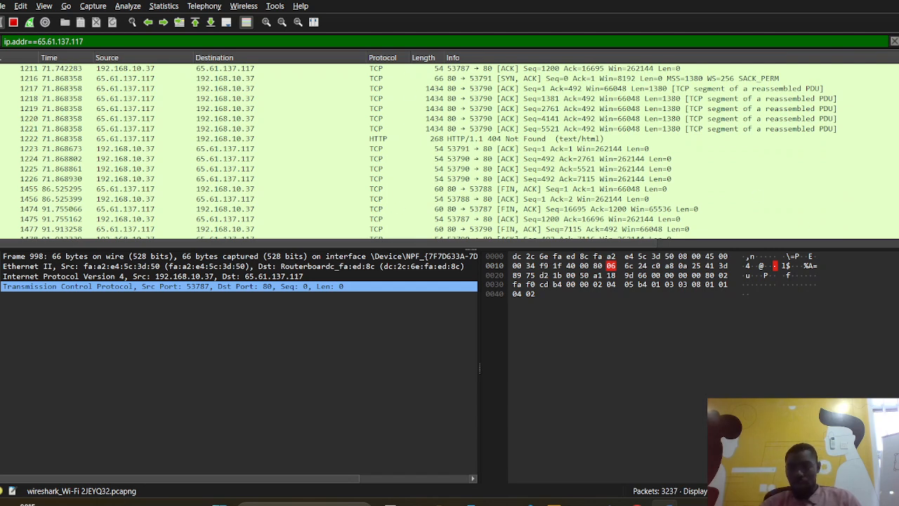
scroll(634, 89, up, 10)
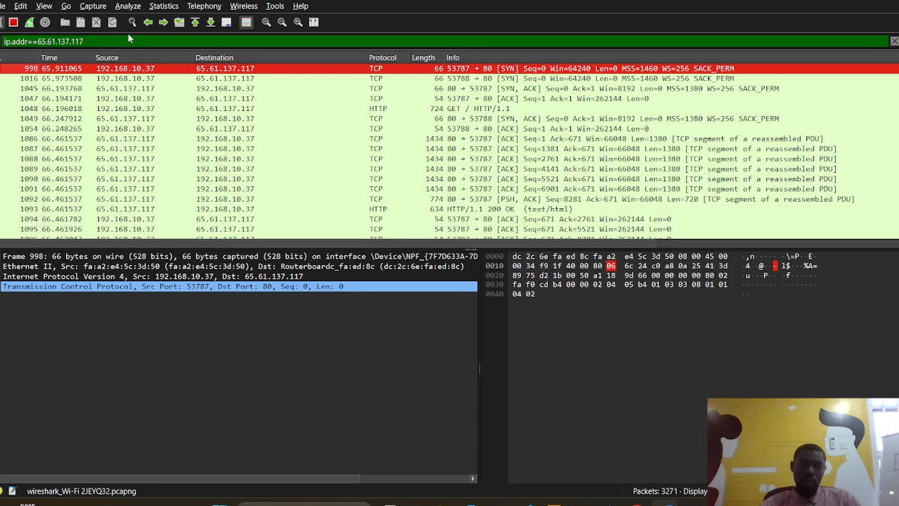
click(102, 40)
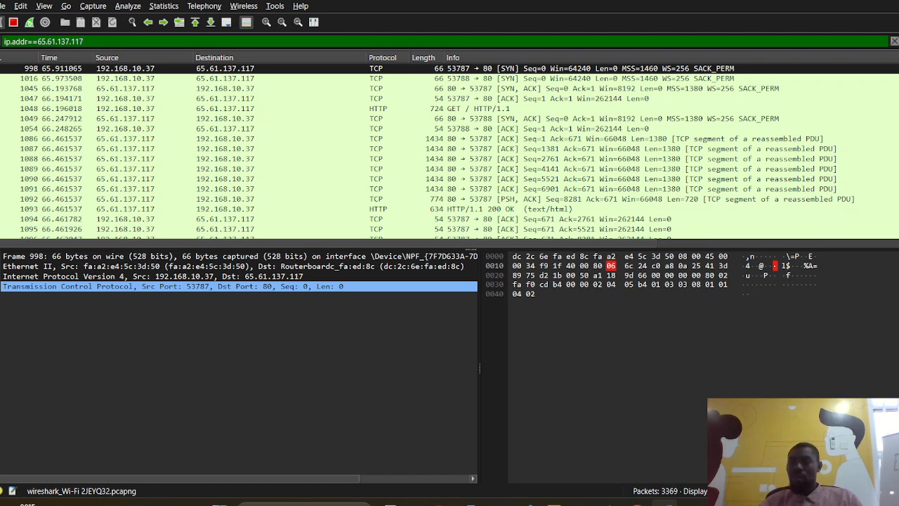
scroll(450, 151, down, 10)
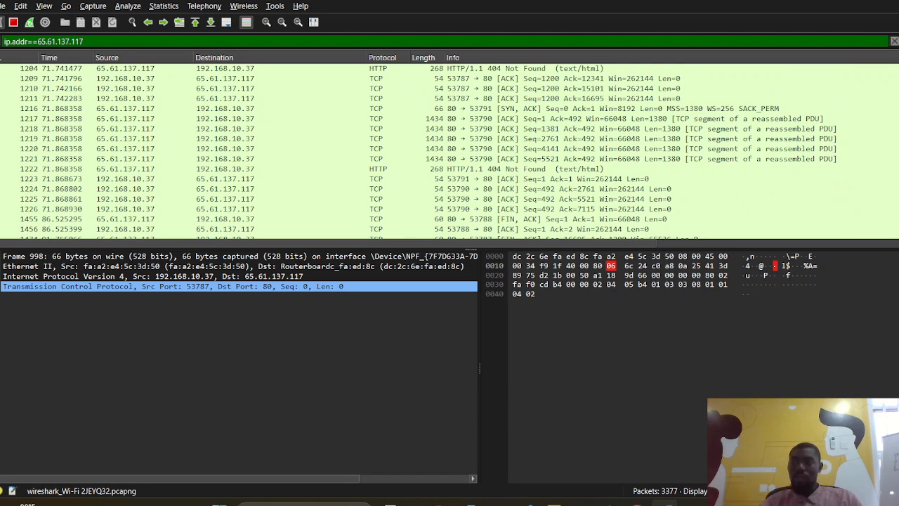
click(892, 1)
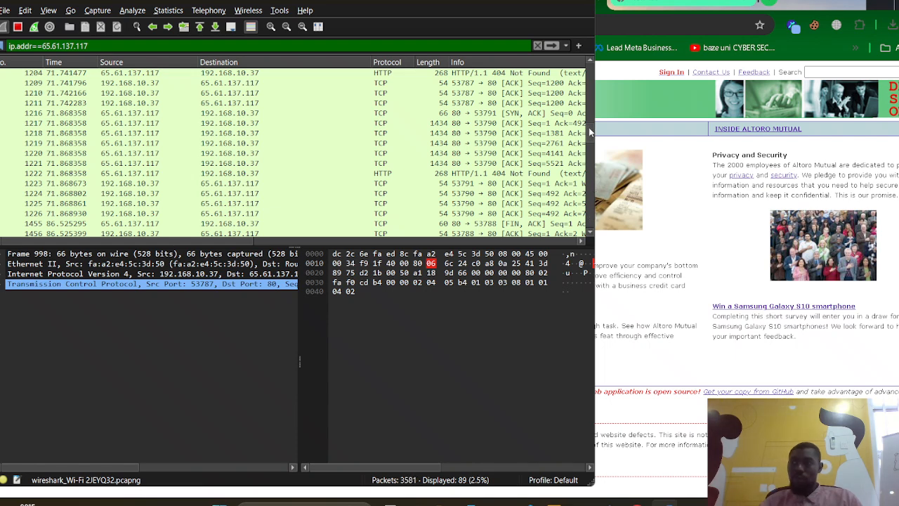
scroll(589, 130, down, 1)
drag(588, 137, 592, 208)
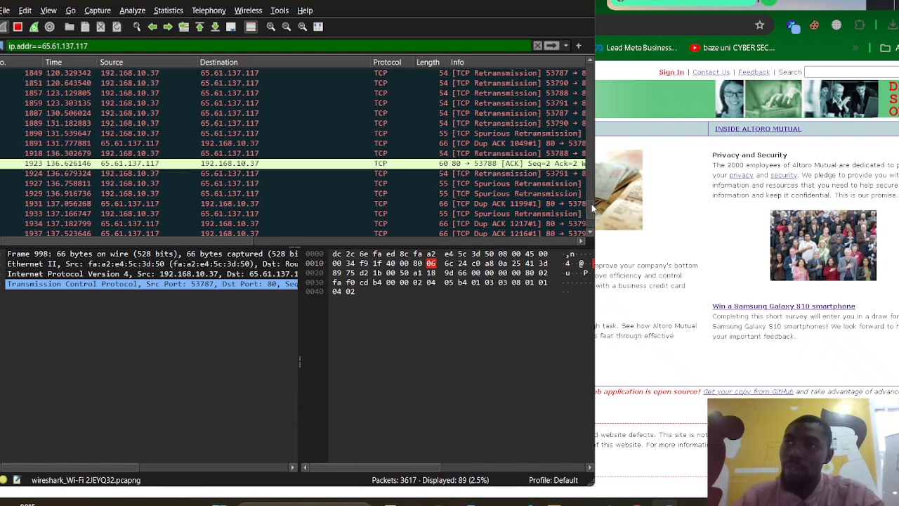
drag(592, 207, 596, 40)
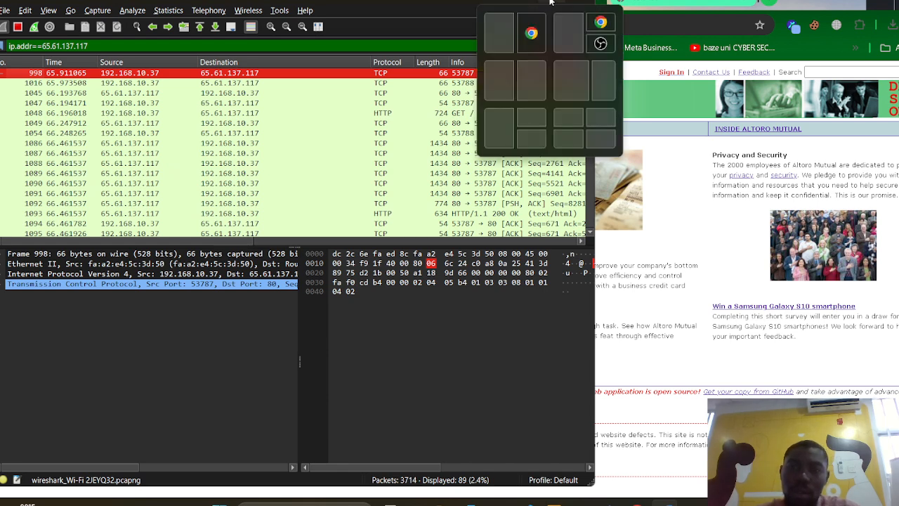
click(550, 3)
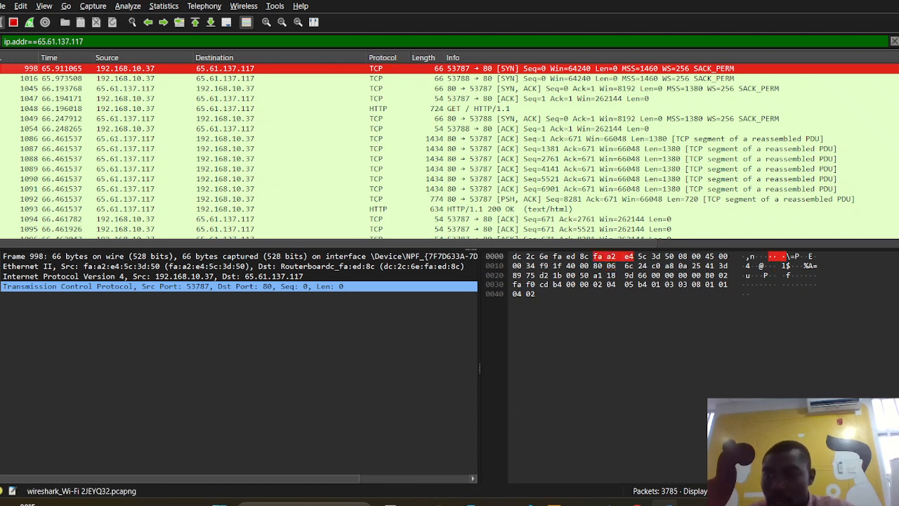
scroll(449, 148, down, 10)
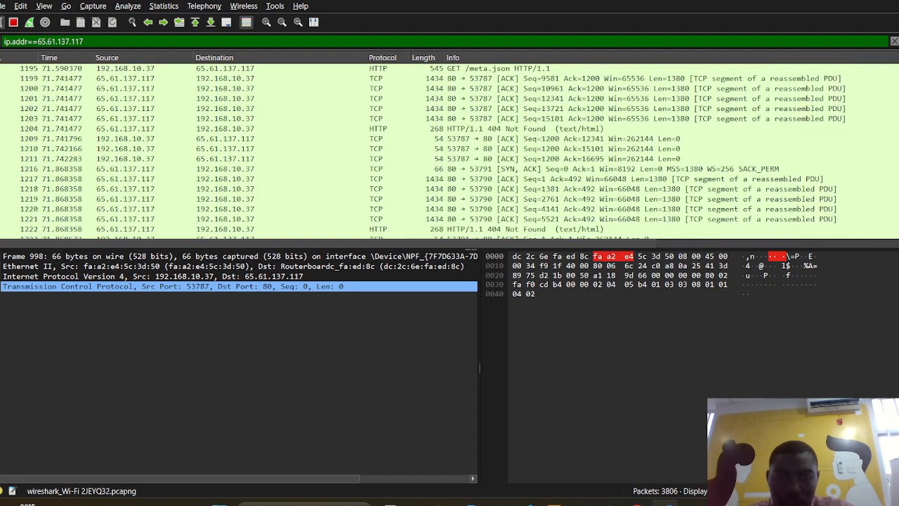
scroll(450, 147, down, 10)
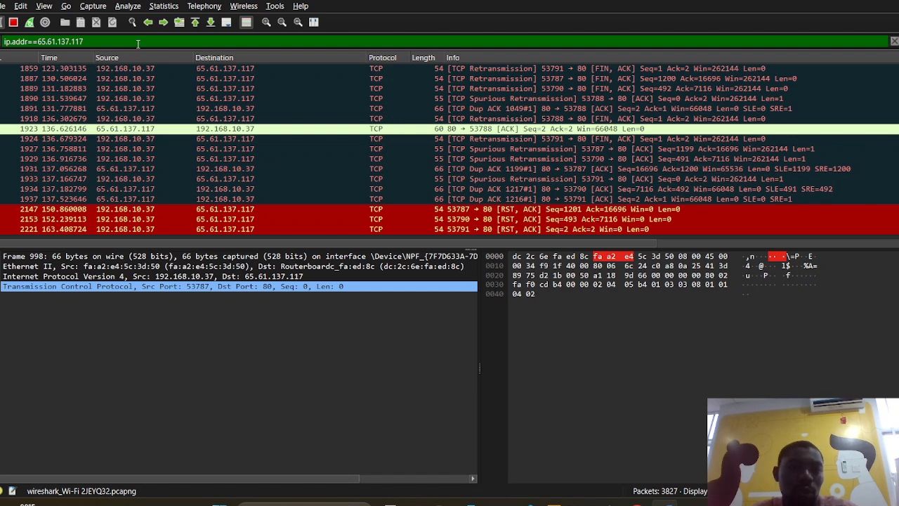
Step: Replace the IP address display filter with http and apply it to the capture
key(BackSpace)
key(BackSpace)
key(BackSpace)
key(BackSpace)
key(BackSpace)
key(BackSpace)
key(BackSpace)
key(BackSpace)
key(BackSpace)
key(BackSpace)
key(BackSpace)
key(BackSpace)
key(BackSpace)
key(BackSpace)
key(BackSpace)
key(BackSpace)
key(BackSpace)
key(BackSpace)
key(BackSpace)
key(BackSpace)
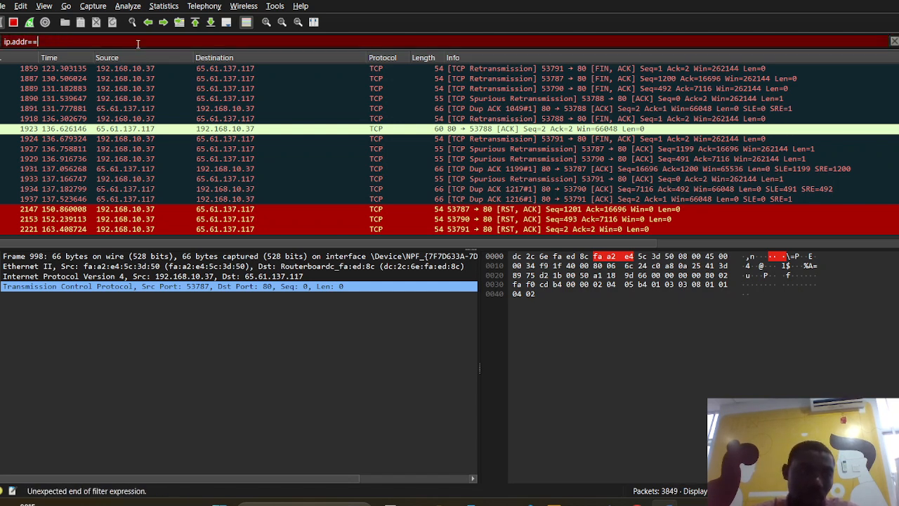
text(http)
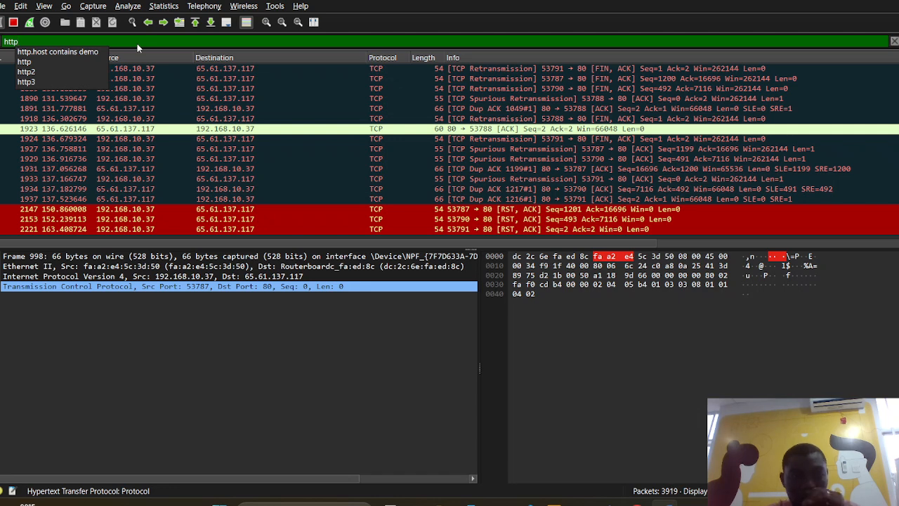
key(Return)
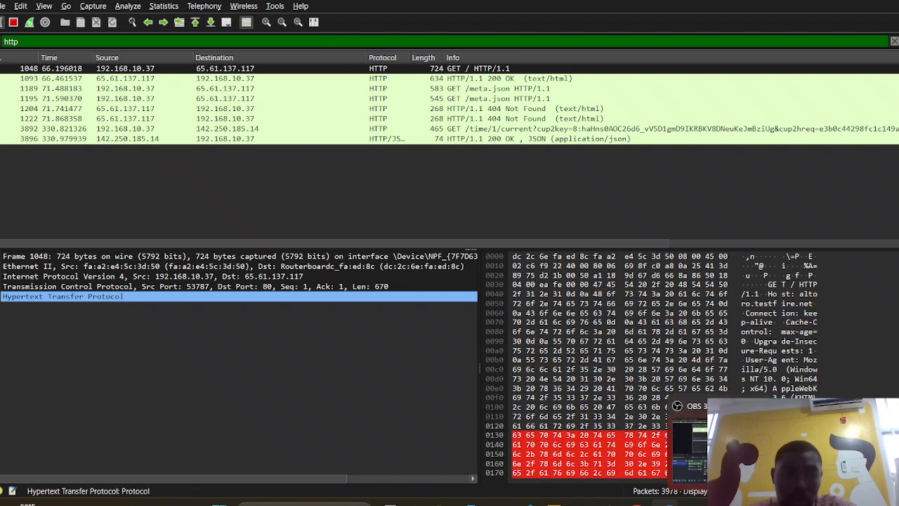
click(30, 41)
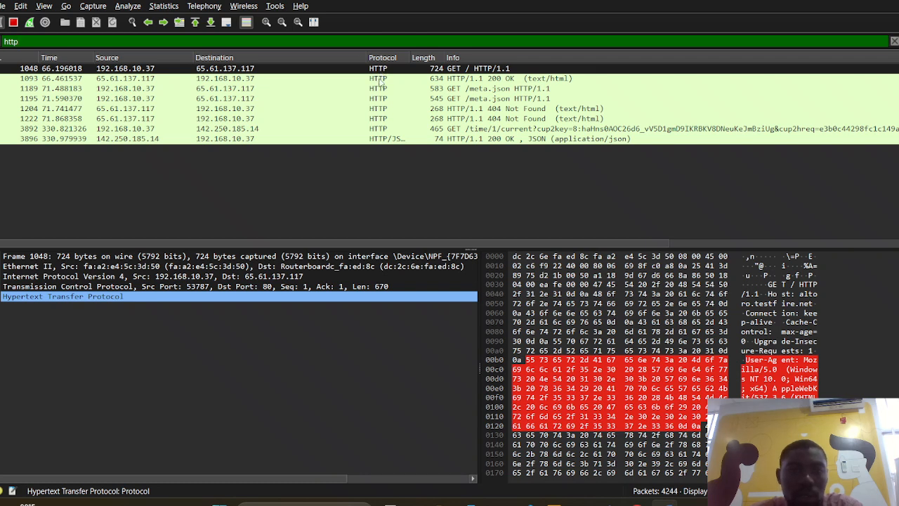
Step: Compare the GET / request packet with its 200 OK (text/html) response and the GET /meta.json request that follows
click(380, 79)
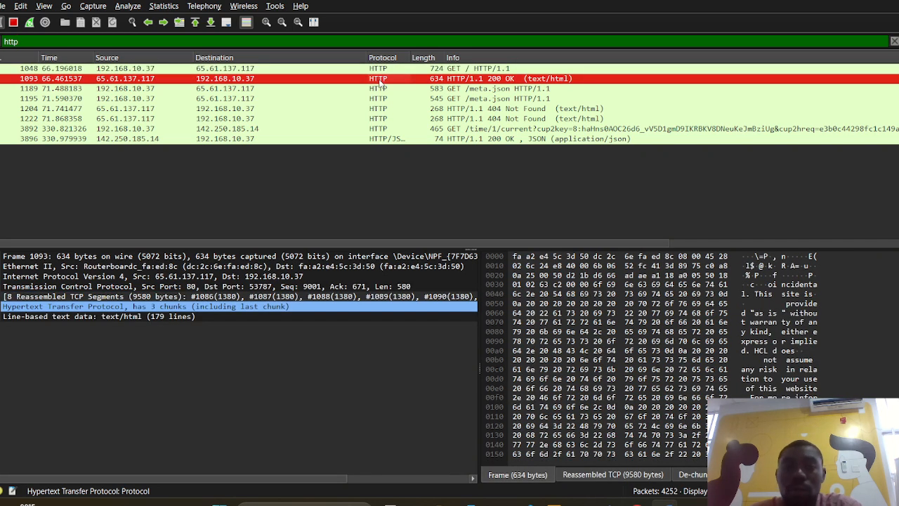
click(380, 68)
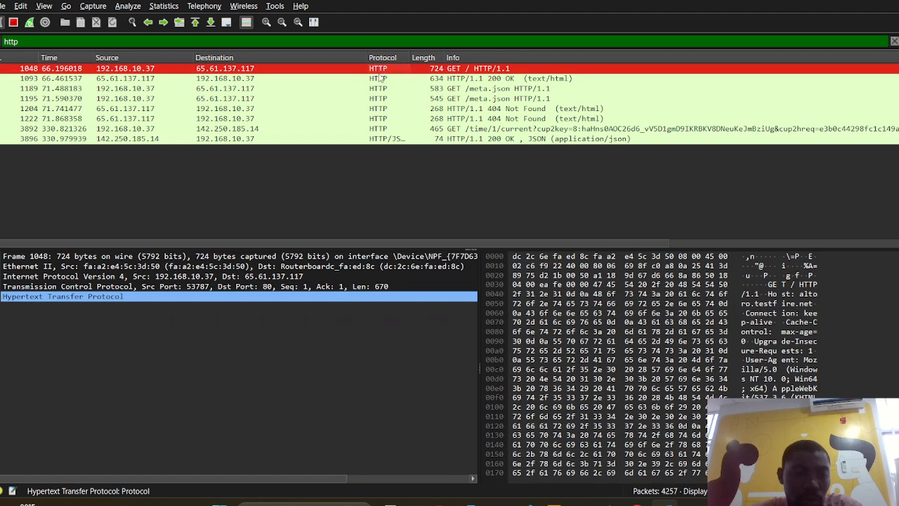
click(382, 80)
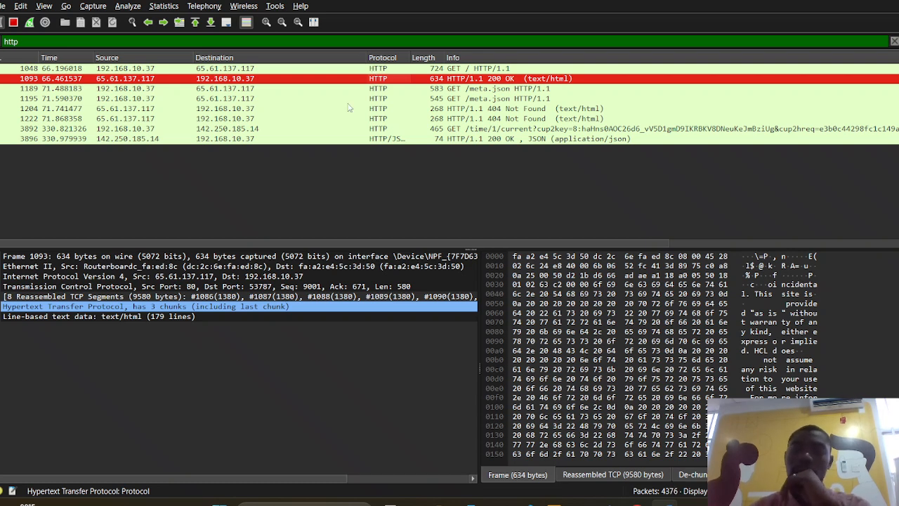
click(378, 69)
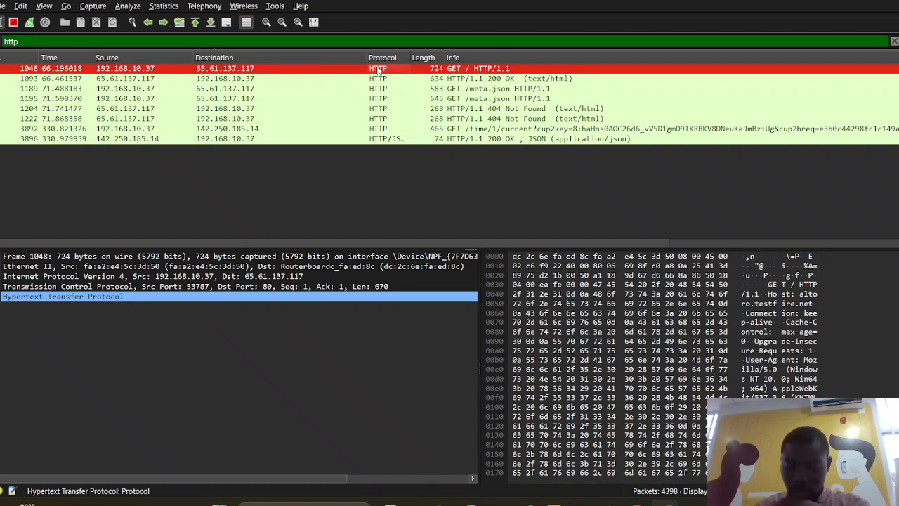
key(Down)
key(Down)
key(Down)
key(Up)
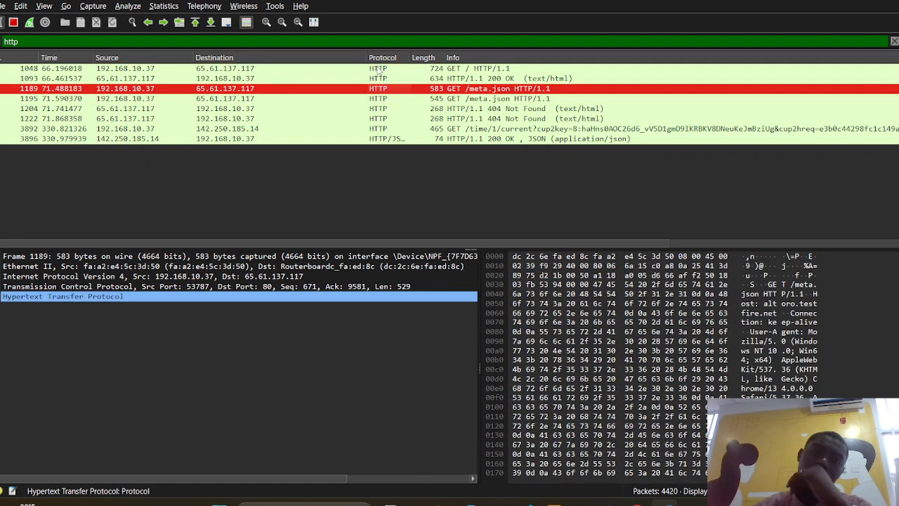
Step: Go through the filtered HTTP packets from the GET / request to the JSON response and back, examining each packet's addresses and info
click(378, 69)
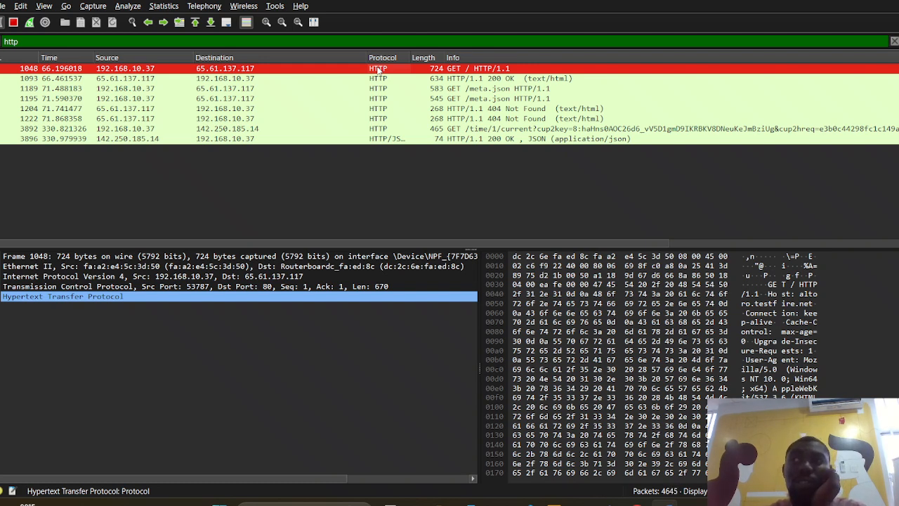
key(Down)
key(Down)
key(Down)
key(Down)
key(Down)
key(Down)
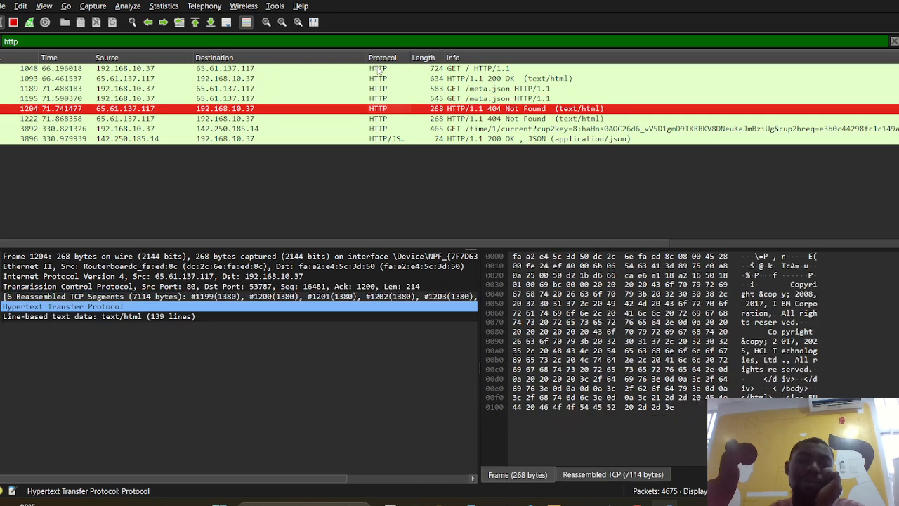
key(Down)
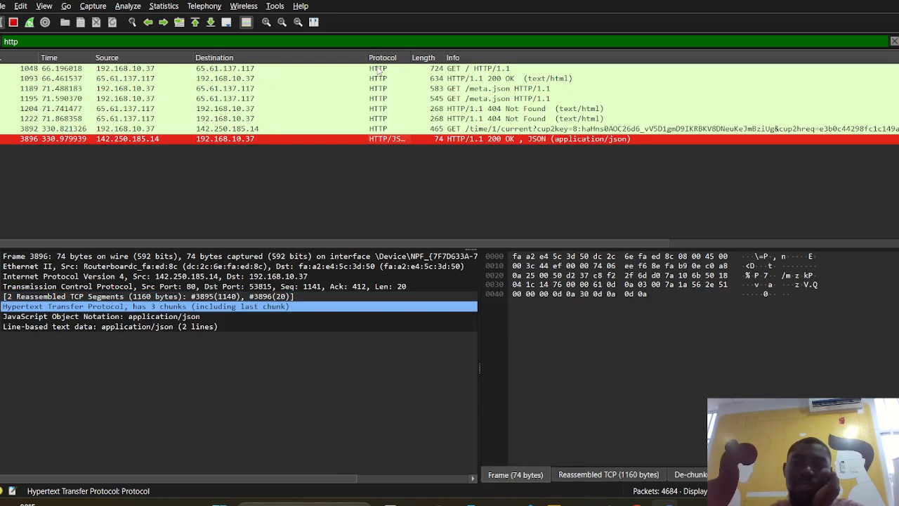
key(Up)
key(Up)
key(Up)
key(Up)
key(Up)
key(Up)
key(Up)
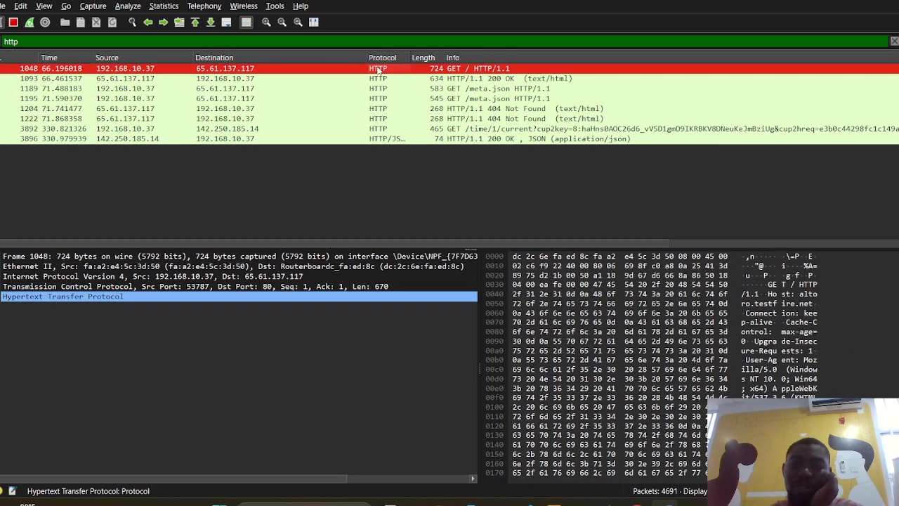
key(Down)
key(Down)
key(Down)
key(Down)
key(Down)
key(Down)
key(Down)
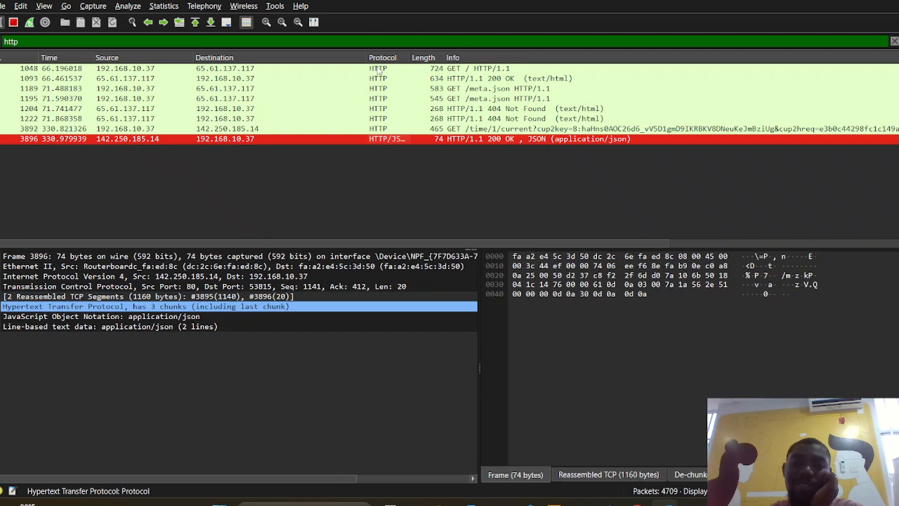
key(Up)
key(Up)
key(Up)
key(Up)
key(Up)
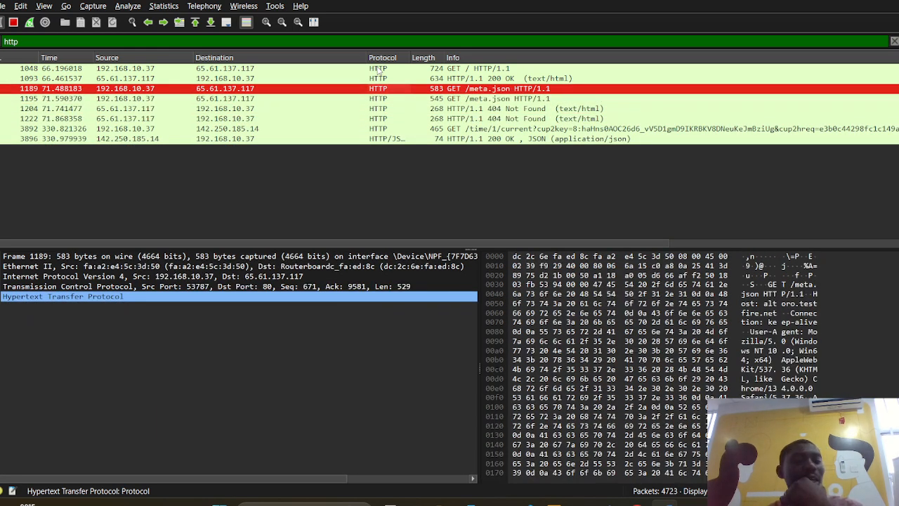
key(Up)
key(Up)
key(Down)
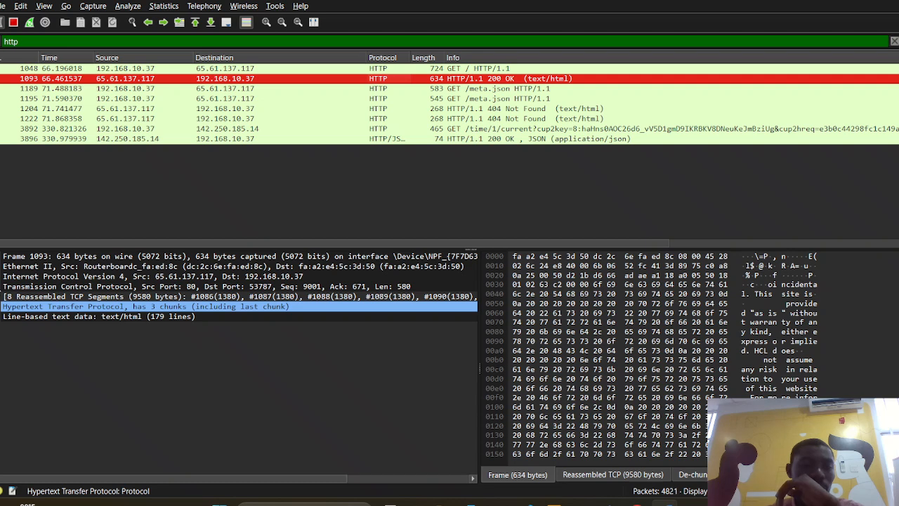
Step: Expand the TCP and IPv4 details of the 200 OK response to GET / and examine the fields through to the text data
click(1, 286)
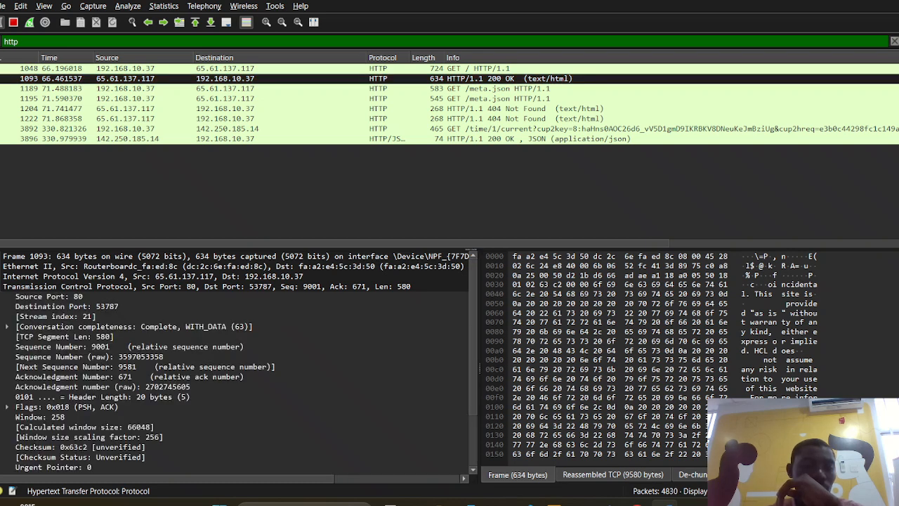
click(0, 276)
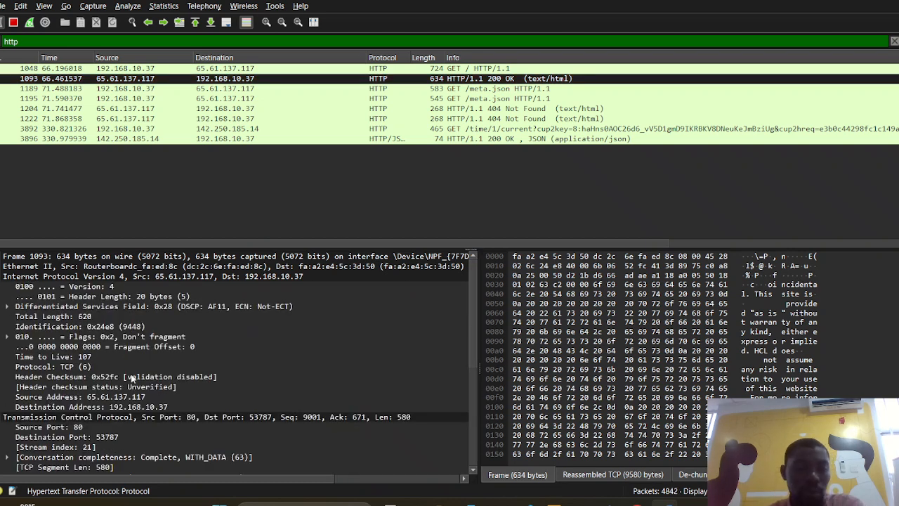
key(Down)
key(Down)
key(Down)
key(Down)
key(Down)
key(Down)
key(Down)
key(Down)
key(Down)
key(Down)
key(Down)
key(Down)
key(Down)
key(Down)
key(Down)
key(Down)
key(Down)
key(Down)
key(Down)
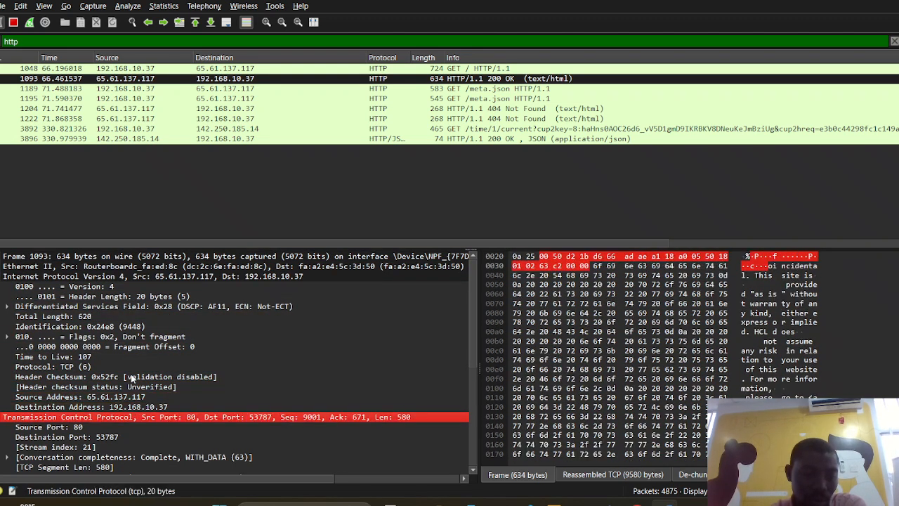
key(Down)
key(Down)
key(Down)
key(Down)
key(Down)
key(Down)
key(Down)
key(Down)
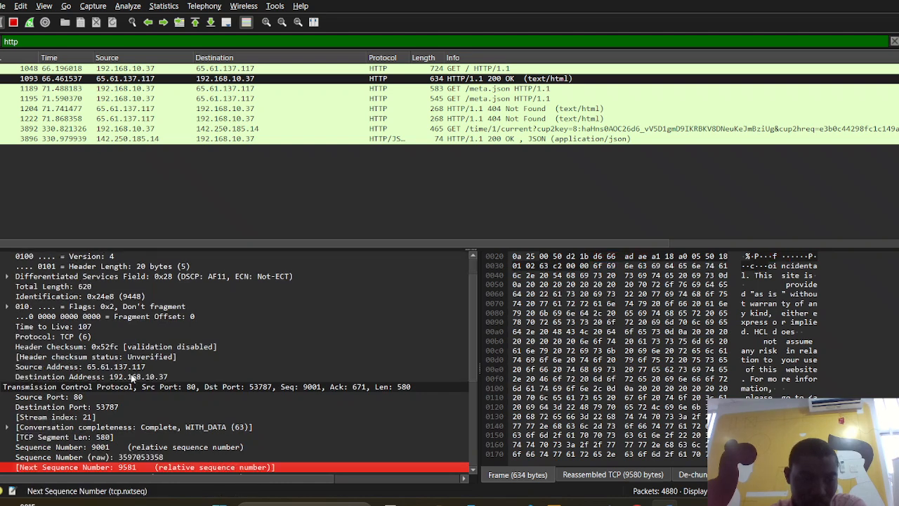
key(Down)
key(Down)
key(Down)
key(Down)
key(Down)
key(Down)
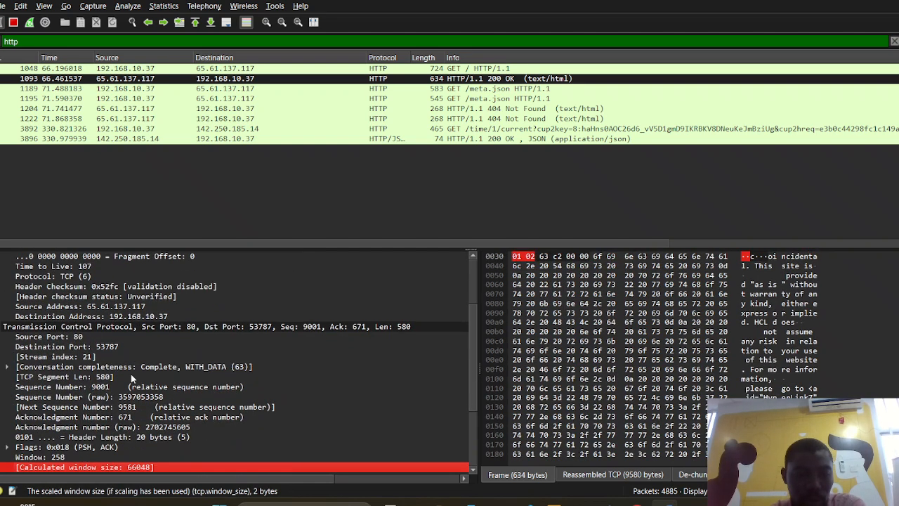
key(Down)
key(Down)
key(Down)
key(Down)
key(Down)
key(Down)
key(Down)
key(Down)
key(Down)
key(Up)
key(Up)
key(Up)
key(Up)
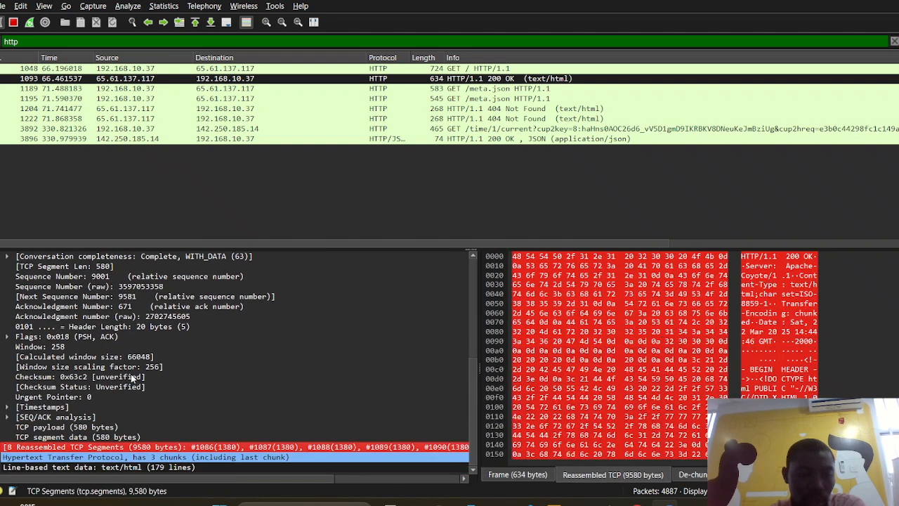
key(Up)
key(Up)
key(Up)
key(Up)
key(Up)
key(Up)
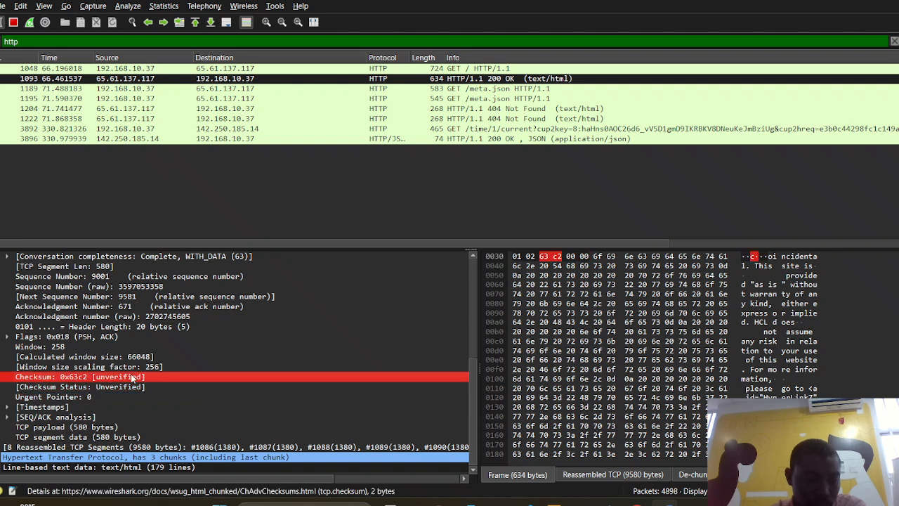
key(Up)
key(Up)
key(Up)
key(Up)
key(Up)
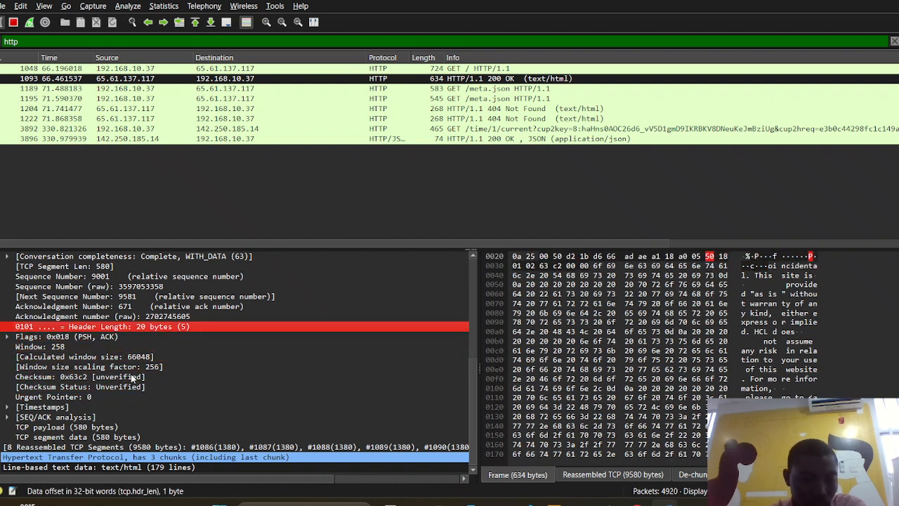
key(Up)
key(Up)
key(Up)
key(Up)
key(Up)
key(Up)
key(Up)
key(Up)
key(Up)
key(Up)
key(Up)
key(Up)
key(Up)
key(Up)
key(Up)
key(Up)
key(Up)
key(Up)
key(Up)
key(Up)
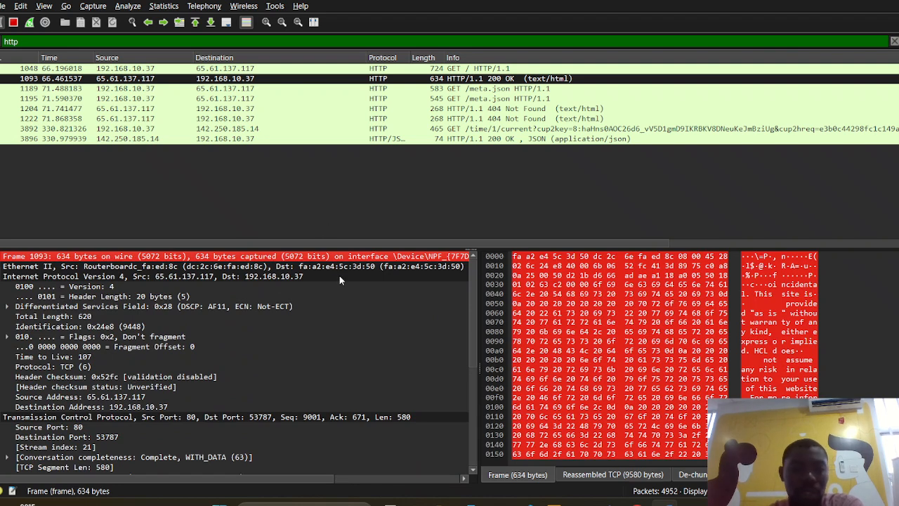
Step: Select the GET / request packet and examine its raw bytes, including the Upgrade-Insecure-Requests header
click(54, 183)
key(Up)
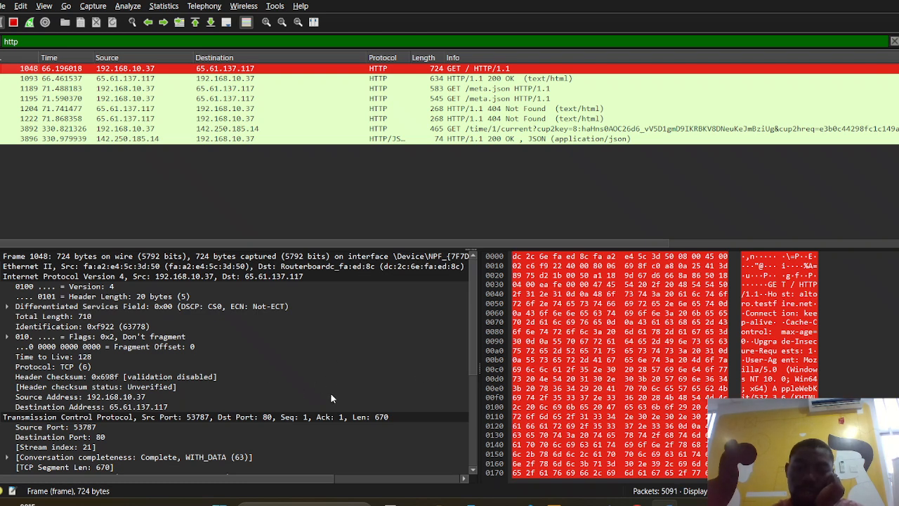
click(516, 359)
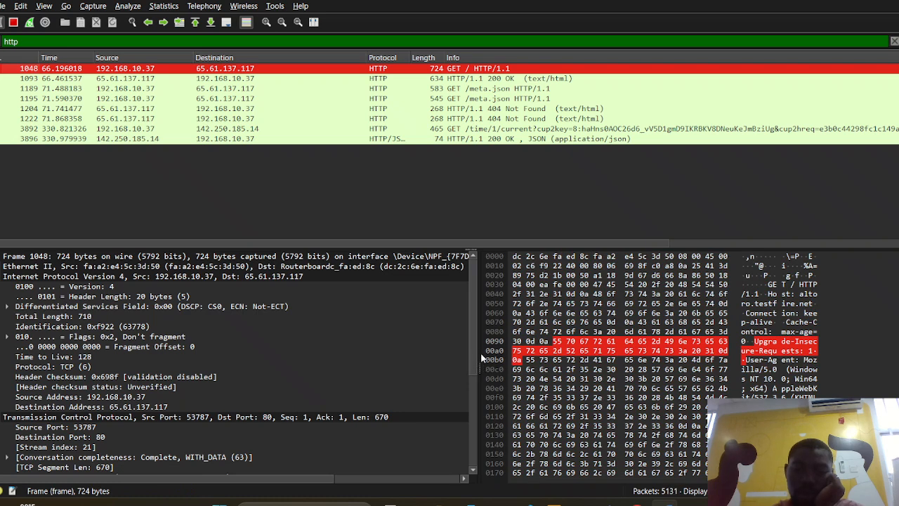
click(482, 359)
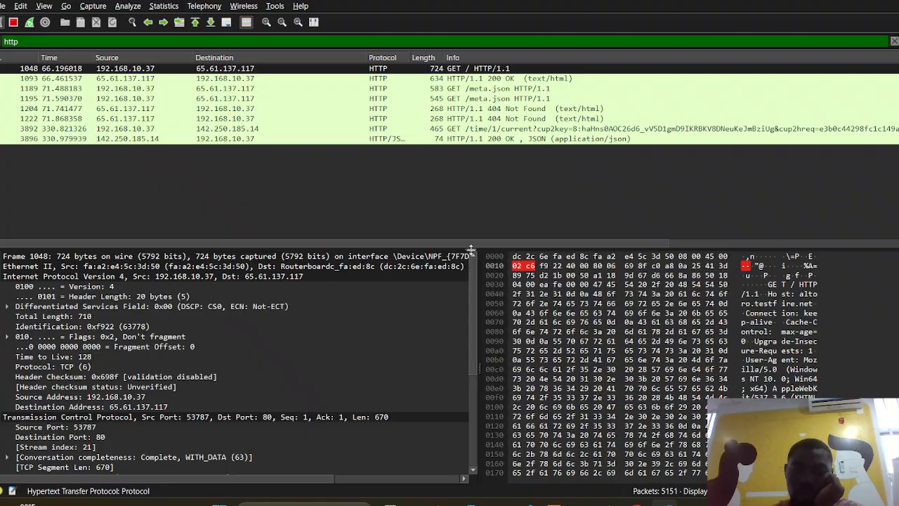
Step: Collapse the IPv4 and TCP details of the GET / packet and make the packet list slightly taller
drag(471, 250, 469, 314)
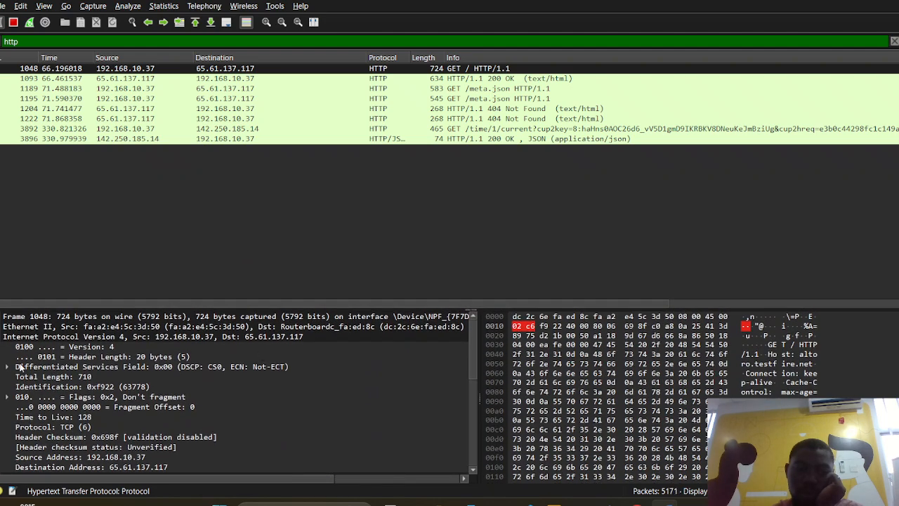
click(0, 336)
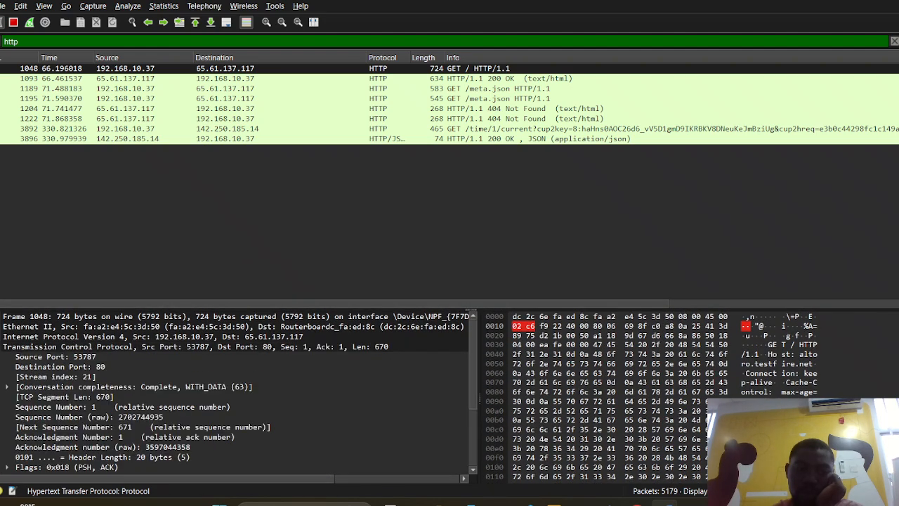
click(1, 346)
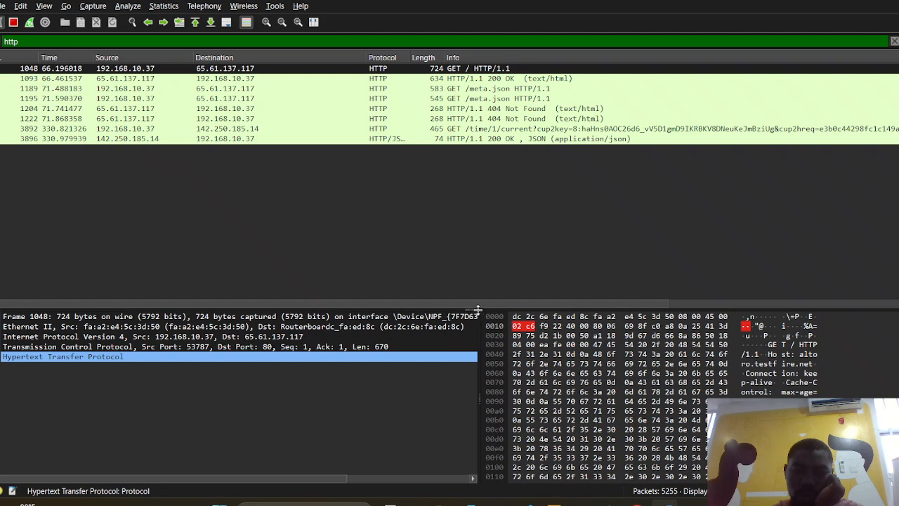
drag(479, 310, 476, 260)
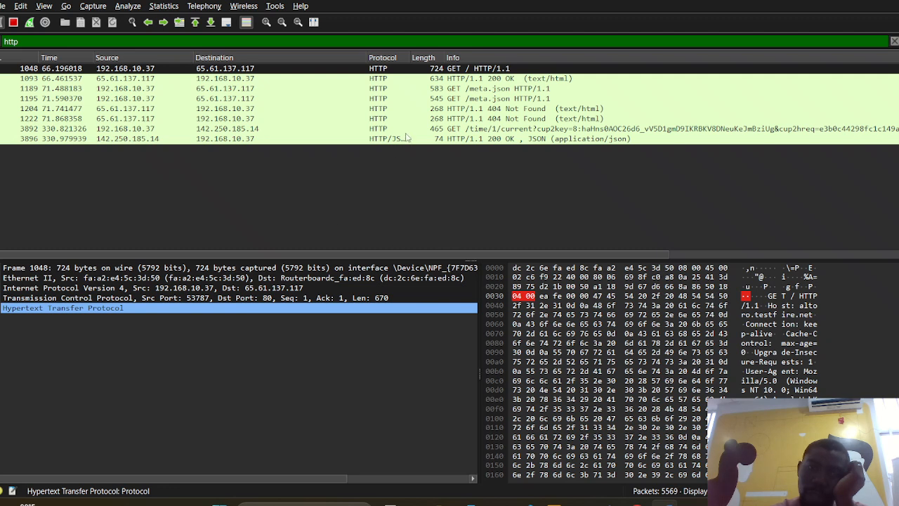
Step: With the GET / packet selected, check the adapters' addresses in the Command Prompt's ipconfig output and return to Wireshark
click(26, 69)
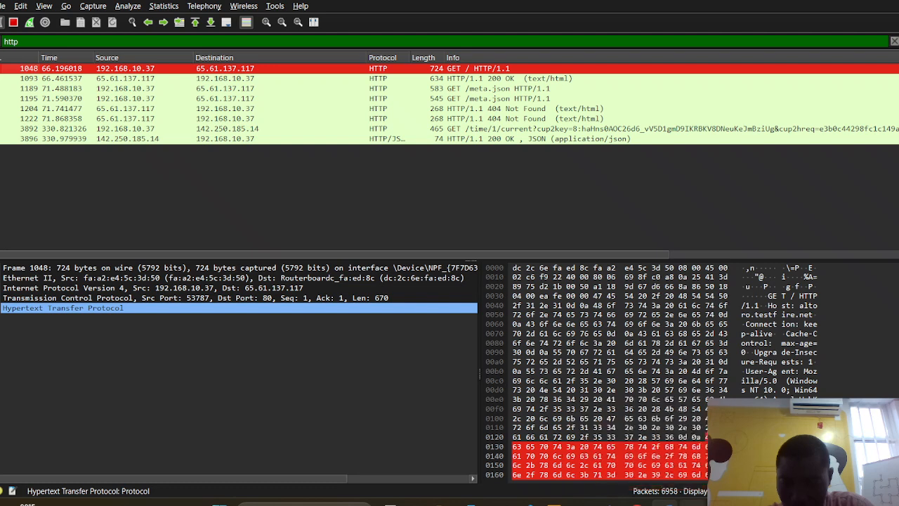
click(692, 504)
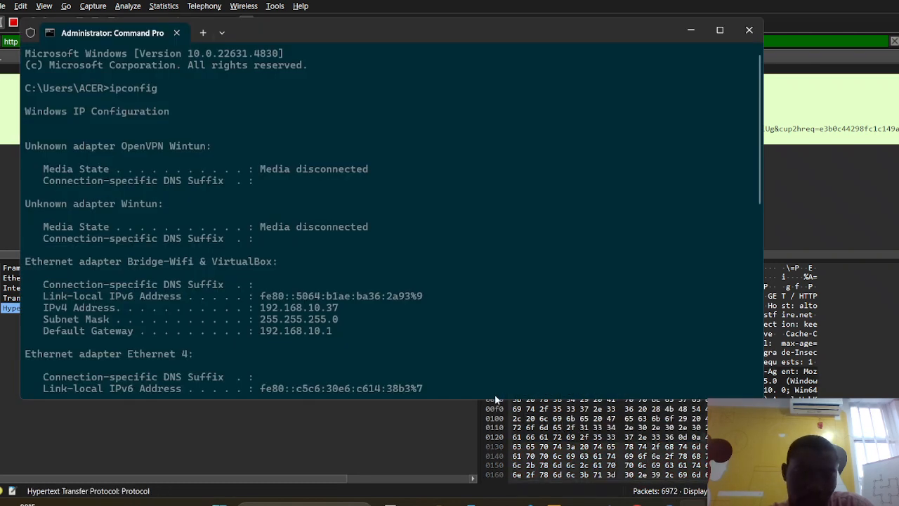
drag(760, 186, 781, 267)
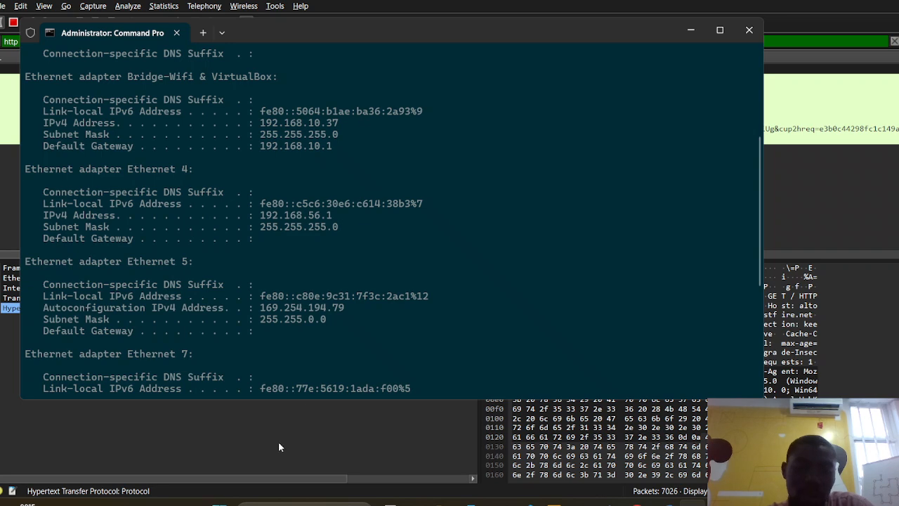
click(244, 433)
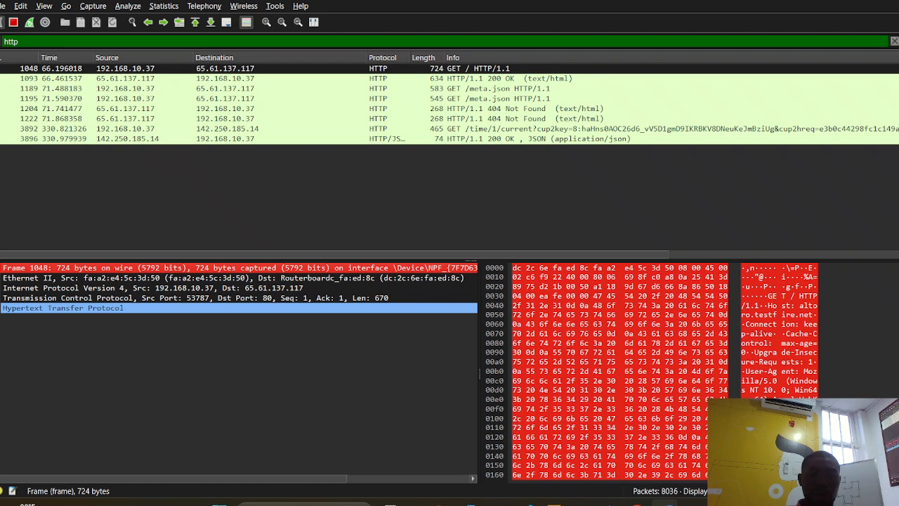
Step: Expand the Frame details of the GET / packet and examine its section number, arrival times, lengths and protocols
click(0, 268)
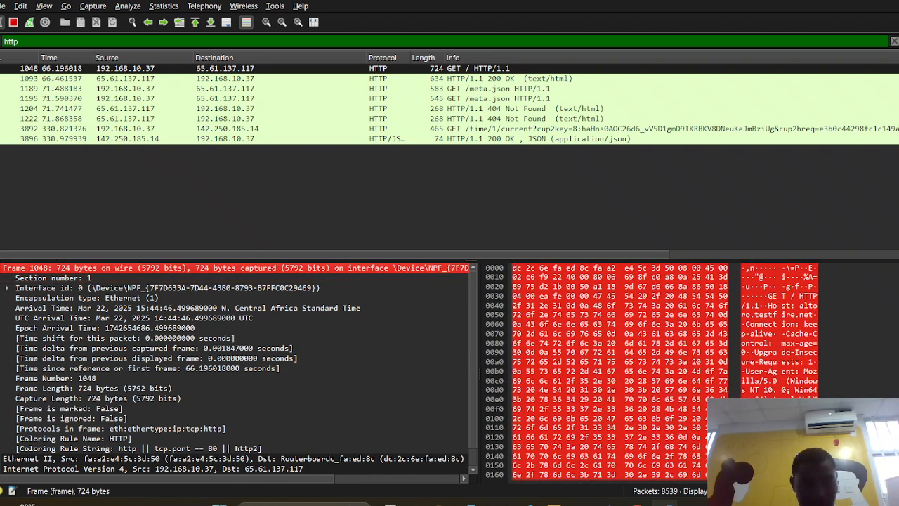
click(53, 278)
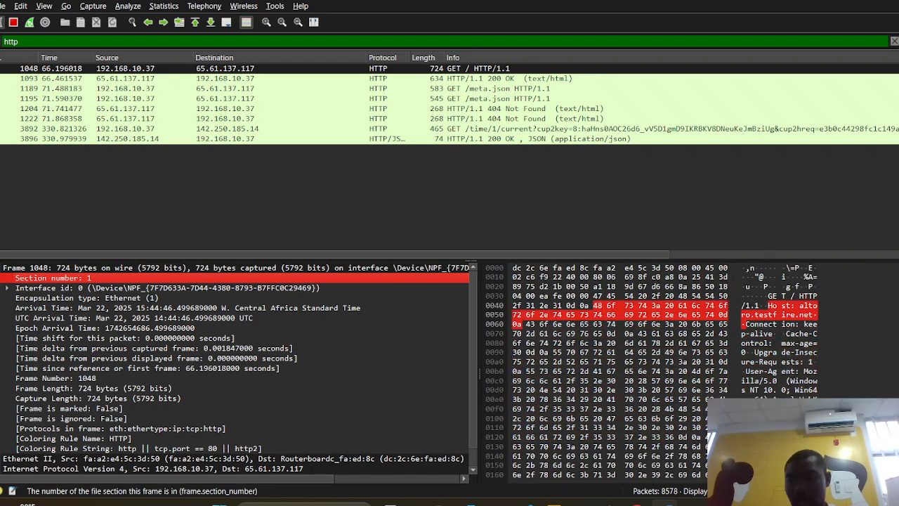
scroll(653, 369, down, 7)
scroll(654, 369, up, 7)
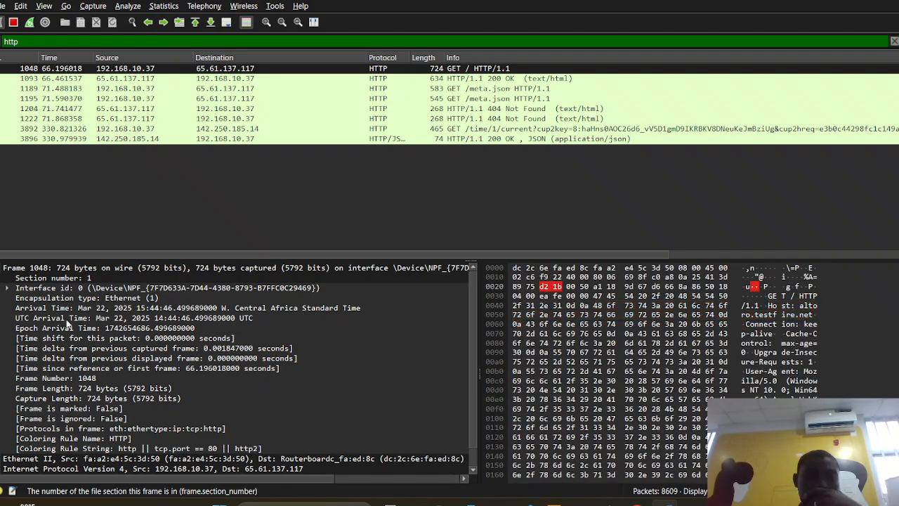
Step: Expand the Interface id entry in the GET / packet's Frame details and examine the interface name, description and encapsulation type
click(27, 269)
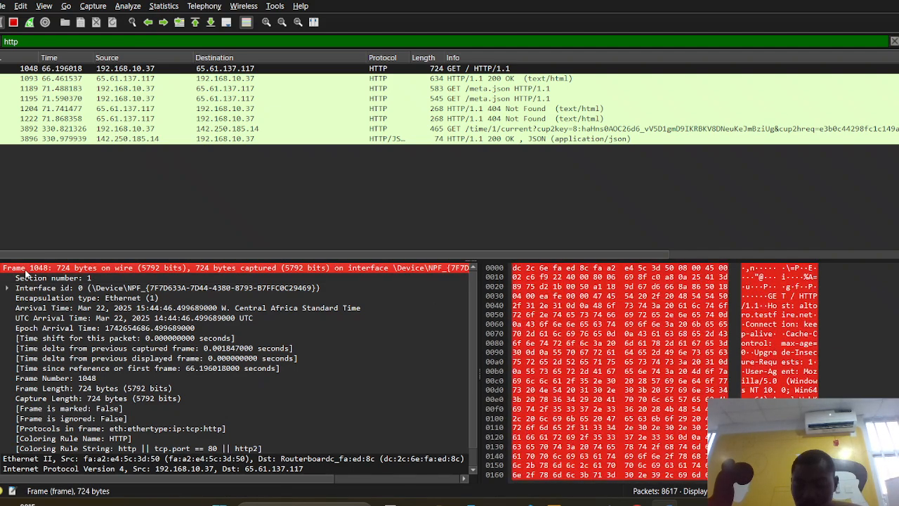
key(Down)
key(Down)
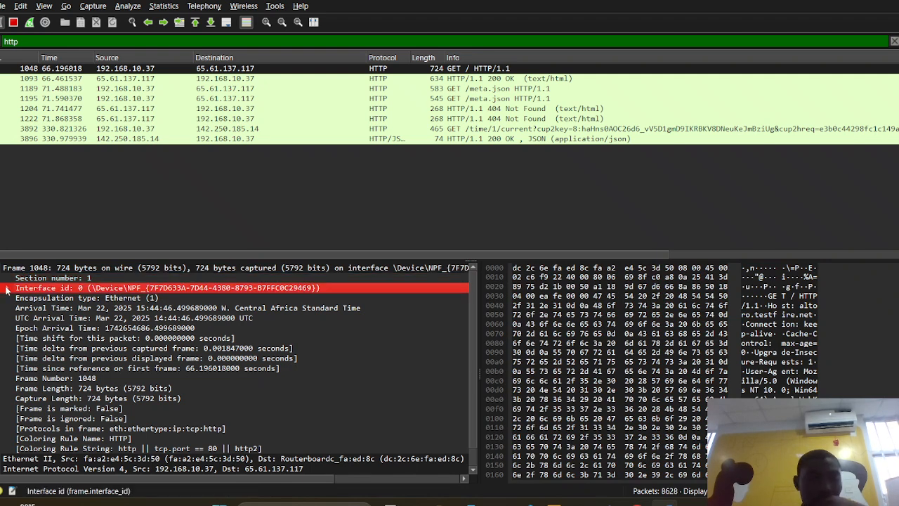
click(6, 288)
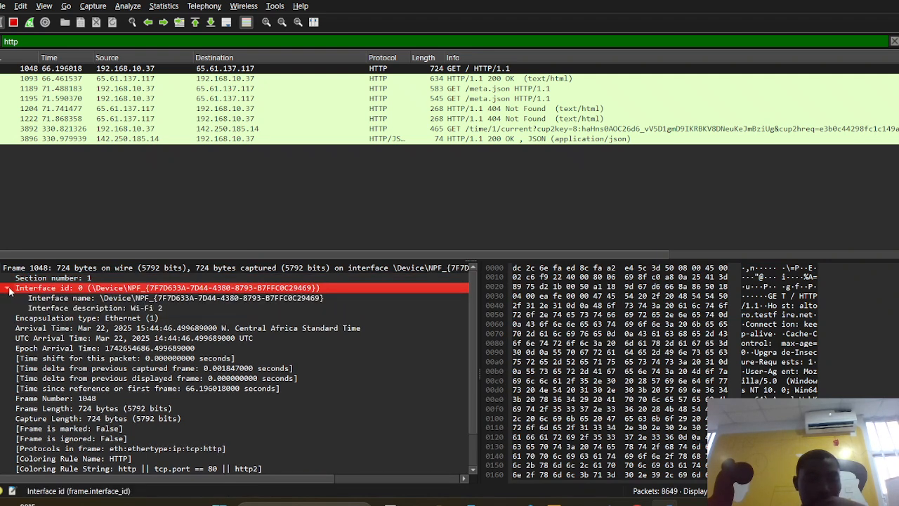
key(Down)
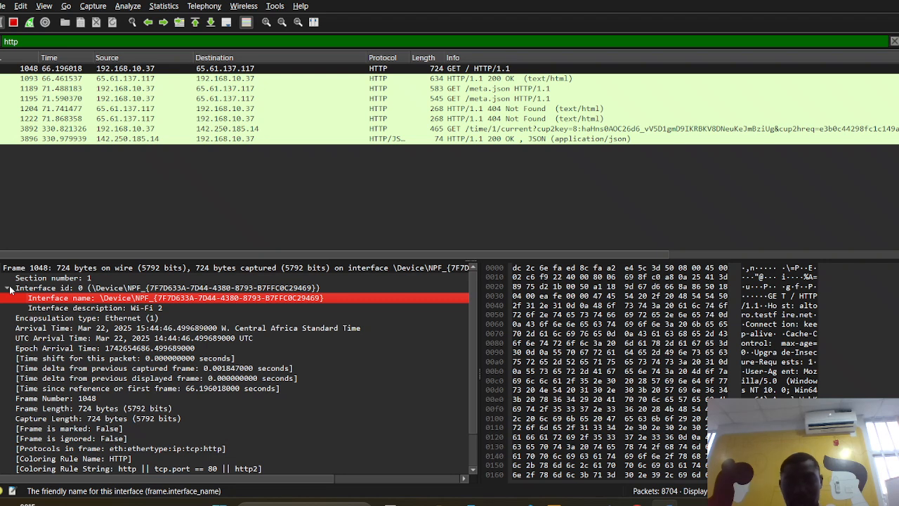
key(Down)
key(Down)
key(Down)
key(Up)
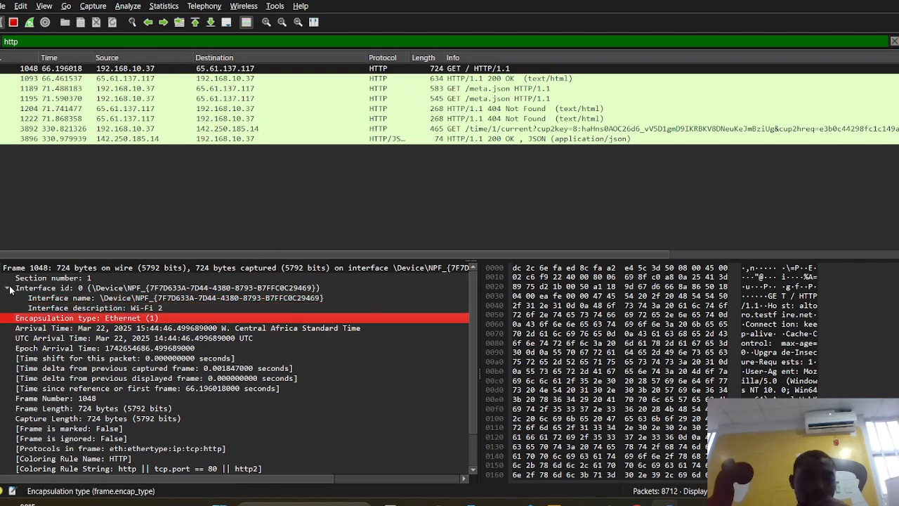
Step: Examine the frame's arrival times, time deltas, lengths, marked and ignored flags, protocols and coloring rule one field at a time
key(Down)
key(Down)
key(Down)
key(Down)
key(Down)
key(Down)
key(Down)
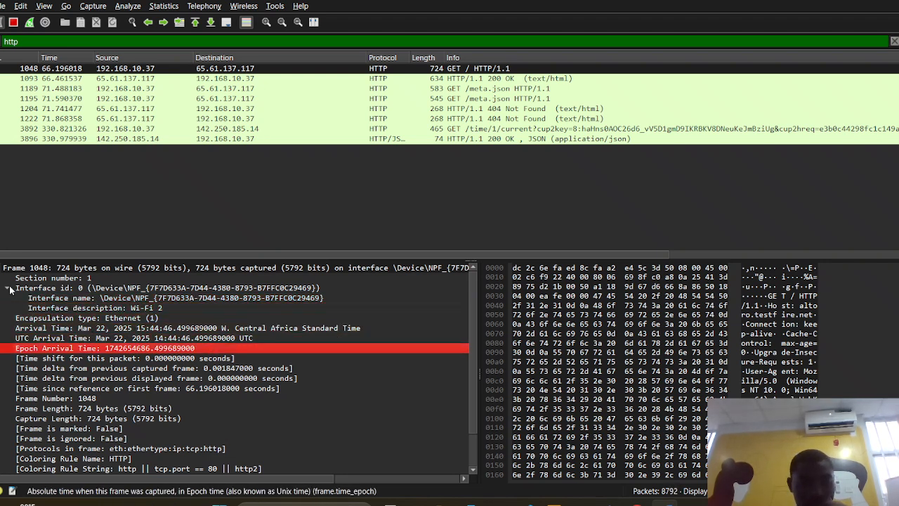
key(Down)
key(Down)
key(Down)
key(Down)
key(Down)
key(Down)
key(Down)
key(Down)
key(Down)
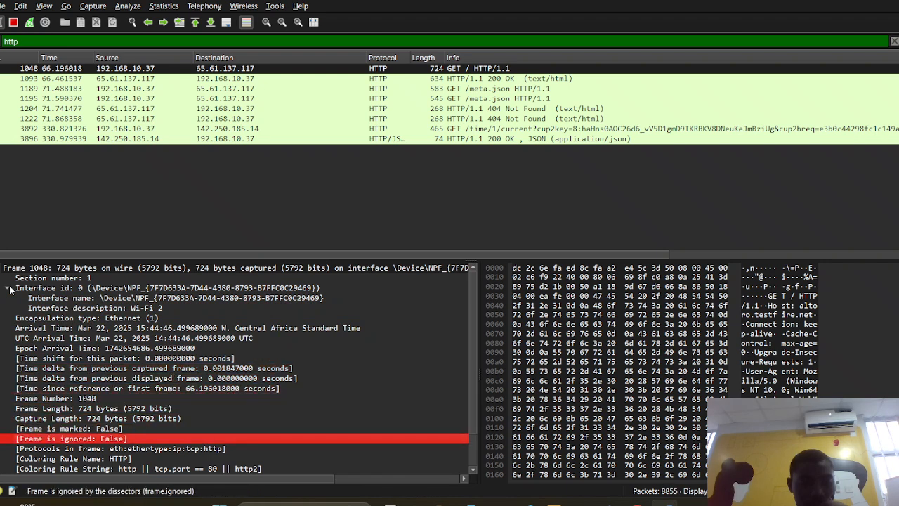
key(Down)
key(Up)
key(Up)
key(Up)
key(Up)
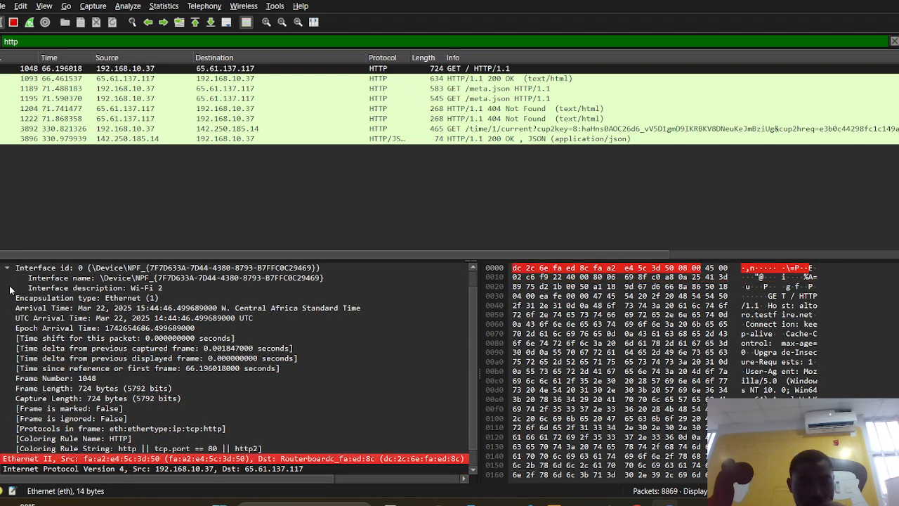
key(Down)
key(Down)
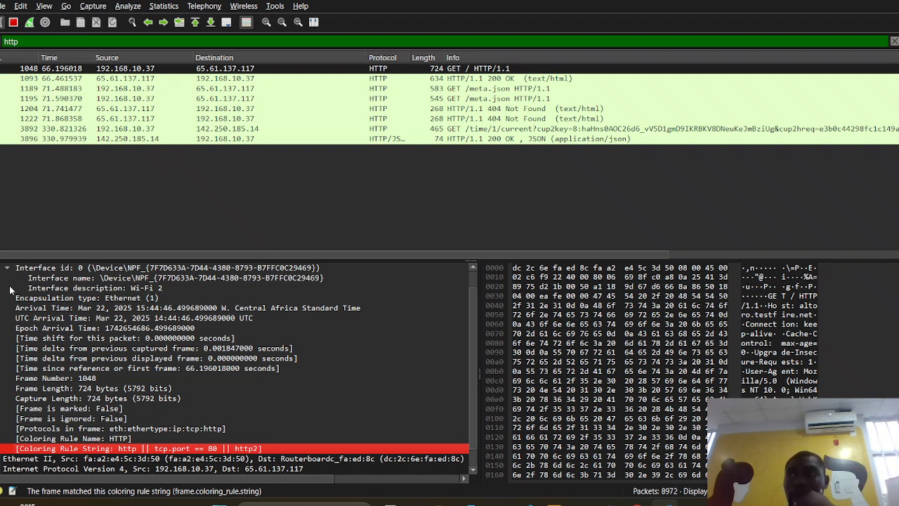
Step: Review the Frame fields in reverse order, from the coloring rule string back up to the section number
key(Up)
key(Up)
key(Up)
key(Up)
key(Up)
key(Up)
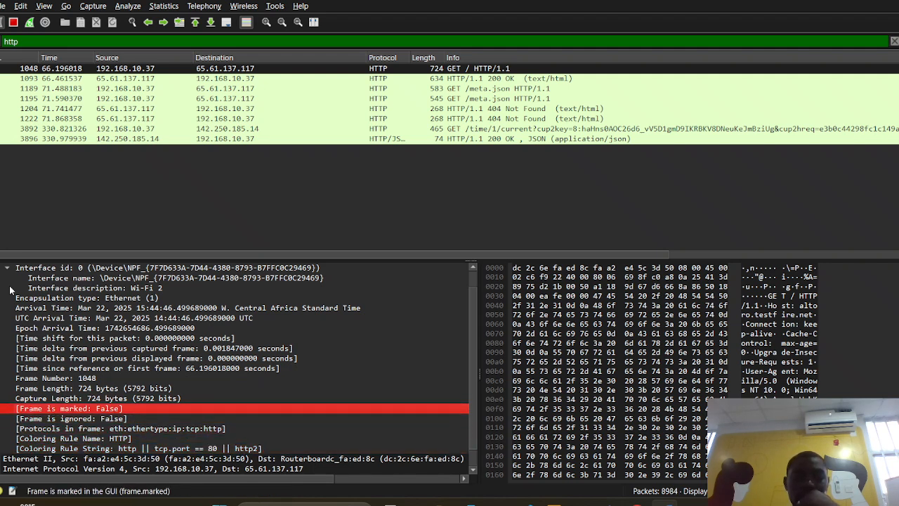
key(Up)
key(Up)
key(Up)
key(Up)
key(Up)
key(Up)
key(Up)
key(Up)
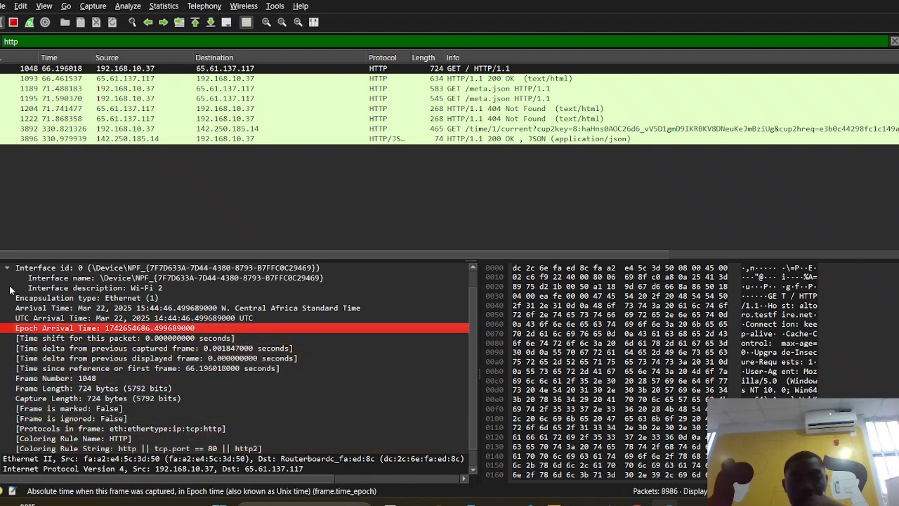
key(Up)
key(Up)
key(Up)
key(Up)
key(Up)
key(Up)
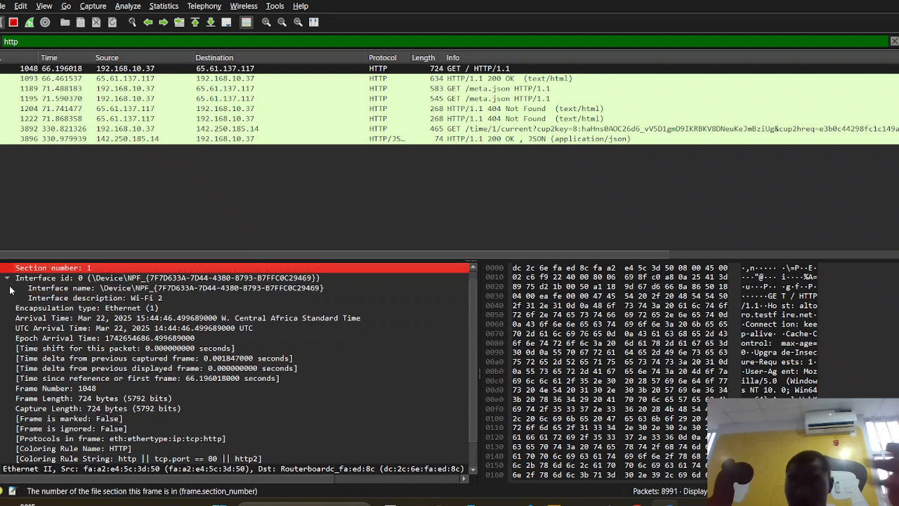
Step: Go down through the Frame fields once more, past the epoch arrival time to the Ethernet II header
key(Down)
key(Down)
key(Down)
key(Down)
key(Down)
key(Down)
key(Down)
key(Down)
key(Down)
key(Down)
key(Down)
key(Down)
key(Down)
key(Down)
key(Down)
key(Down)
key(Down)
key(Down)
key(Down)
key(Down)
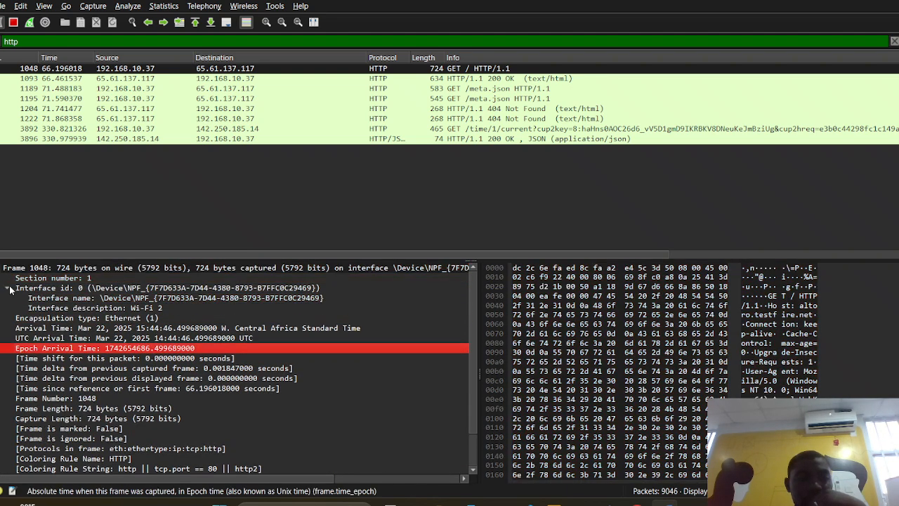
key(Down)
key(Down)
key(Up)
key(Up)
key(Up)
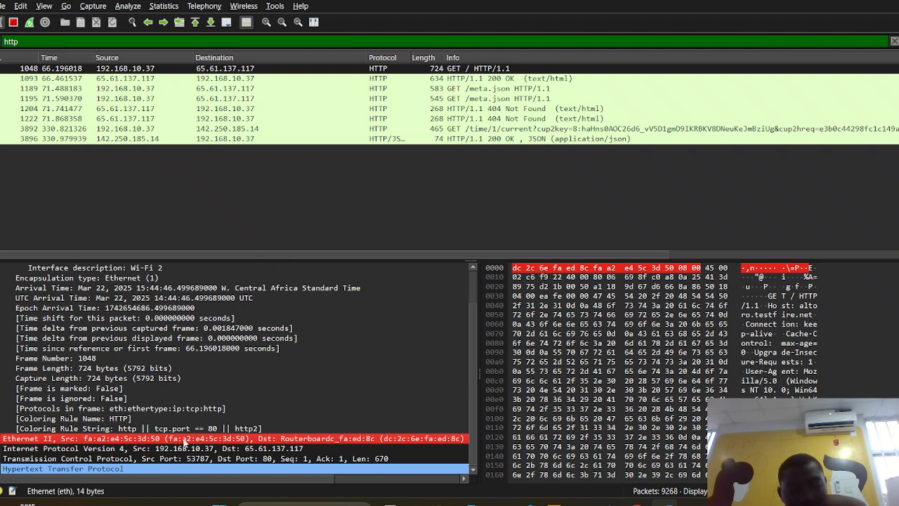
Step: Expand the Ethernet II layer and examine the destination hardware address with its LG and IG bits
click(0, 438)
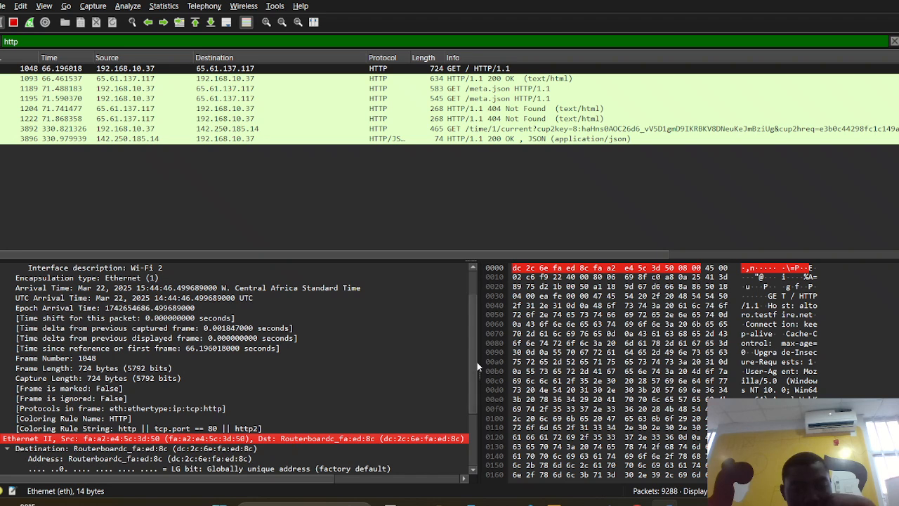
drag(474, 362, 476, 406)
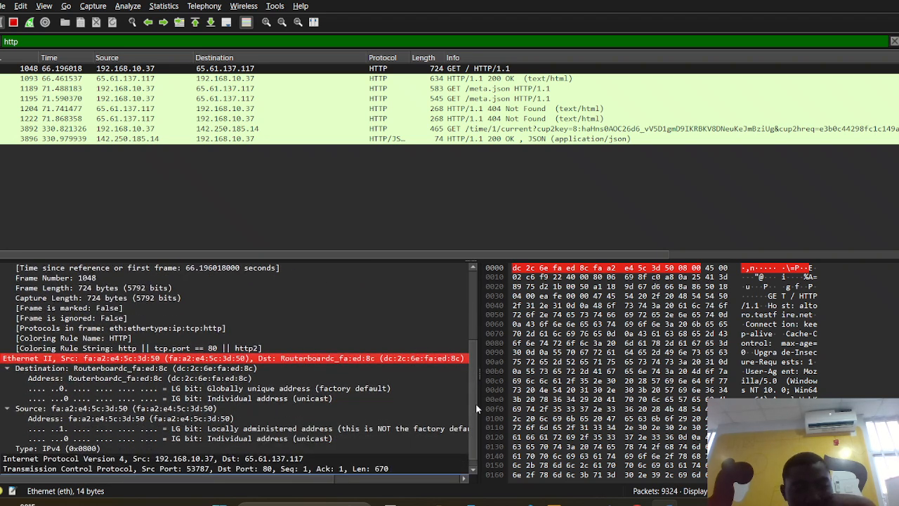
click(86, 368)
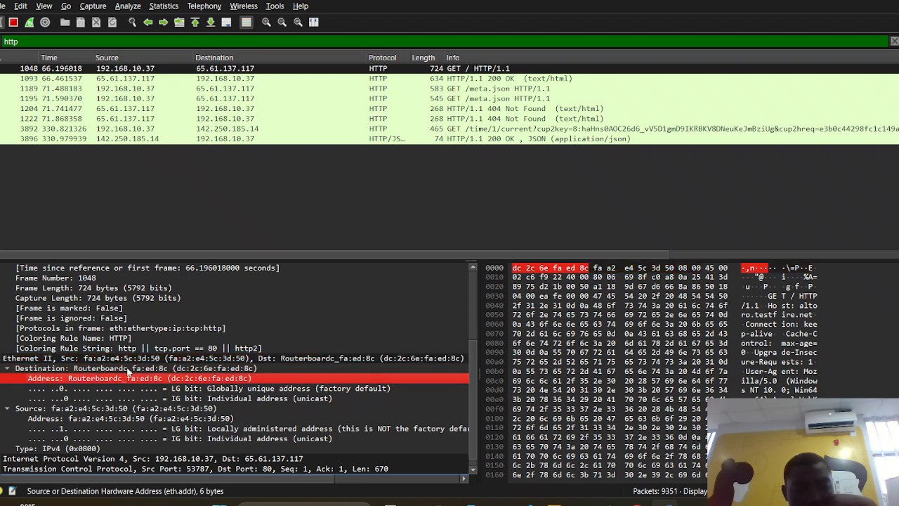
key(Down)
key(Down)
key(Down)
key(Down)
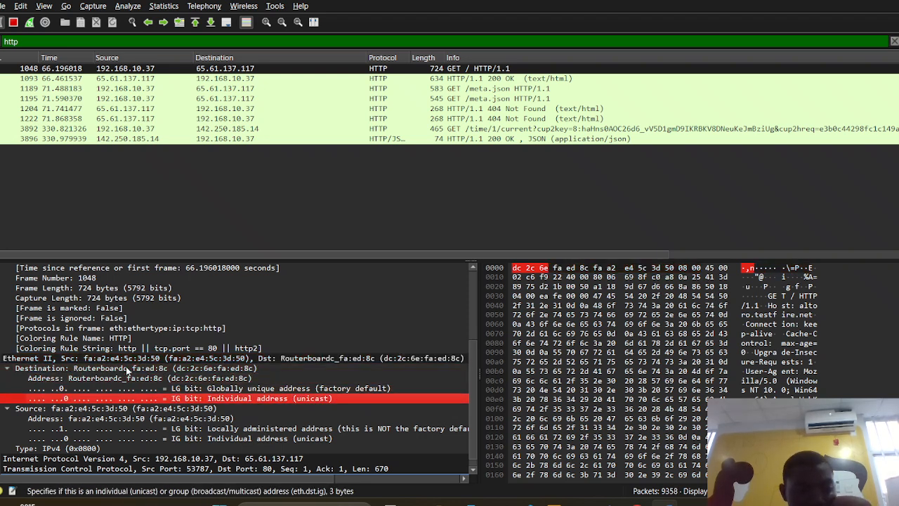
key(Up)
key(Up)
key(Up)
key(Up)
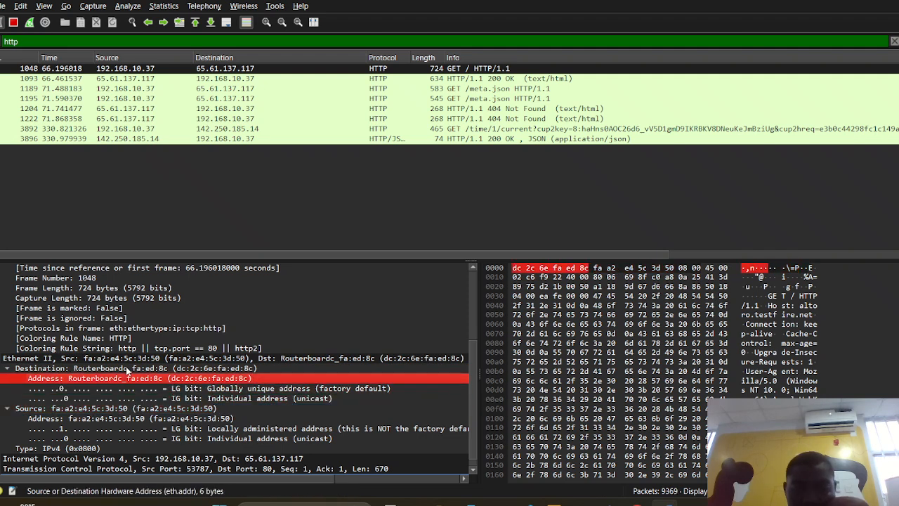
key(Down)
key(Down)
key(Up)
key(Up)
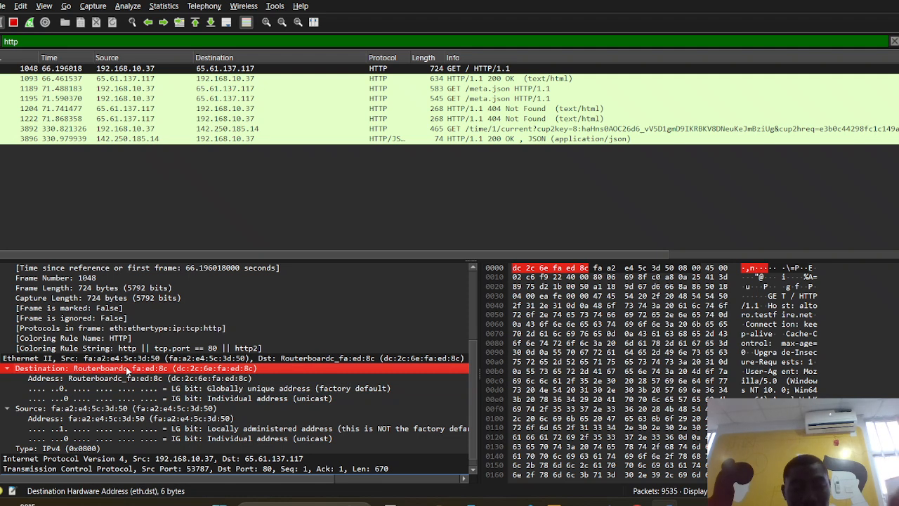
key(Up)
key(Up)
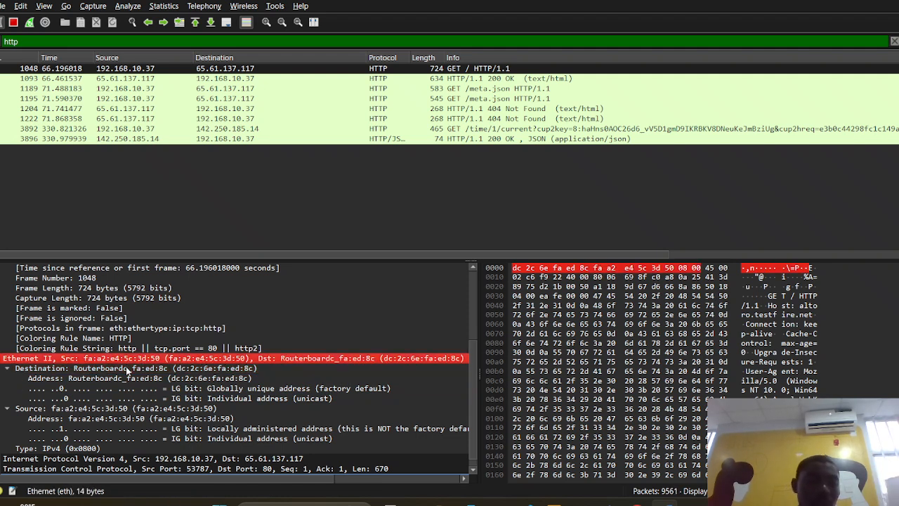
key(Down)
key(Down)
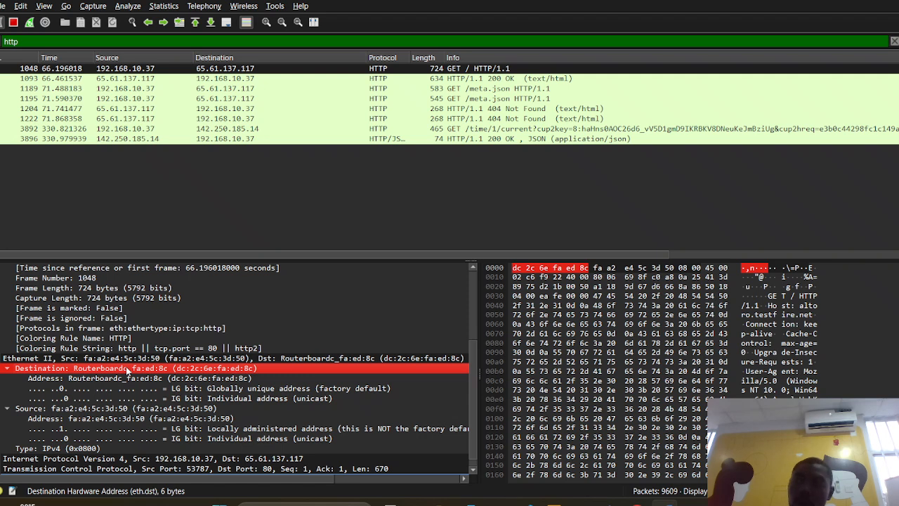
Step: Examine the Ethernet II source hardware address, its LG and IG bits, and the Type field
key(Down)
key(Down)
key(Down)
key(Down)
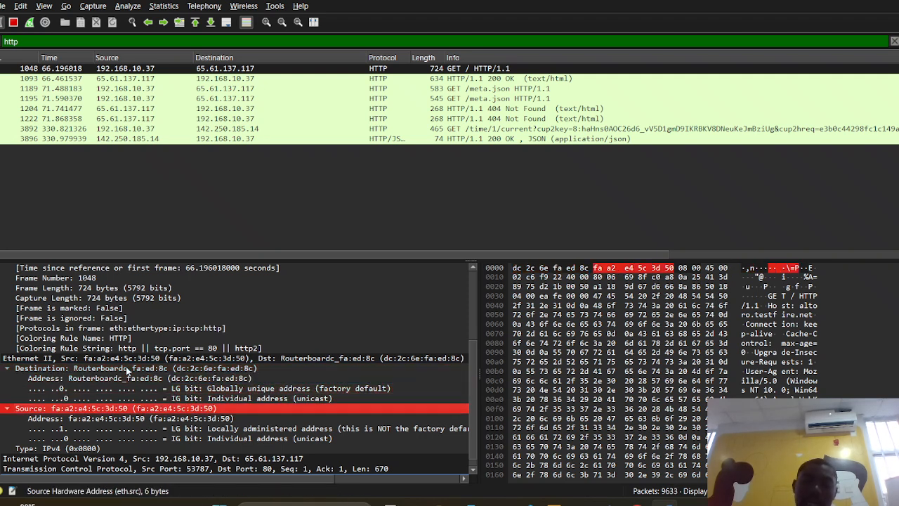
key(Down)
key(Up)
key(Down)
key(Down)
key(Up)
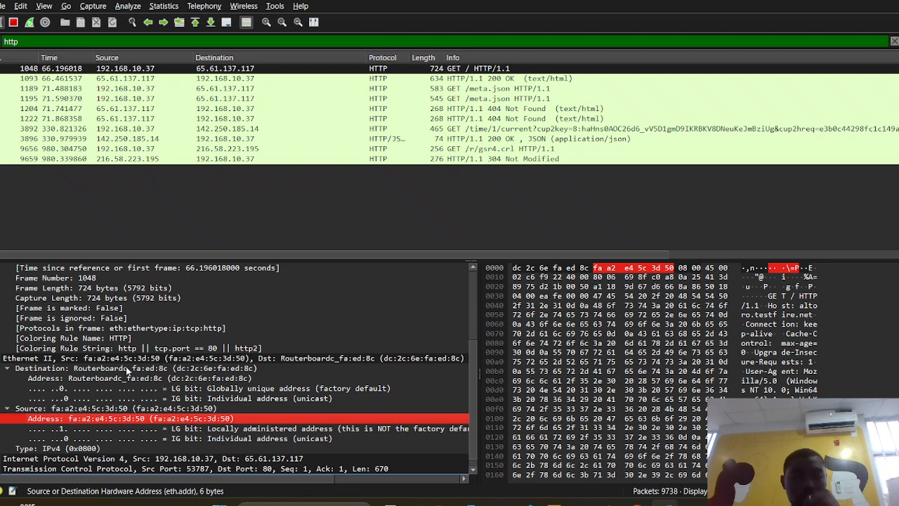
key(Down)
key(Up)
key(Down)
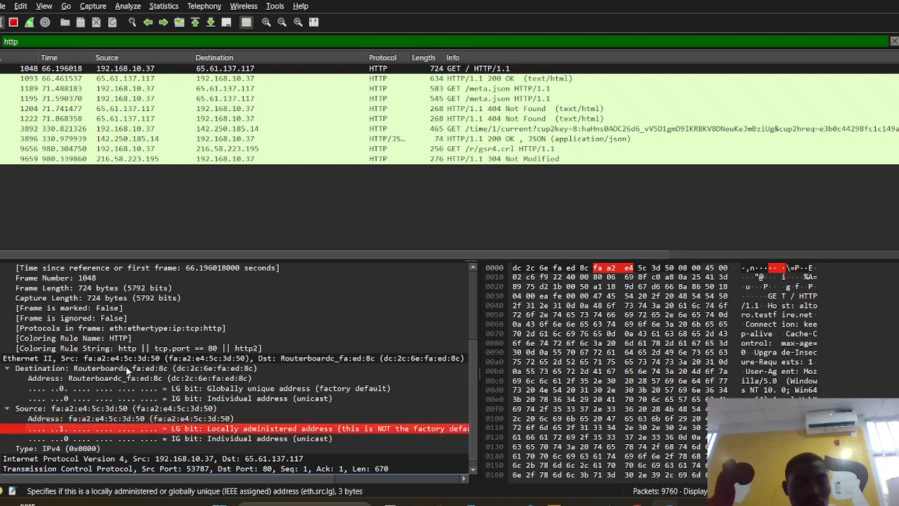
key(Down)
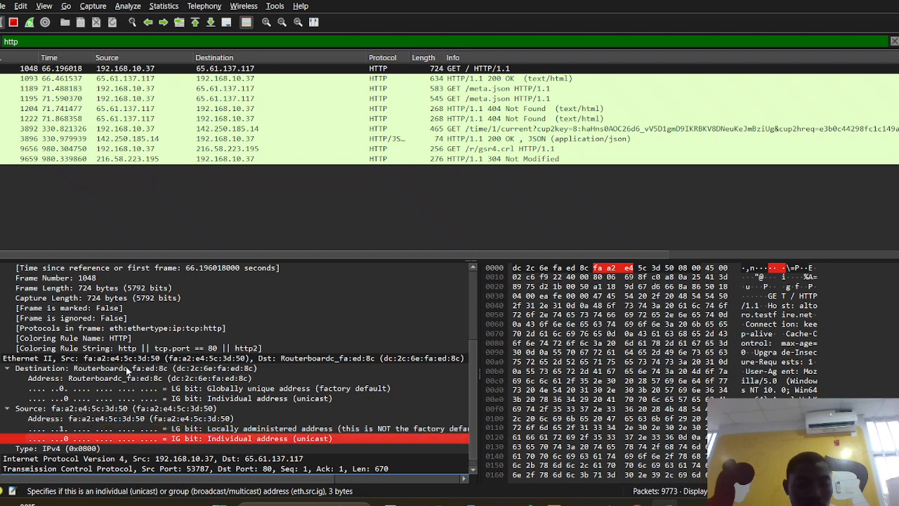
key(Up)
key(Down)
key(Down)
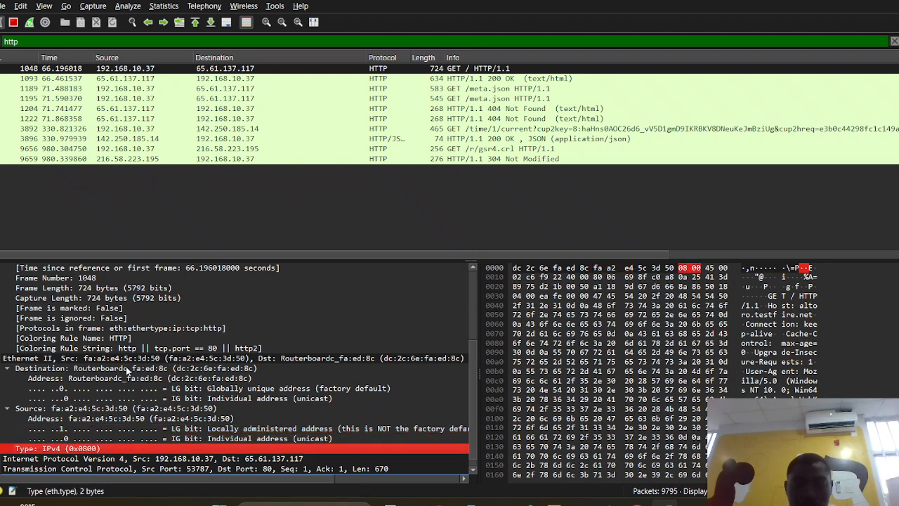
Step: Highlight the IPv4, TCP and Hypertext Transfer Protocol layers in turn to compare their portions of the packet bytes
key(Down)
key(Down)
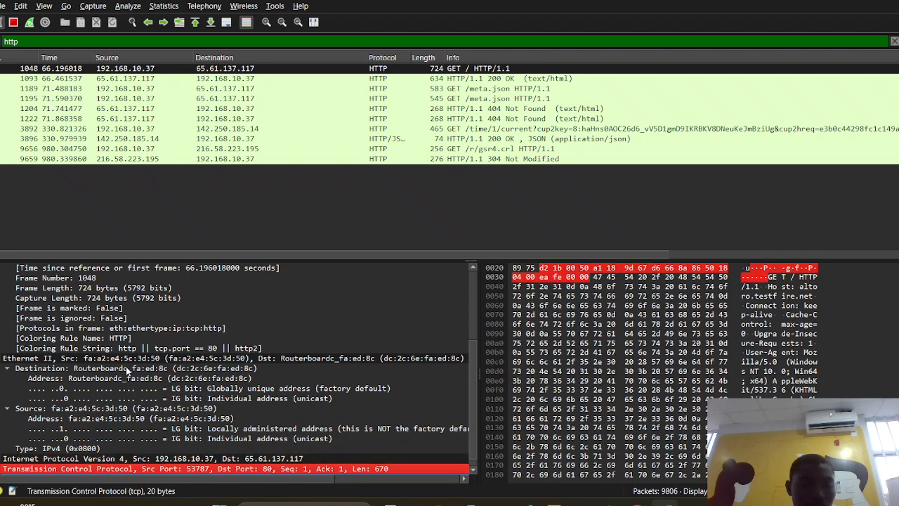
key(Up)
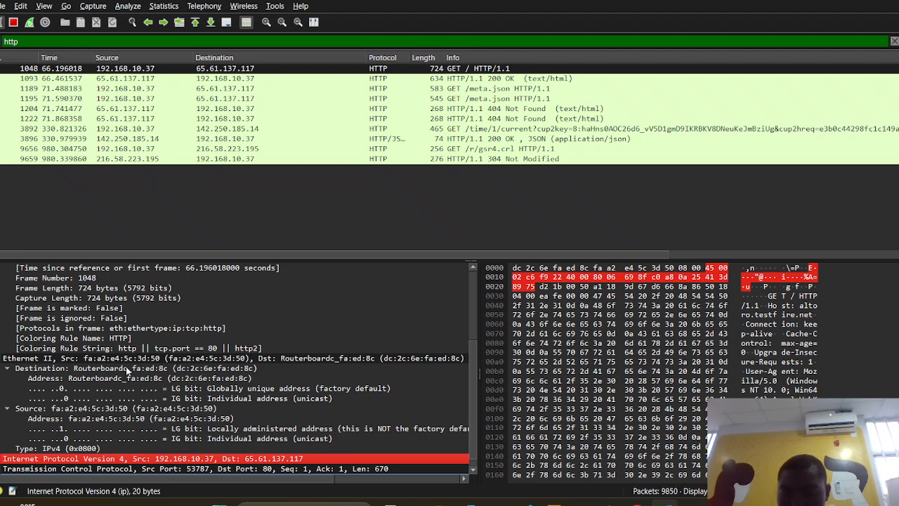
key(Down)
key(Down)
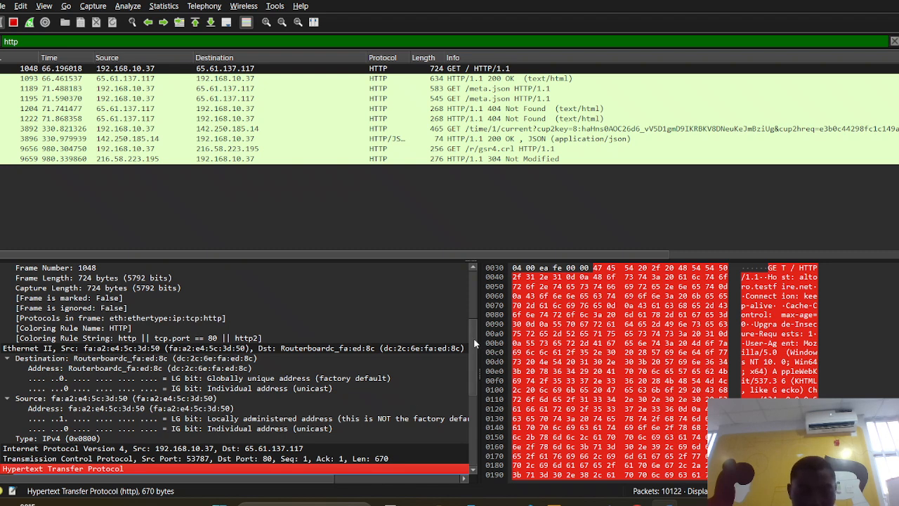
Step: Expand the Hypertext Transfer Protocol layer and examine the GET line's expert info, request method, URI and version
drag(474, 342, 466, 407)
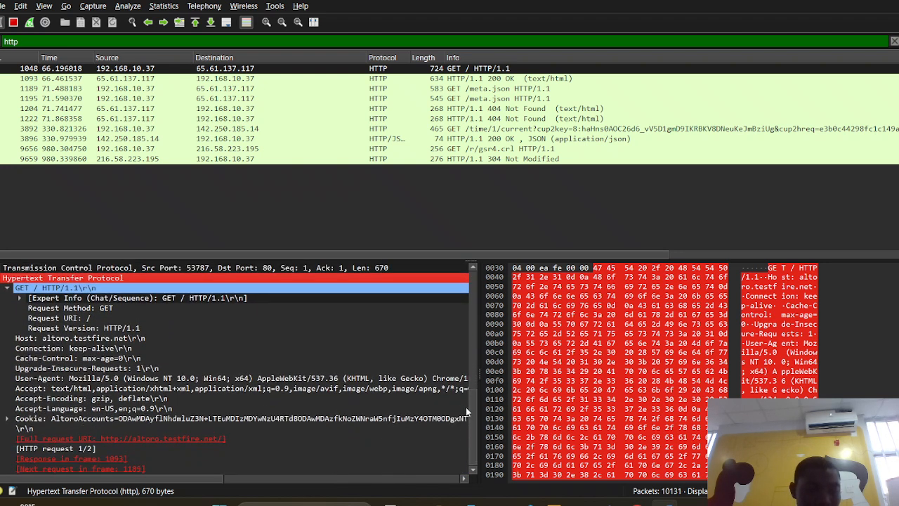
click(46, 299)
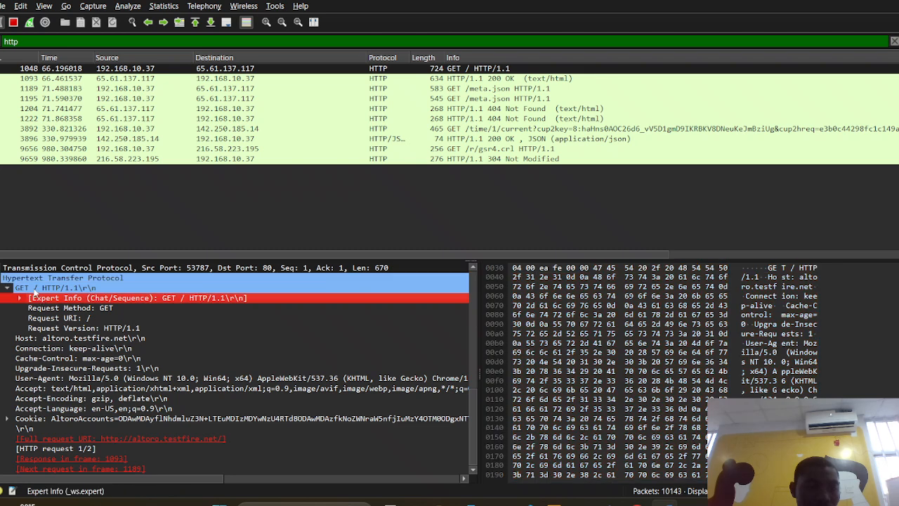
click(32, 290)
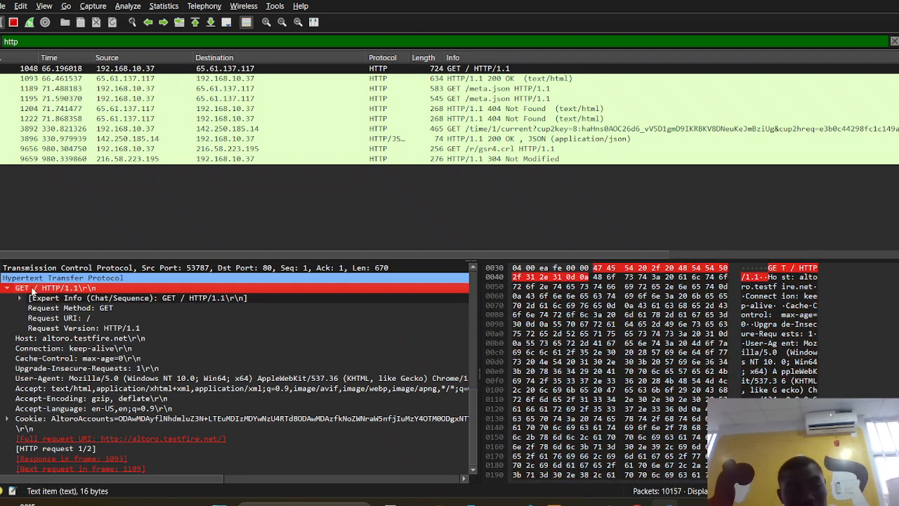
key(Down)
key(Down)
key(Up)
key(Up)
key(Down)
key(Down)
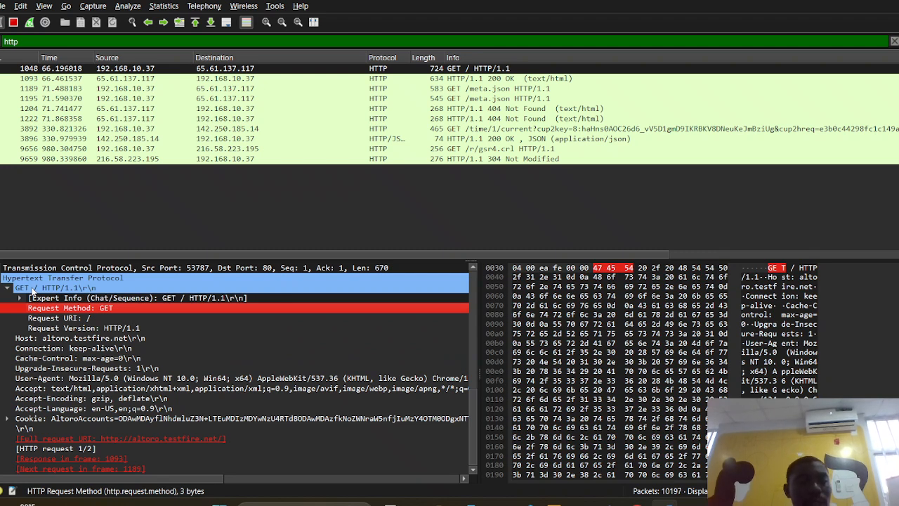
key(Down)
key(Down)
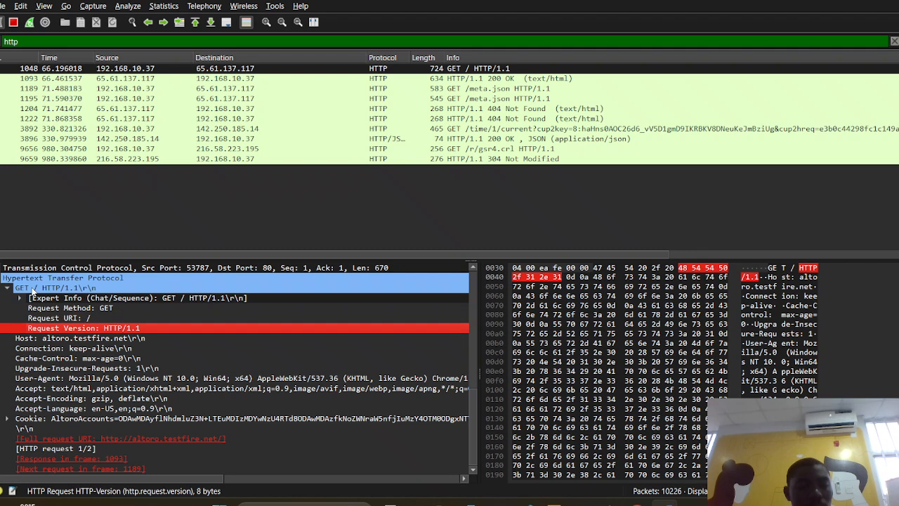
Step: Examine the GET request's Host, Connection, Cache-Control and Upgrade-Insecure-Requests headers
key(Down)
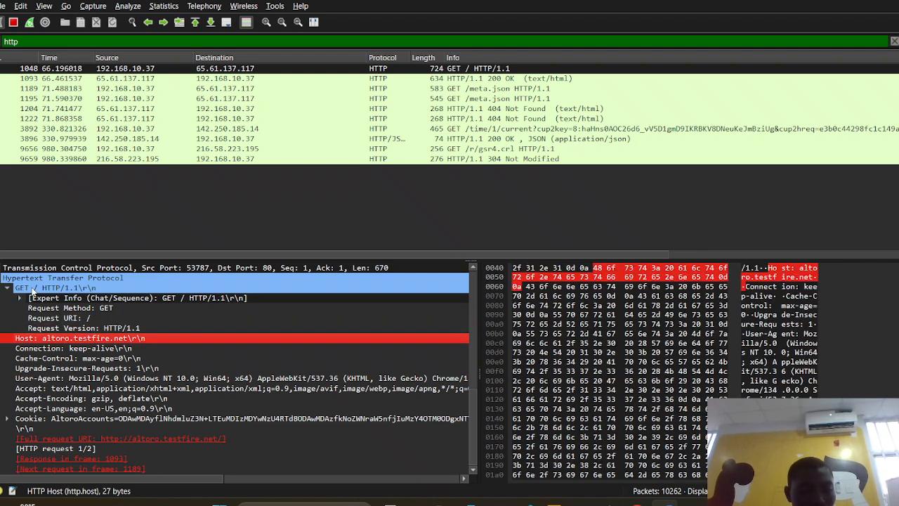
key(Down)
key(Down)
key(Down)
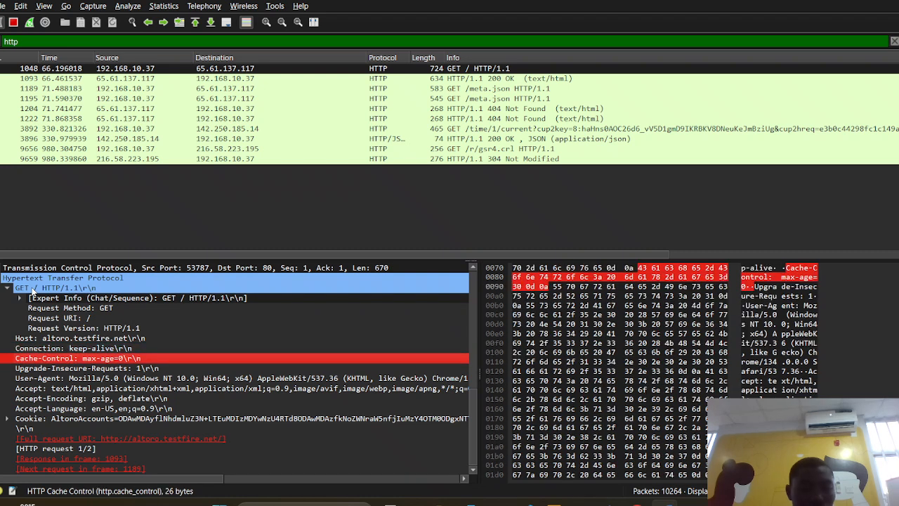
key(Up)
key(Down)
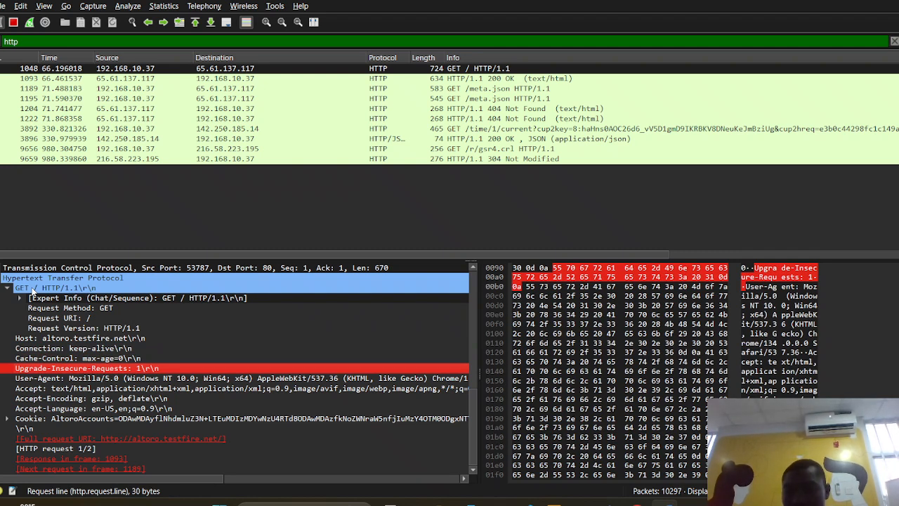
Step: Examine the GET request's User-Agent, Accept, Accept-Encoding and Accept-Language headers alongside their highlighted bytes
key(Down)
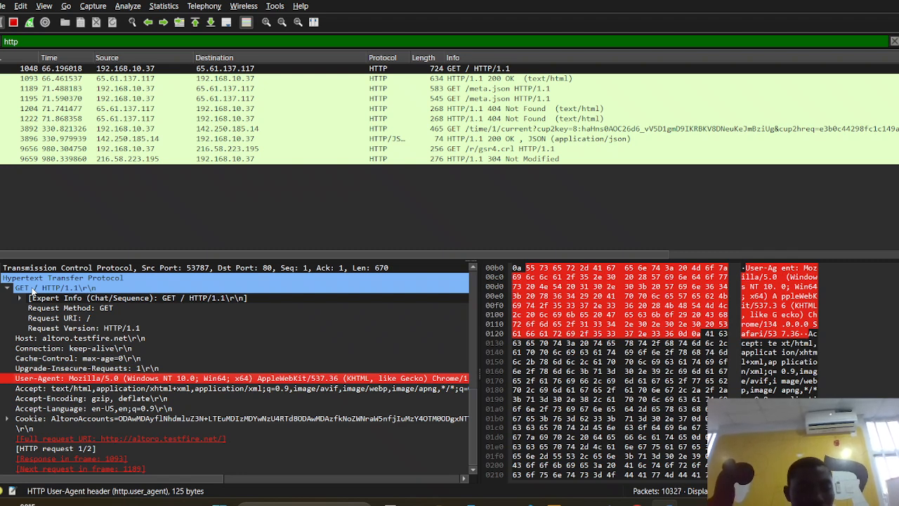
key(Down)
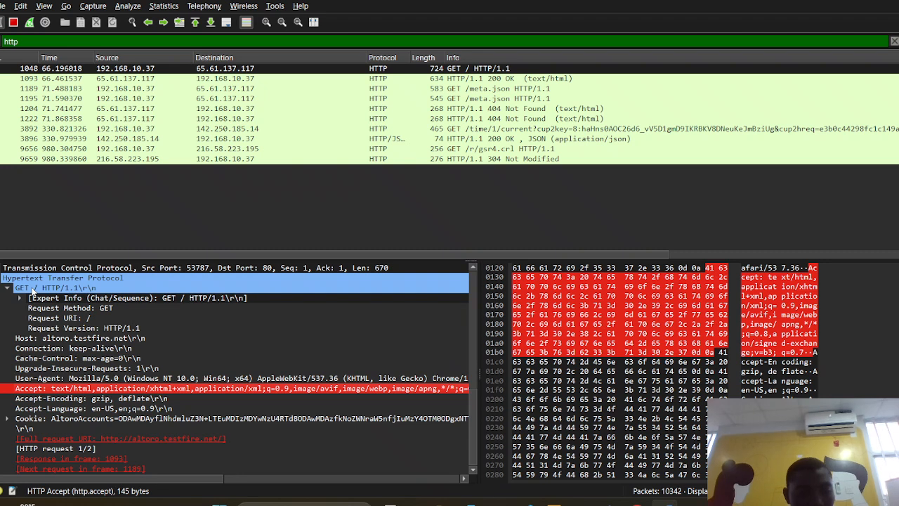
key(Down)
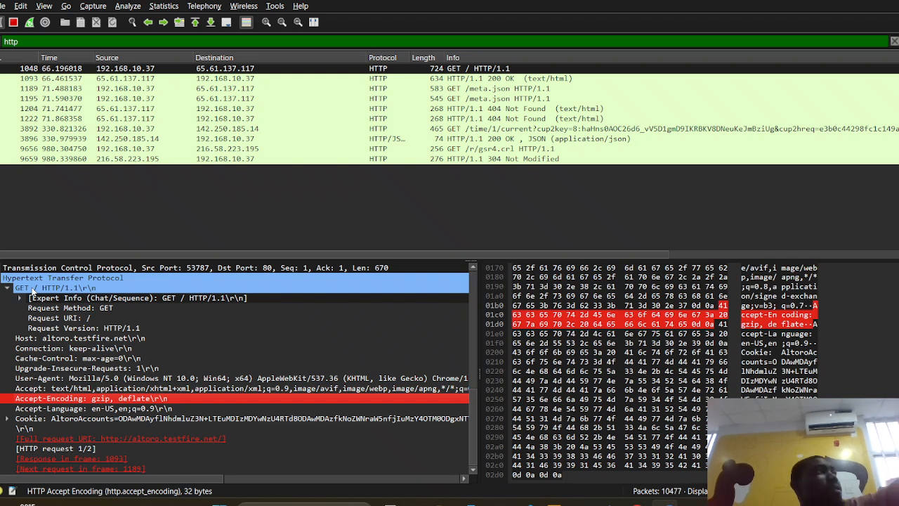
key(Down)
key(Down)
key(Down)
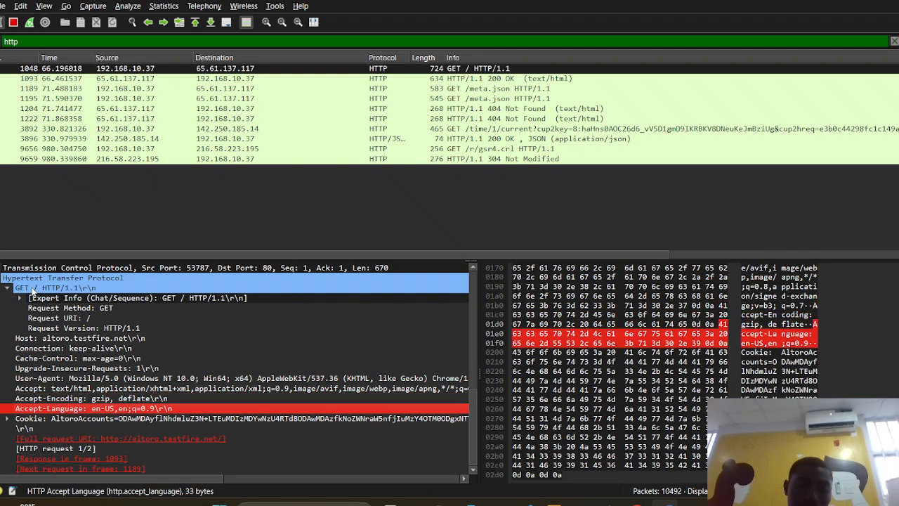
Step: Review the remaining HTTP header lines of the GET request, ending at the next-request-in-frame field
key(Up)
key(Up)
key(Down)
key(Up)
key(Up)
key(Up)
key(Down)
key(Down)
key(Down)
key(Down)
key(Down)
key(Down)
key(Up)
key(Up)
key(Up)
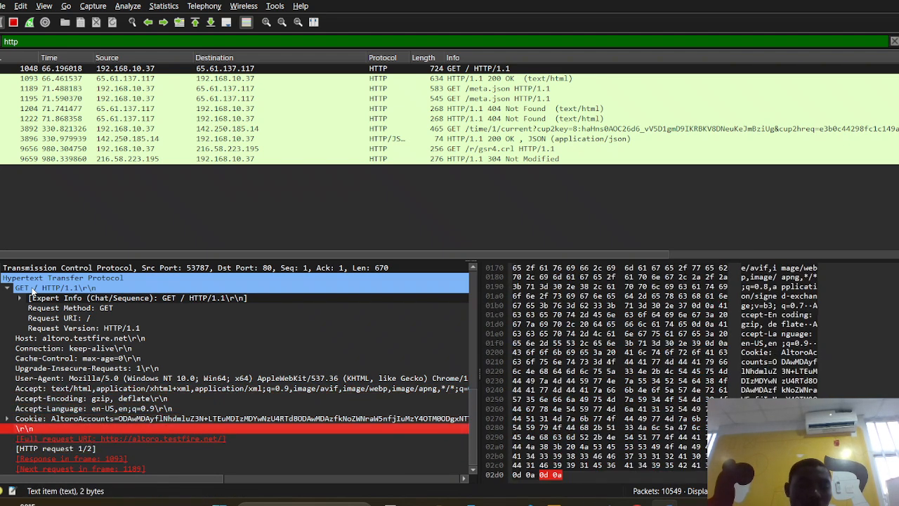
scroll(601, 362, down, 5)
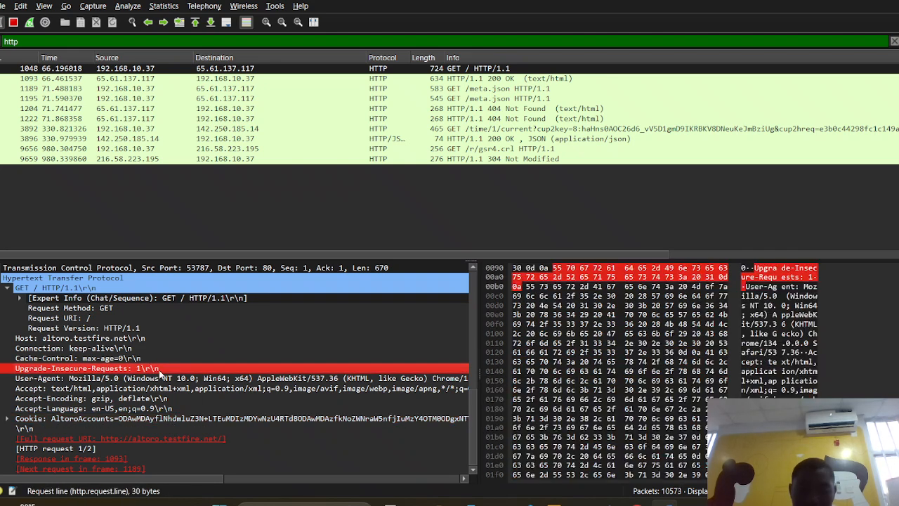
click(81, 469)
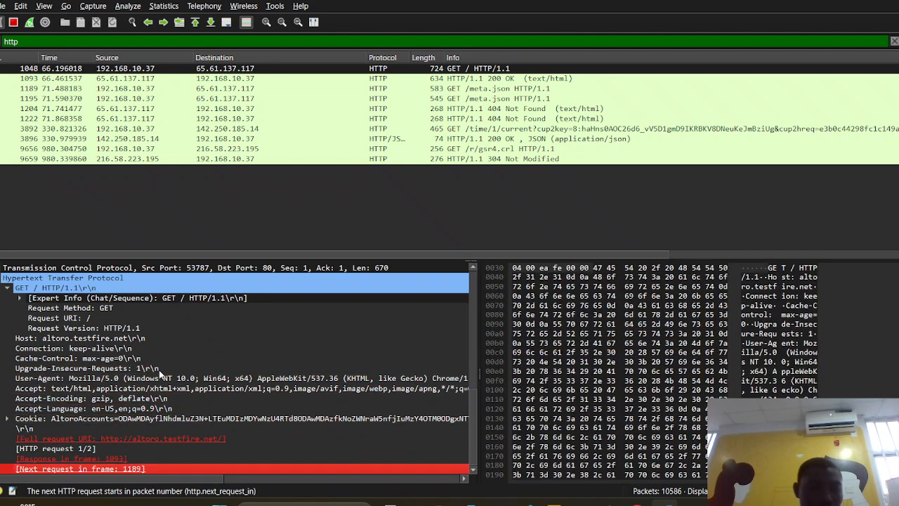
Step: Switch to the browser's Altoro Mutual page and search the site for a person's first name
click(446, 202)
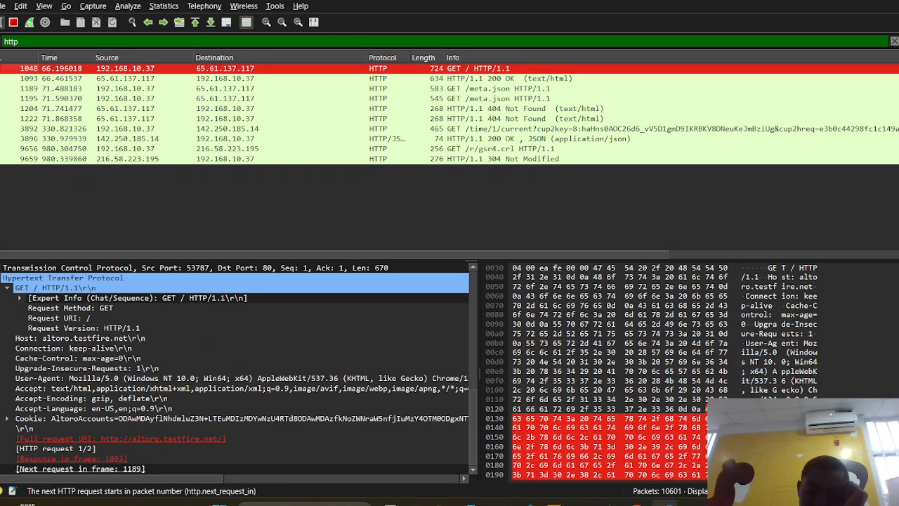
click(637, 503)
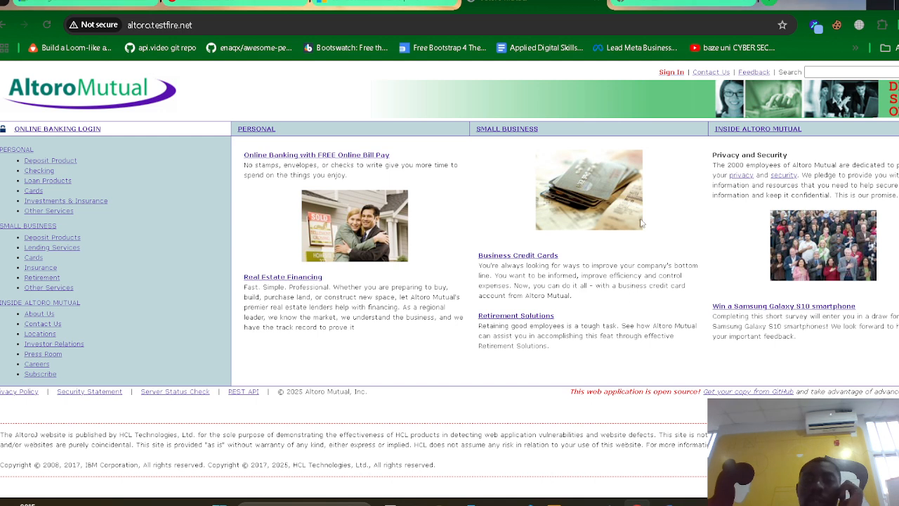
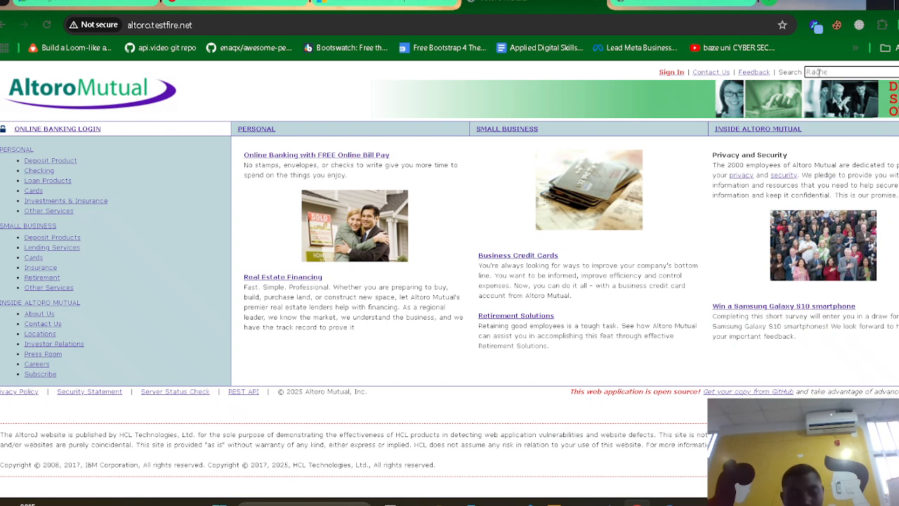
text(al)
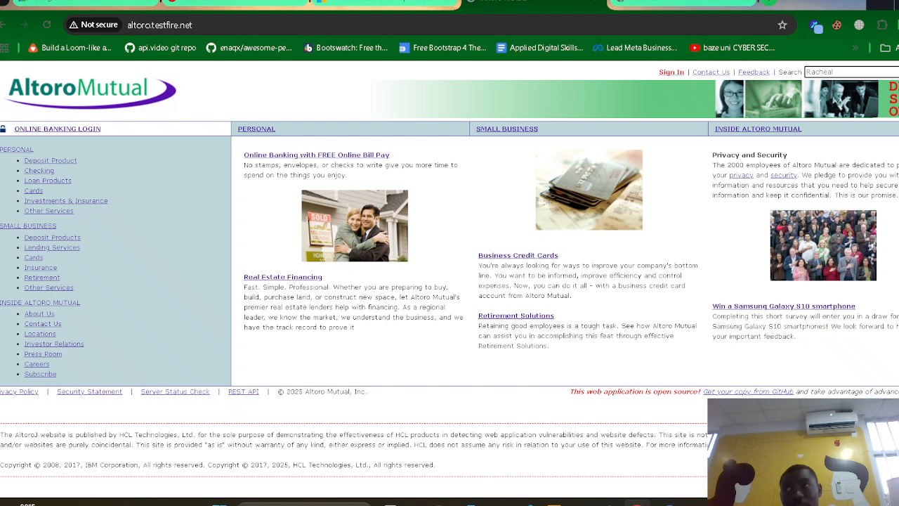
key(Return)
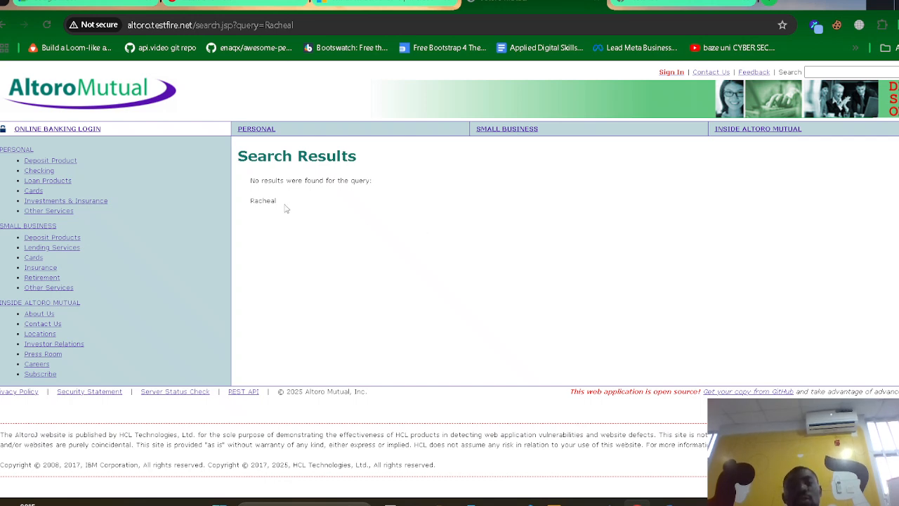
Step: Switch back to Wireshark and reapply the http display filter to the capture
mouse_move(693, 503)
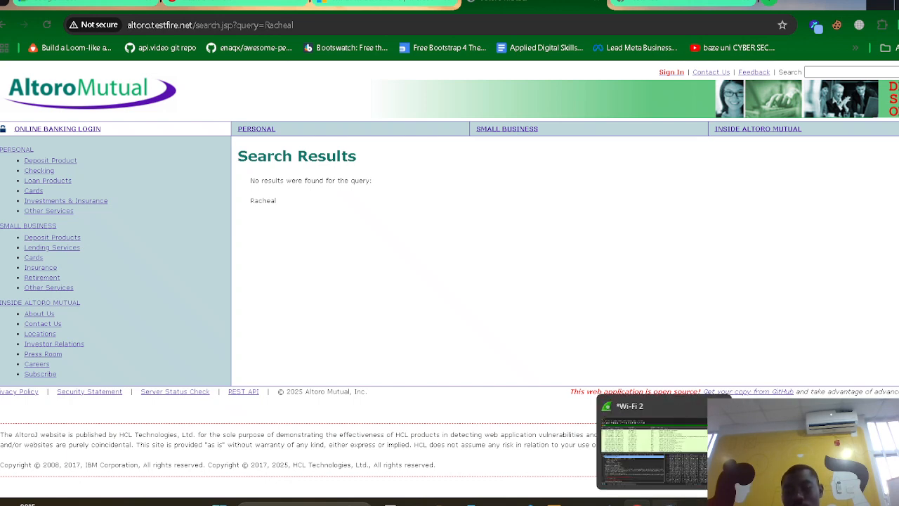
click(678, 463)
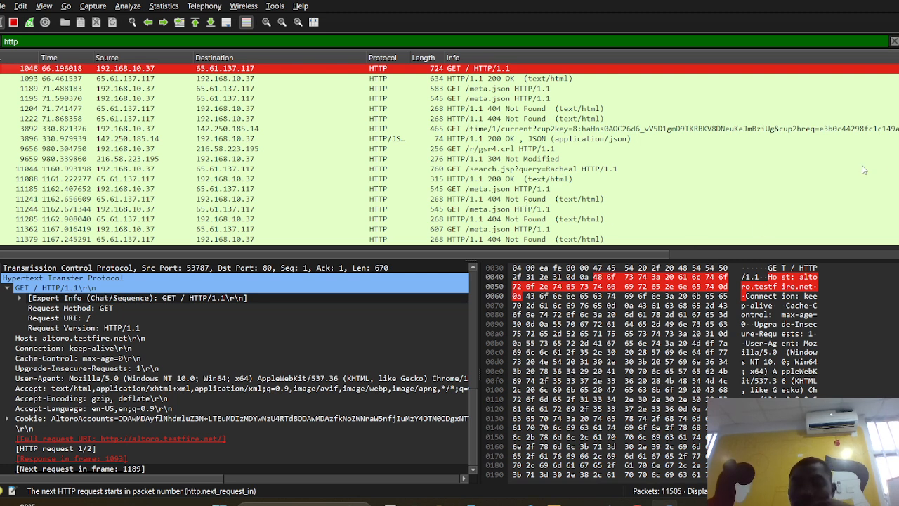
click(102, 42)
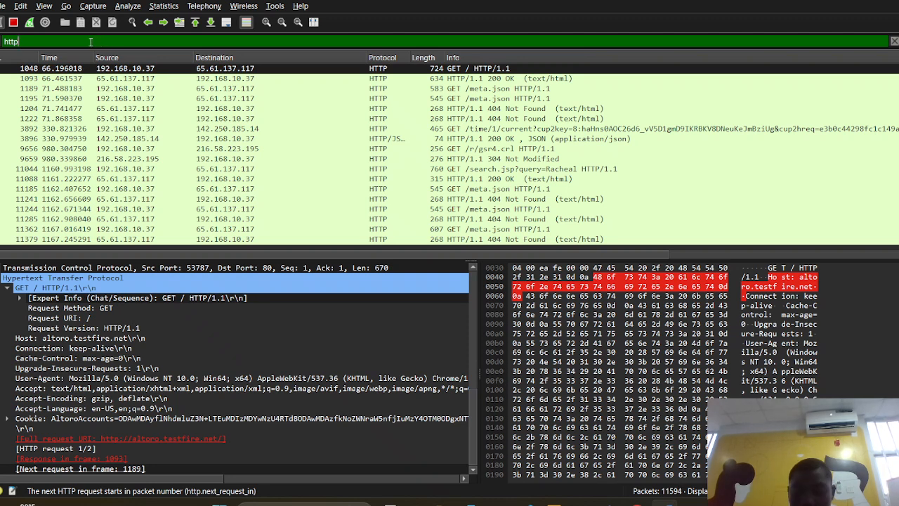
key(Return)
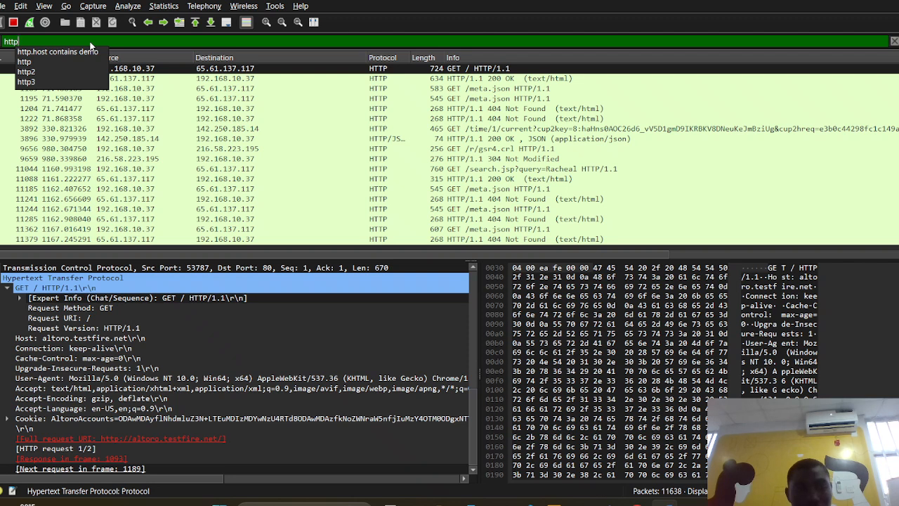
click(90, 42)
key(Return)
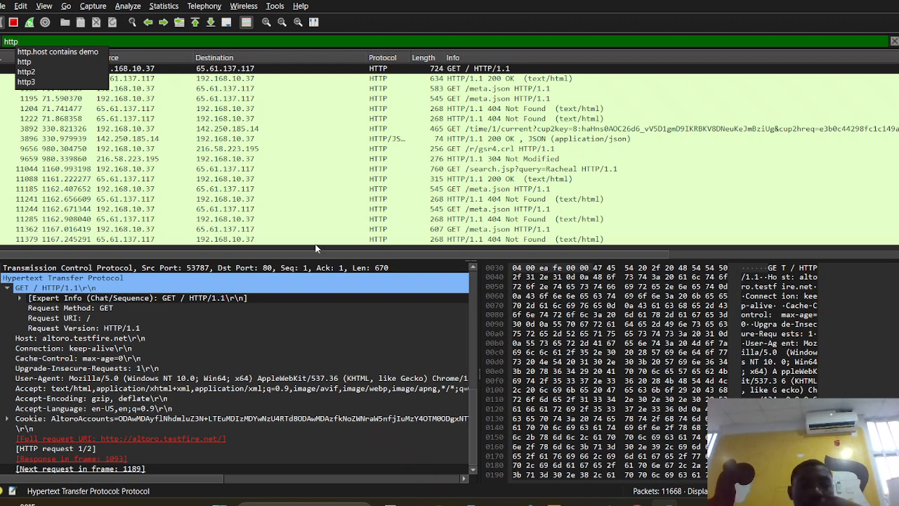
Step: Examine the newest /meta.json requests and their HTTP responses, starting from the last packet in the list
click(49, 240)
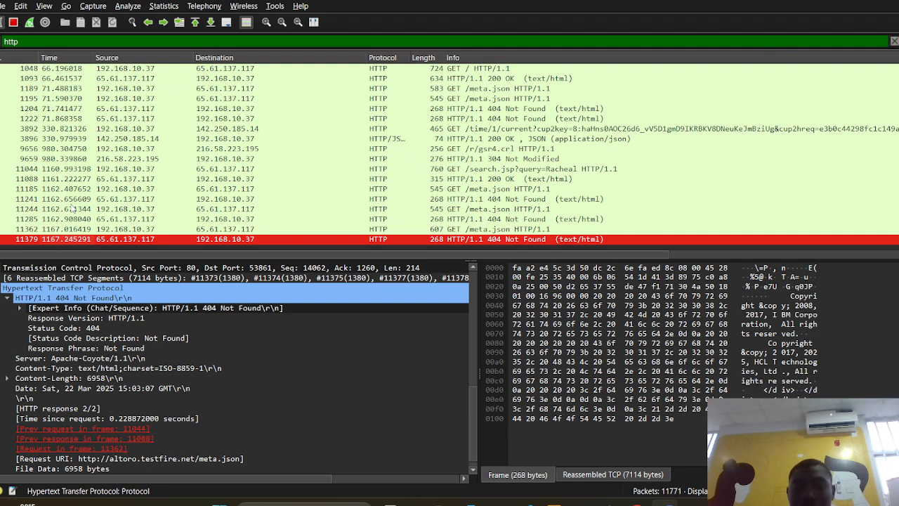
key(Up)
key(Up)
key(Down)
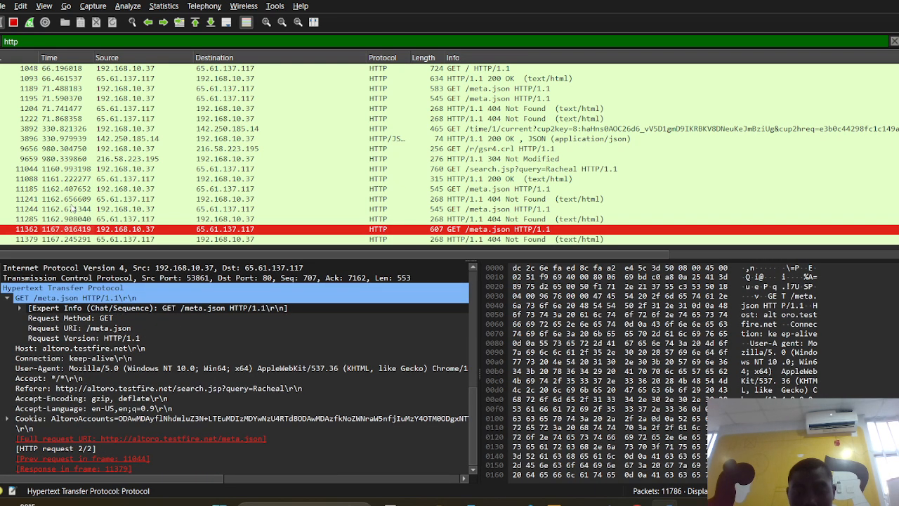
key(Down)
key(Up)
key(Down)
key(Up)
key(Up)
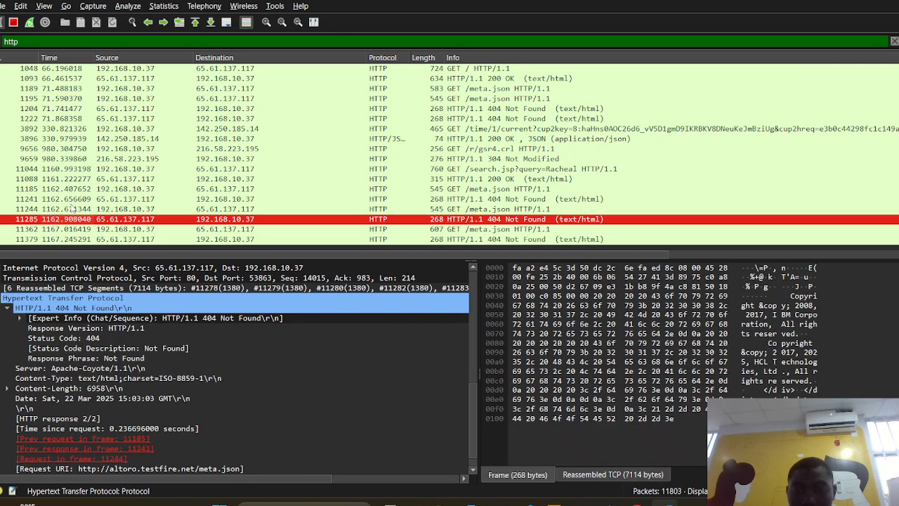
Step: Select the GET /search.jsp request and examine its request URI, query parameter and referer
key(Up)
key(Up)
key(Up)
key(Up)
key(Up)
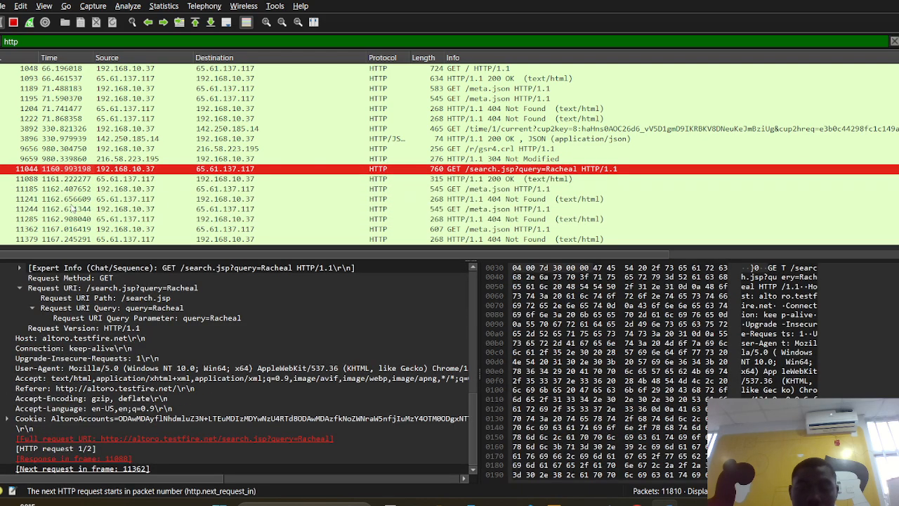
key(Up)
key(Down)
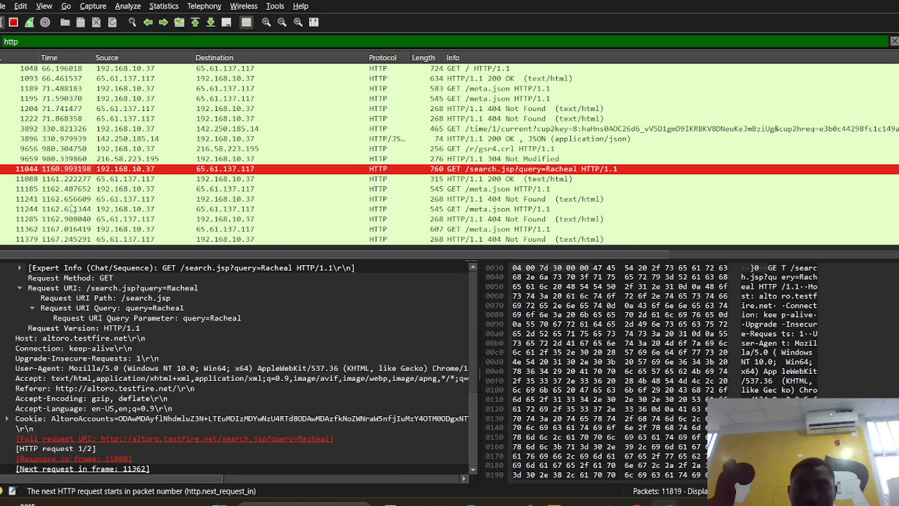
key(Up)
key(Down)
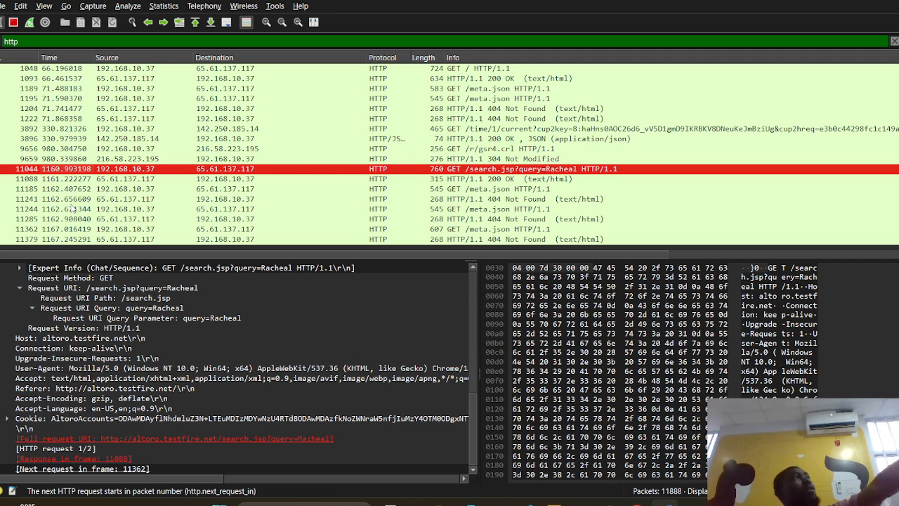
key(Down)
key(Up)
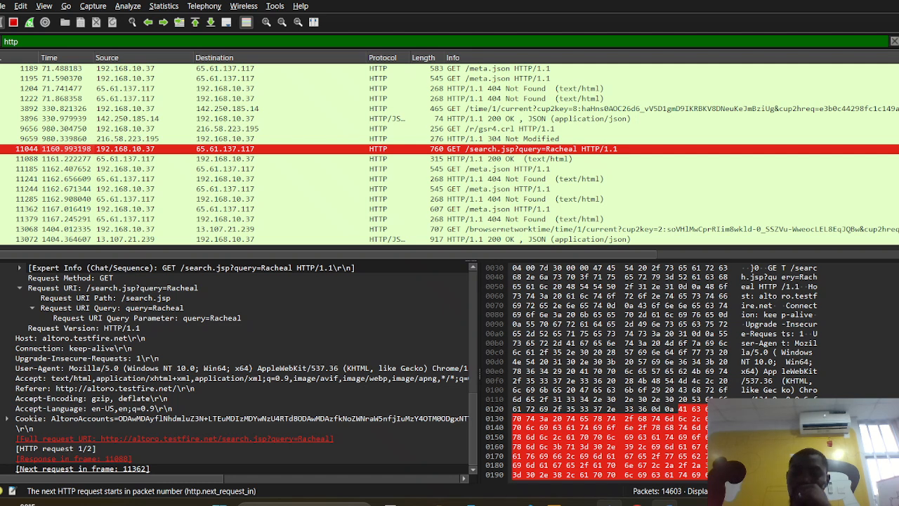
click(692, 502)
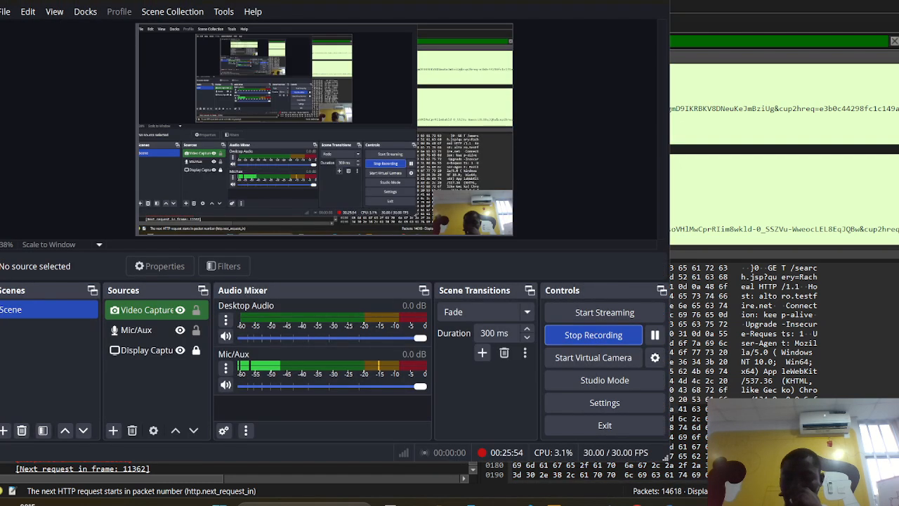
click(655, 337)
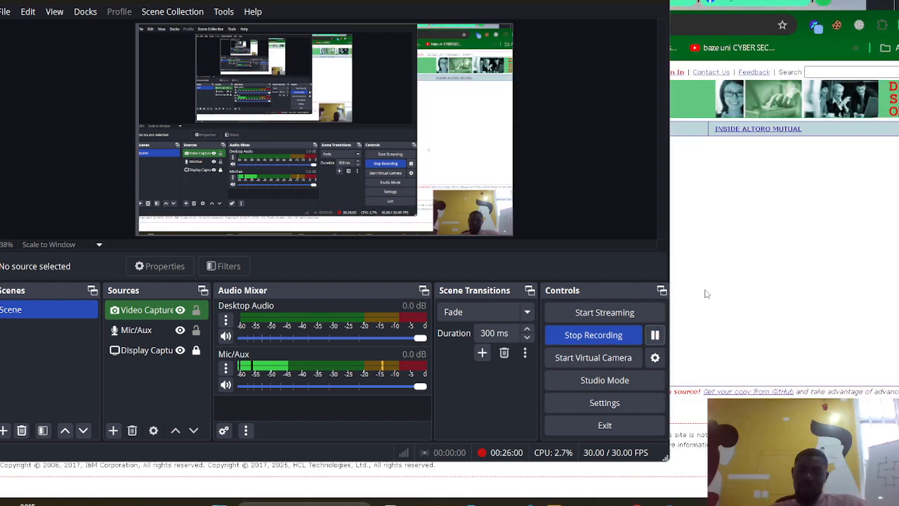
Step: Switch to the Altoro Mutual page in the browser and attempt a login through the Online Banking Login form
click(730, 281)
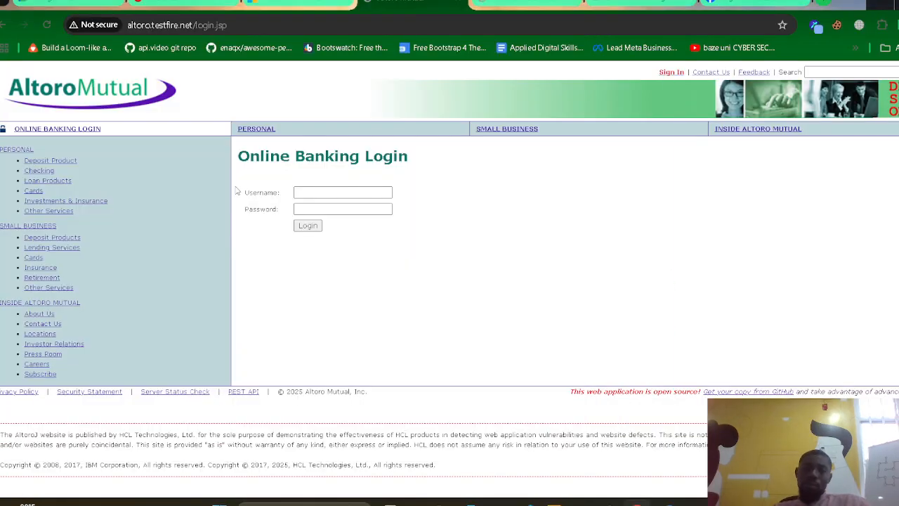
click(310, 192)
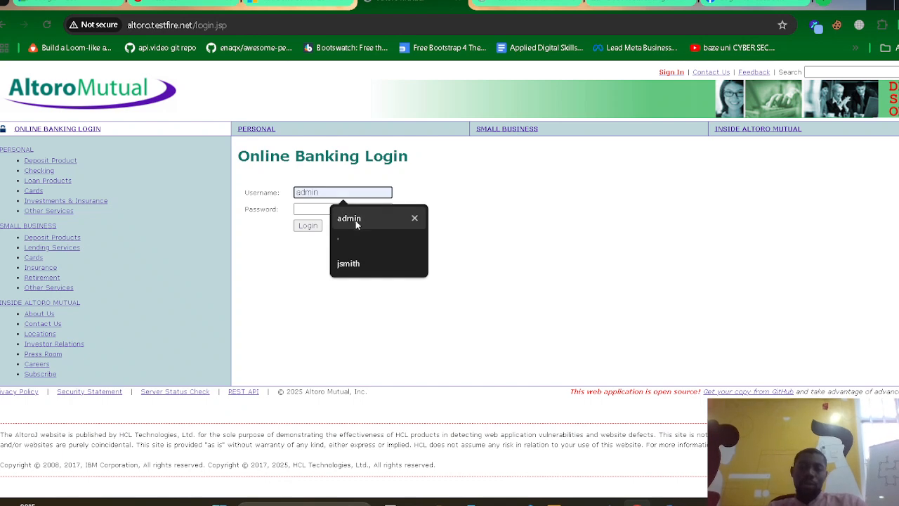
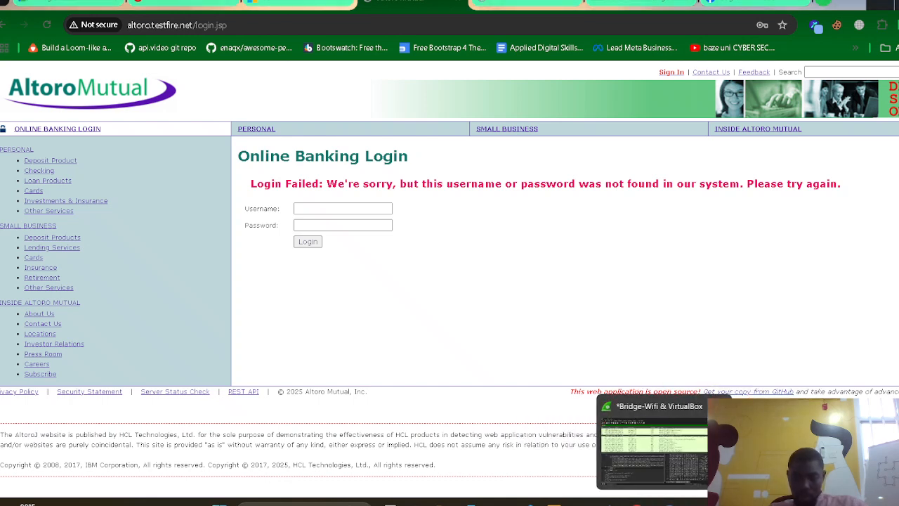
Step: Switch to Wireshark, reapply the http display filter and locate the POST /doLogin request in the packet list
click(625, 446)
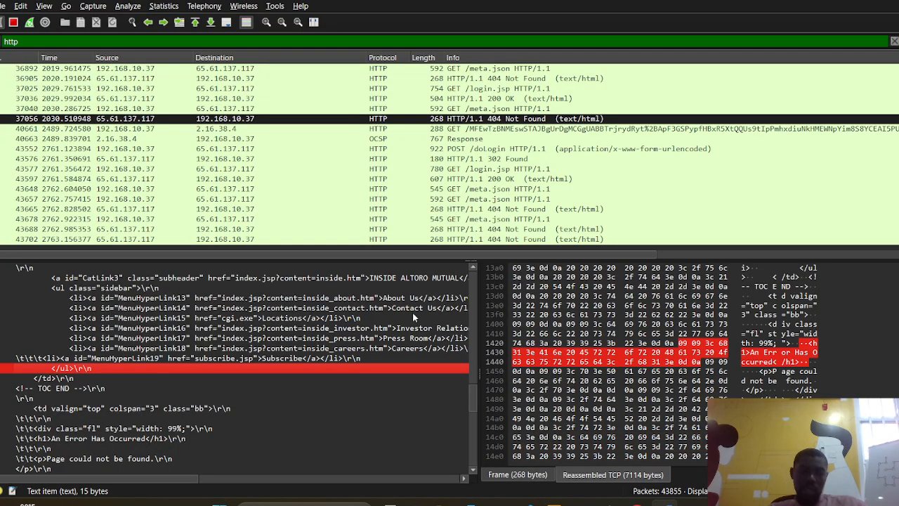
click(57, 40)
key(Return)
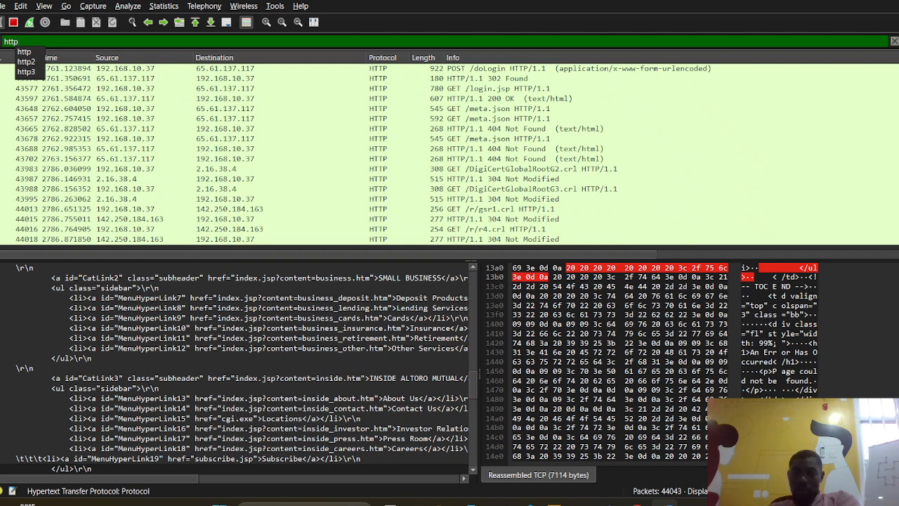
key(Return)
scroll(450, 156, up, 2)
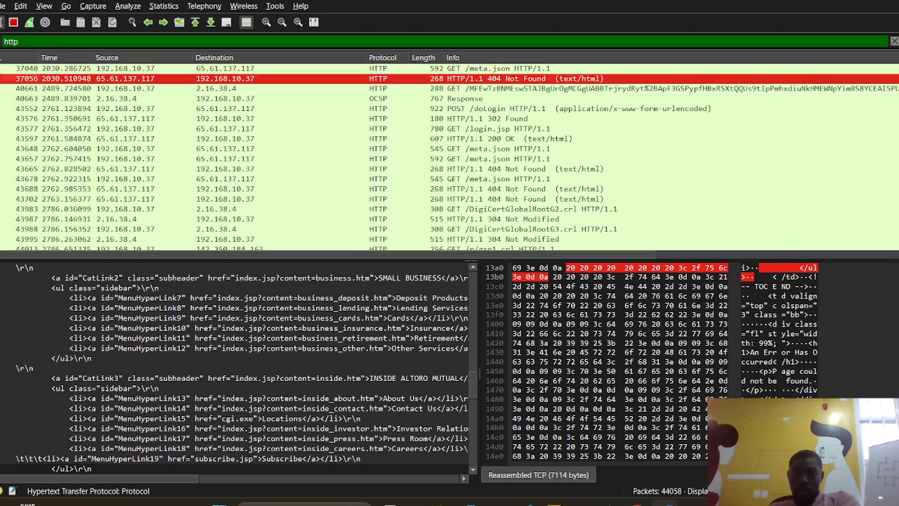
Step: Select the OCSP Response packet and expand its responseBytes and BasicOCSPResponse to examine the padding and signature algorithm fields
scroll(450, 157, up, 1)
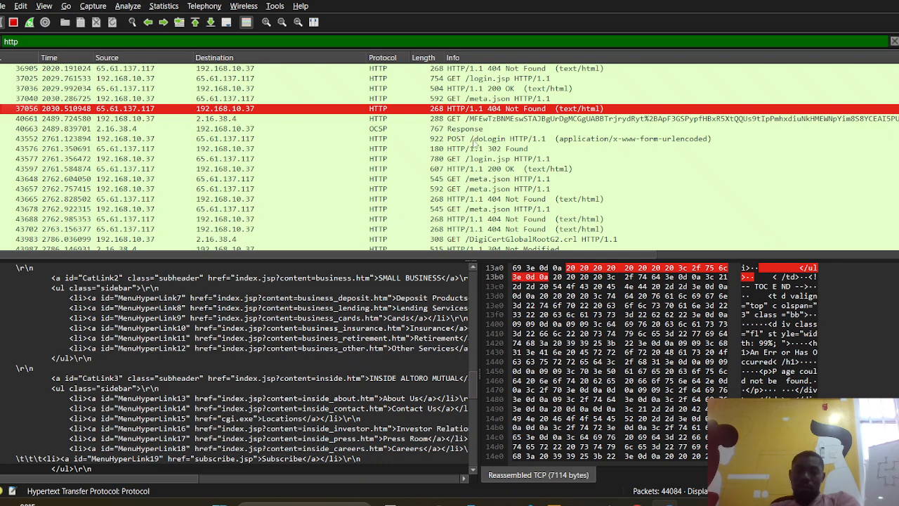
click(474, 140)
click(453, 131)
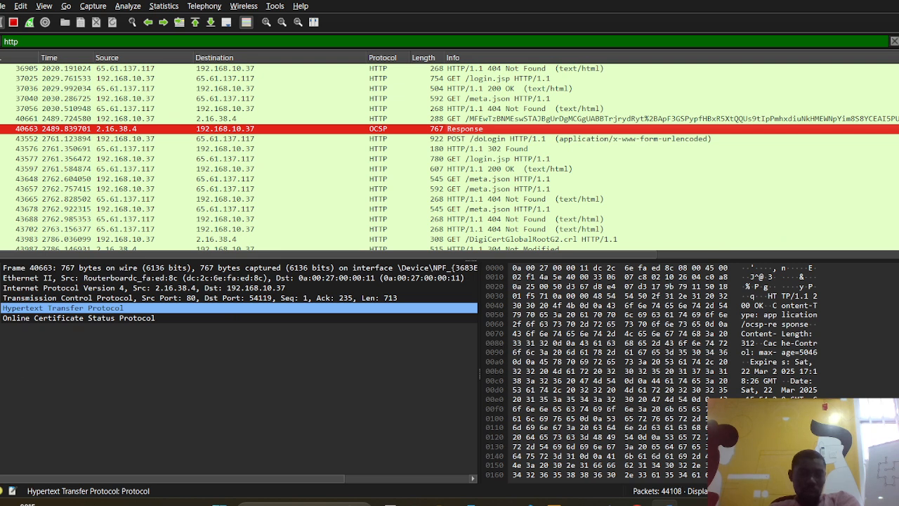
click(1, 319)
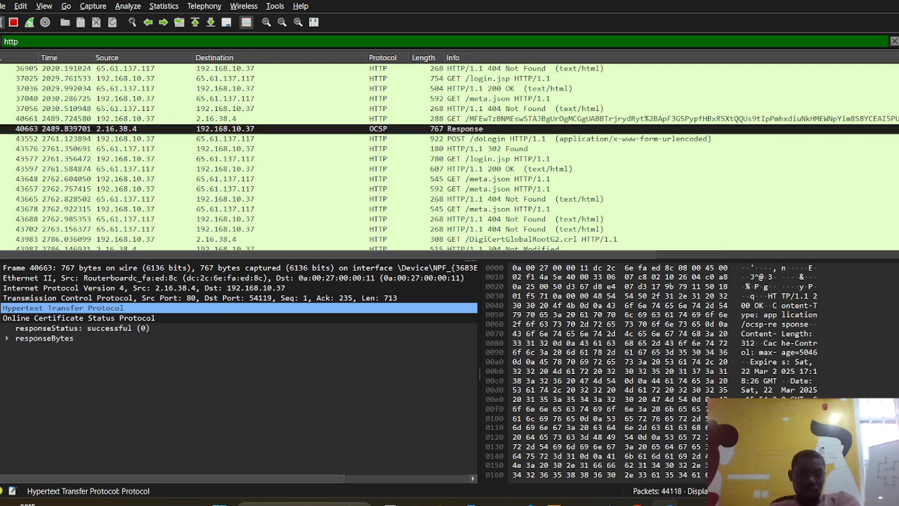
click(9, 339)
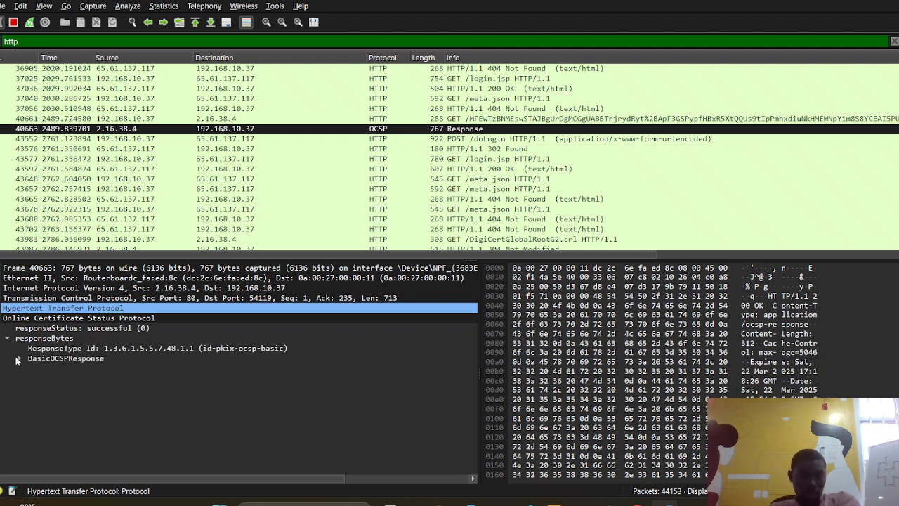
click(20, 359)
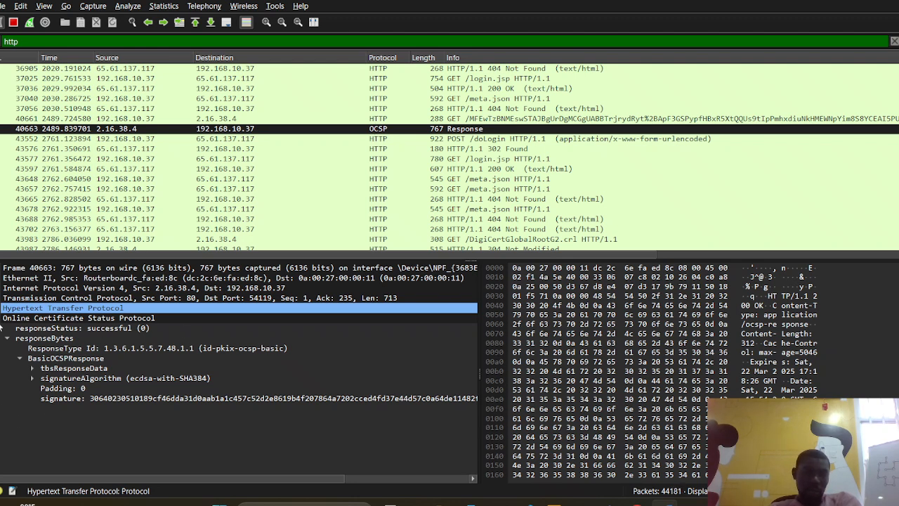
click(63, 398)
click(62, 389)
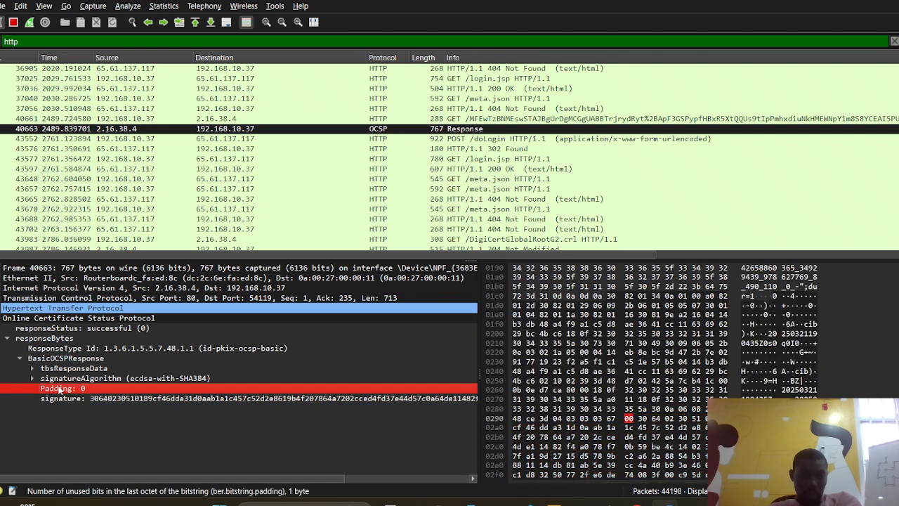
click(60, 368)
click(61, 380)
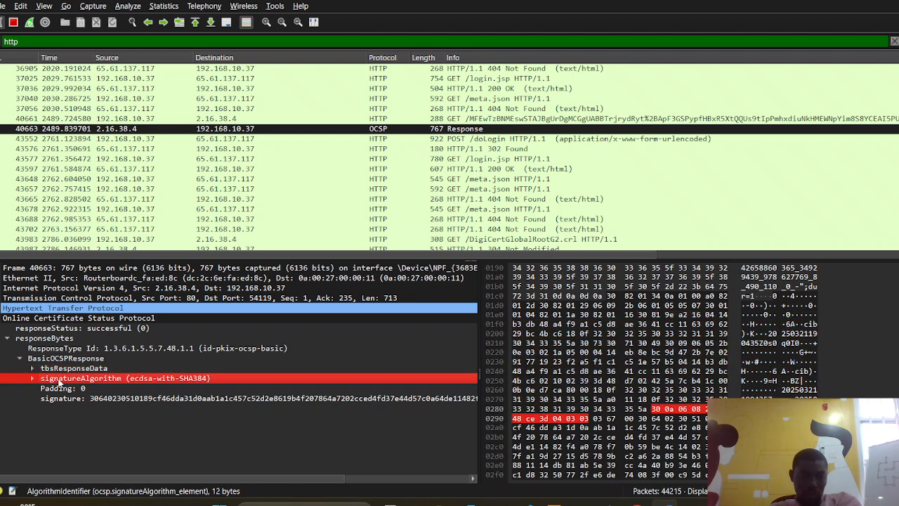
Step: Look through the HTTP packets from the 200 OK response after the login attempt to the .crl requests at the list's end
click(488, 169)
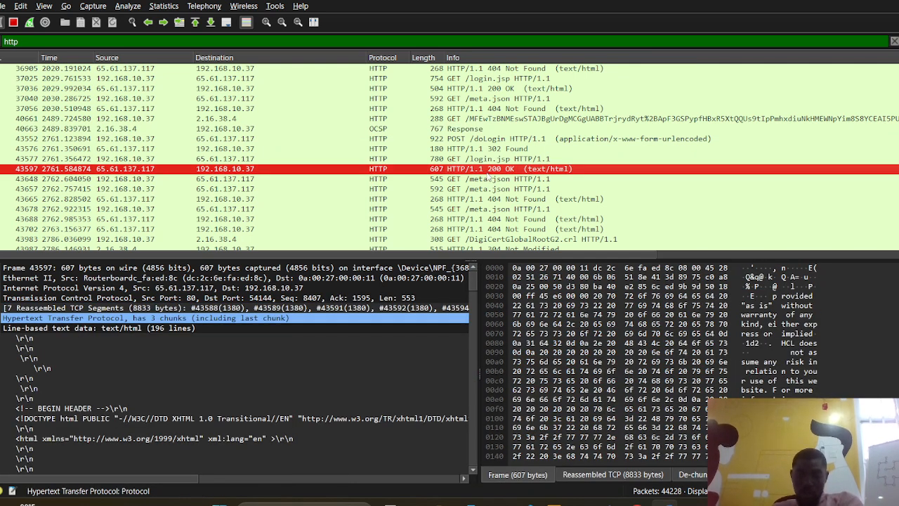
key(Down)
key(Down)
key(Down)
key(Down)
key(Down)
key(Down)
key(Down)
key(Down)
key(Down)
key(Down)
key(Down)
key(Down)
key(Down)
key(Down)
key(Down)
key(Down)
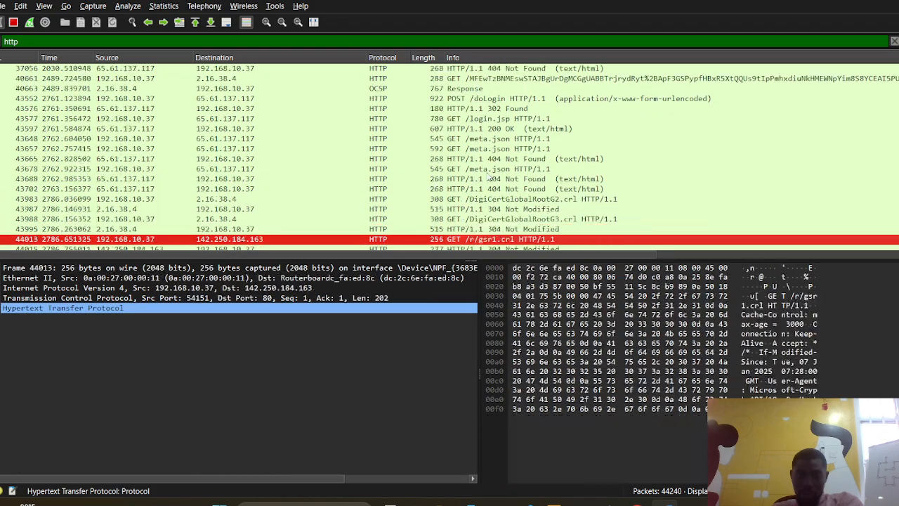
key(Up)
key(Up)
key(Up)
key(Up)
key(Up)
key(Up)
key(Up)
key(Up)
key(Up)
key(Up)
key(Up)
key(Up)
key(Up)
key(Up)
key(Up)
key(Up)
key(Up)
key(Up)
key(Up)
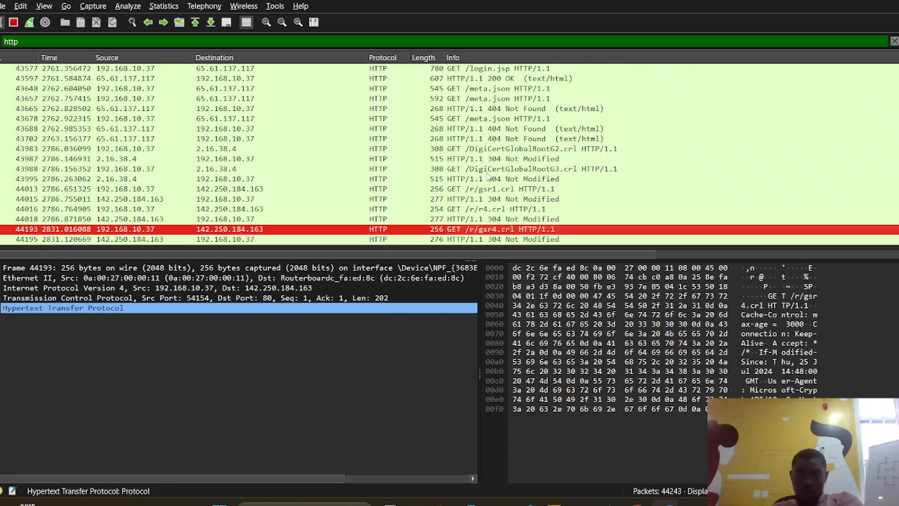
Step: Go back up to the earlier GET /login.jsp request, and from there select POST /doLogin to examine its form items
key(Up)
key(Up)
key(Up)
key(Up)
key(Up)
key(Up)
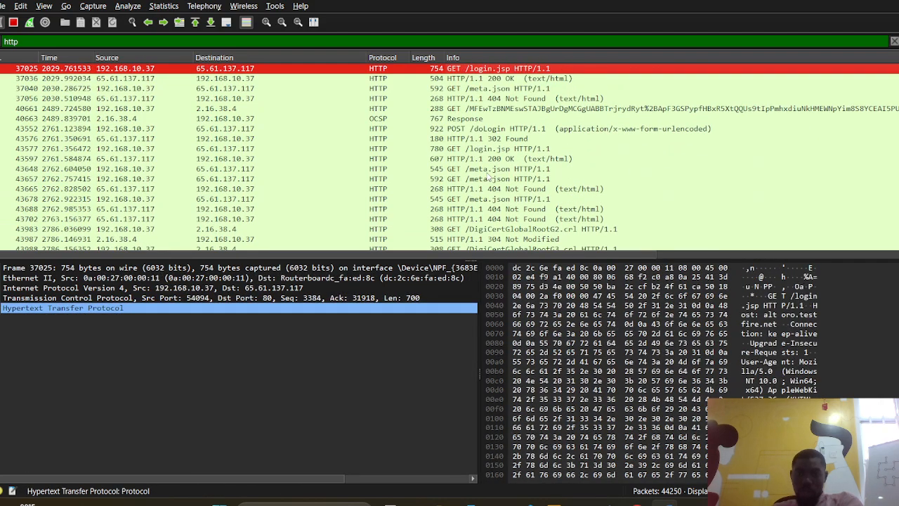
key(Down)
key(Down)
key(Down)
key(Down)
key(Down)
key(Down)
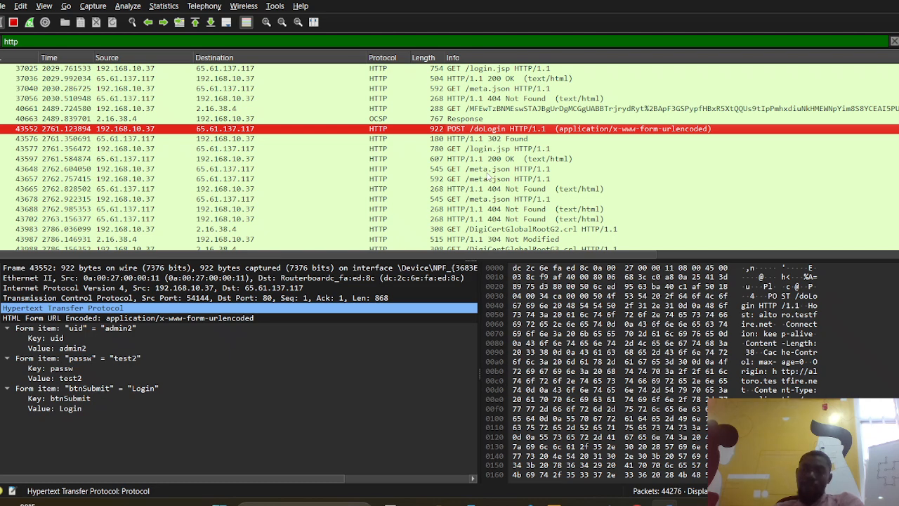
Step: Compare the details of the GET /login.jsp request sent before the login attempt with those of POST /doLogin
key(Up)
key(Up)
key(Up)
key(Up)
key(Up)
key(Up)
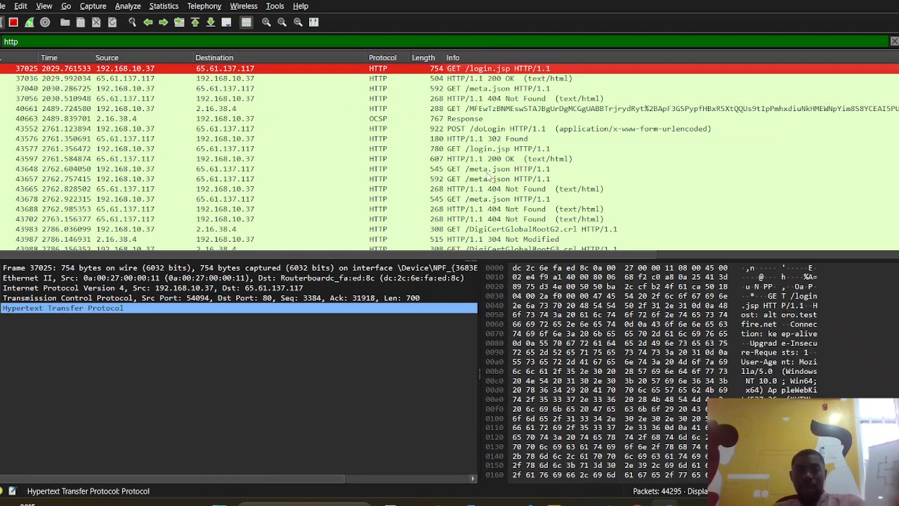
key(Down)
key(Down)
key(Down)
key(Down)
key(Down)
key(Down)
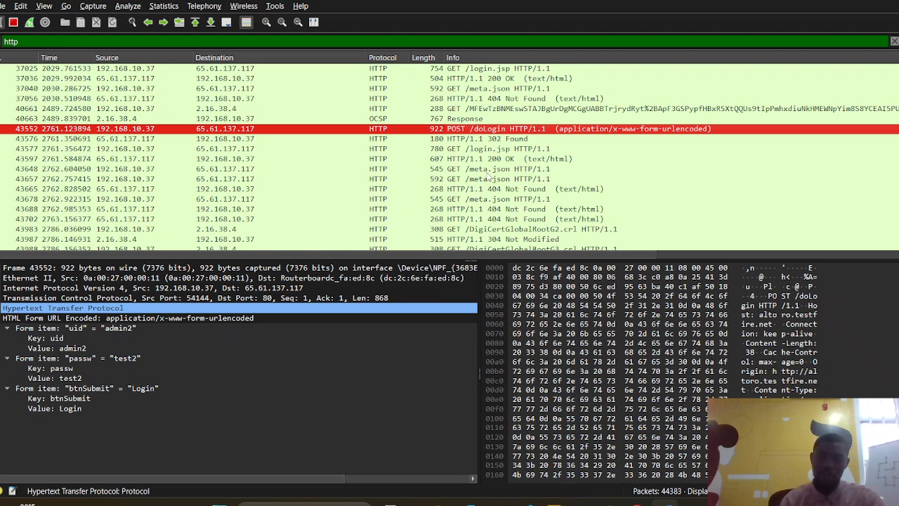
Step: Examine the packets following POST /doLogin down to the first GET /meta.json request, and return to POST /doLogin
key(Down)
key(Up)
key(Down)
key(Down)
key(Down)
key(Down)
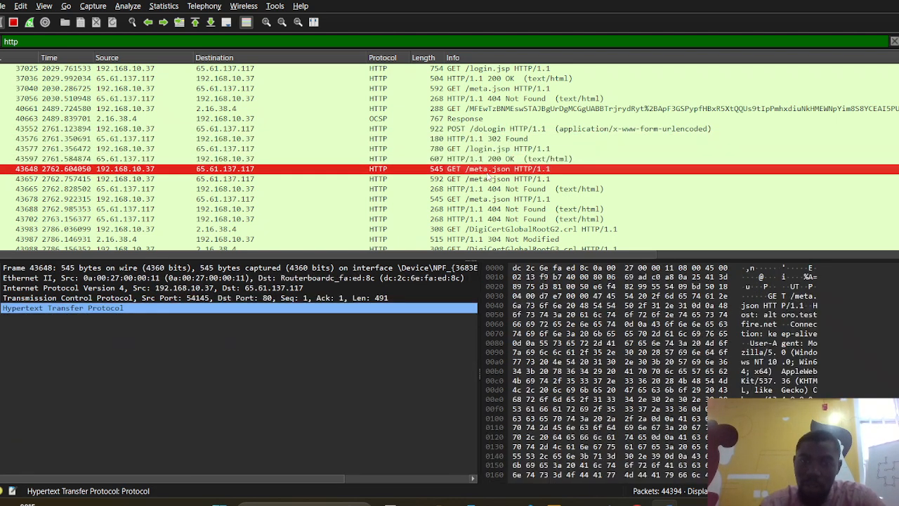
key(Up)
key(Up)
key(Up)
key(Up)
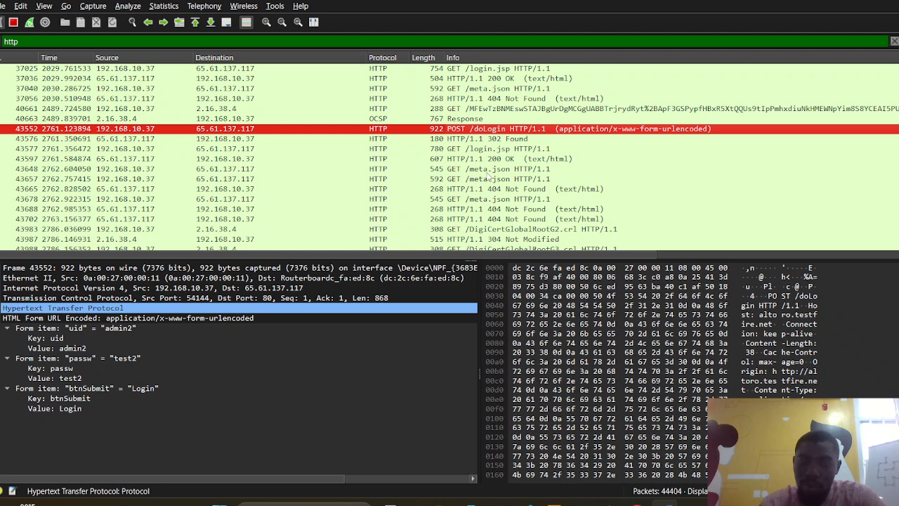
key(Down)
key(Down)
key(Up)
key(Up)
key(Down)
key(Up)
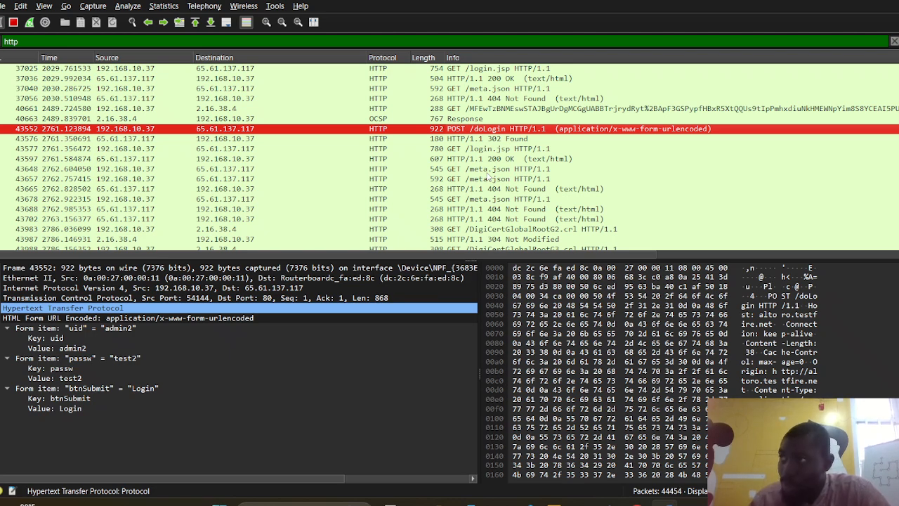
key(Up)
key(Up)
key(Down)
key(Down)
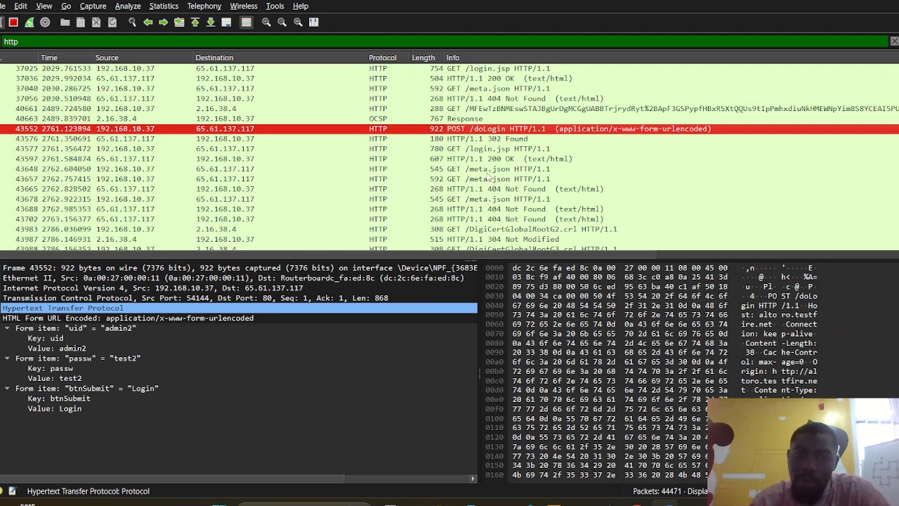
key(Up)
key(Down)
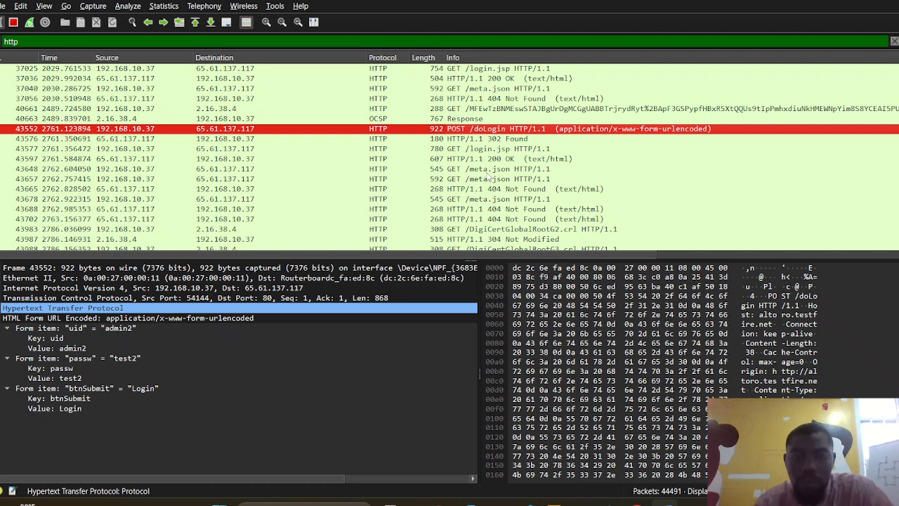
key(Down)
key(Up)
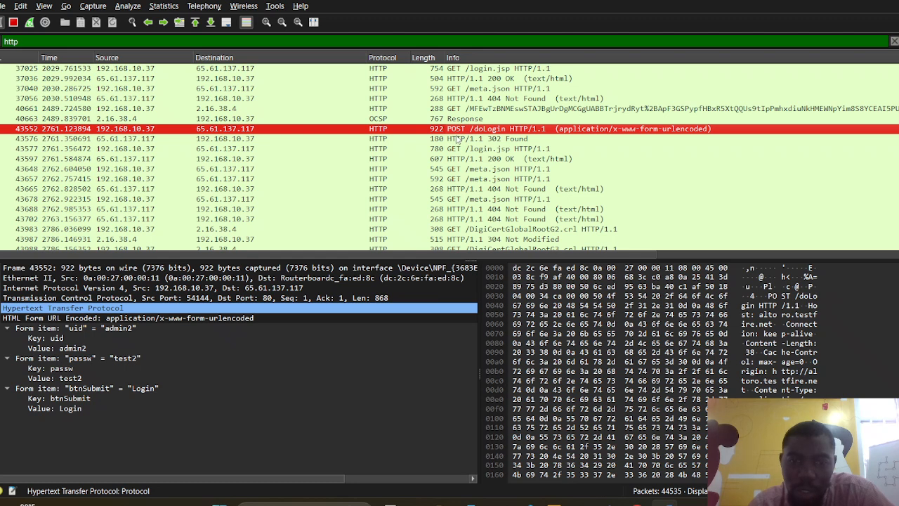
Step: Reselect the POST /doLogin packet, collapse its HTML Form URL Encoded section and expand it again to read the submitted fields
click(458, 138)
click(458, 130)
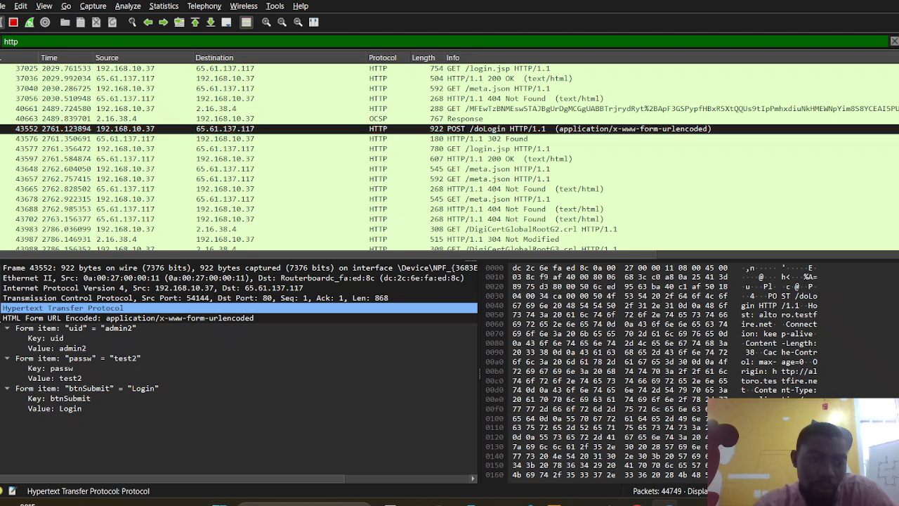
click(3, 318)
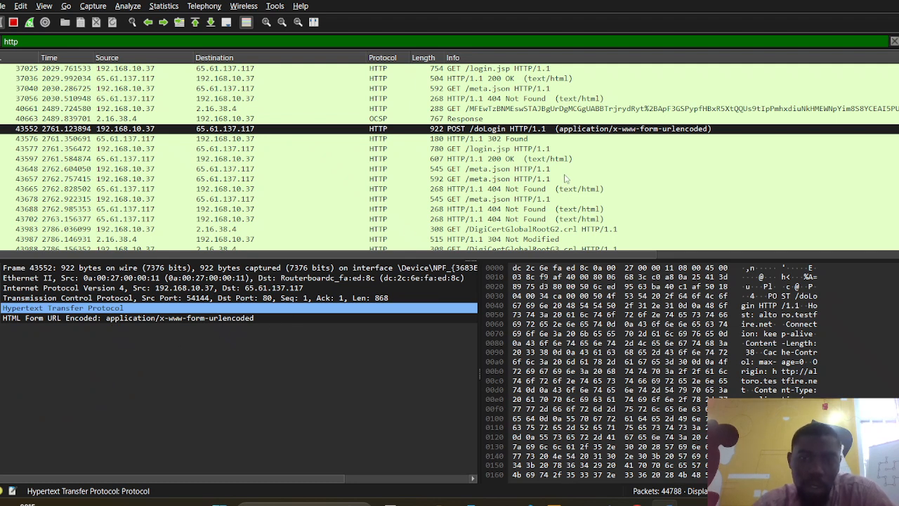
click(563, 130)
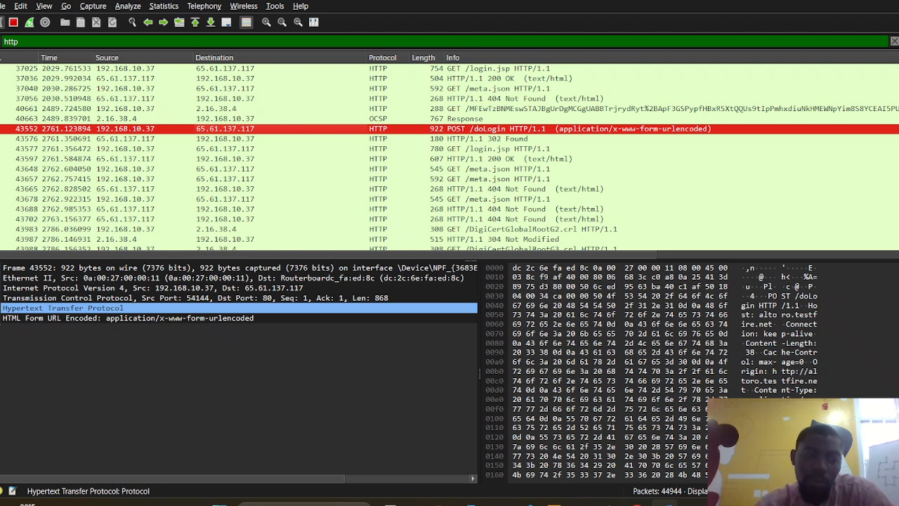
click(0, 318)
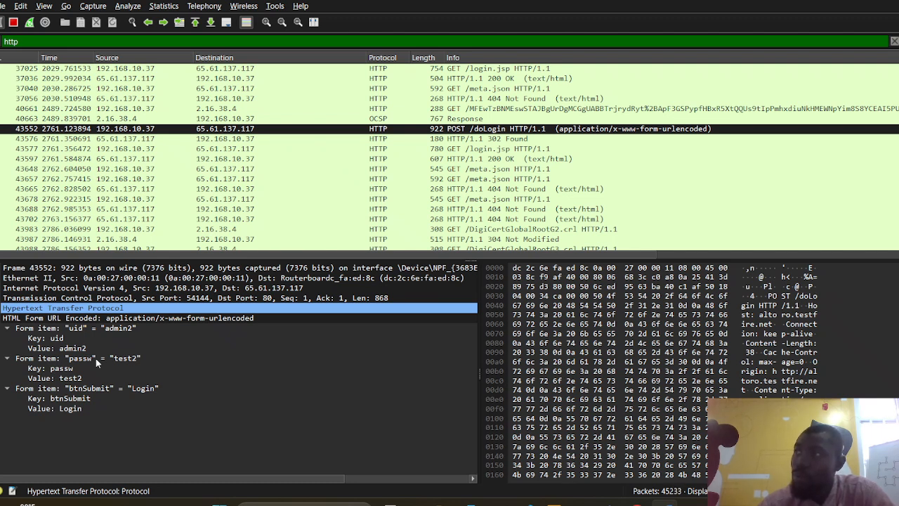
Step: View the 302 Found response, then return to POST /doLogin and highlight the bytes of its form data and uid item
click(377, 139)
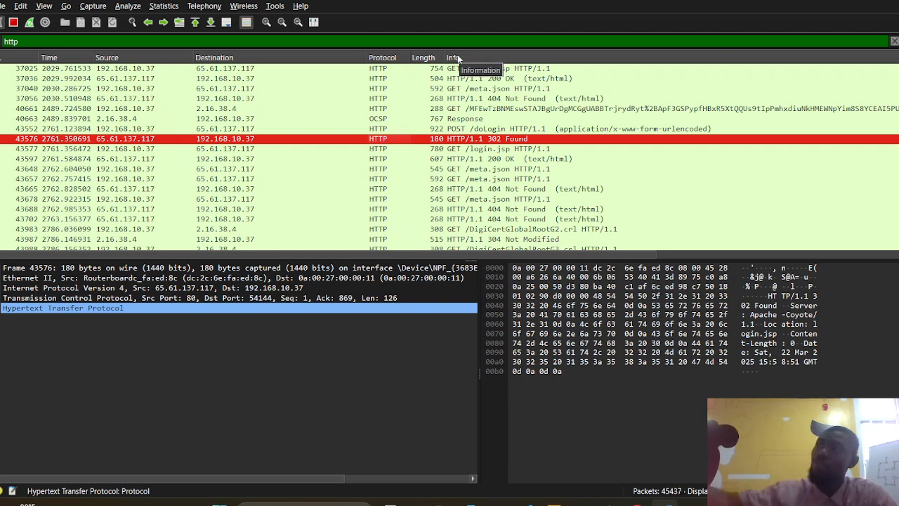
click(455, 129)
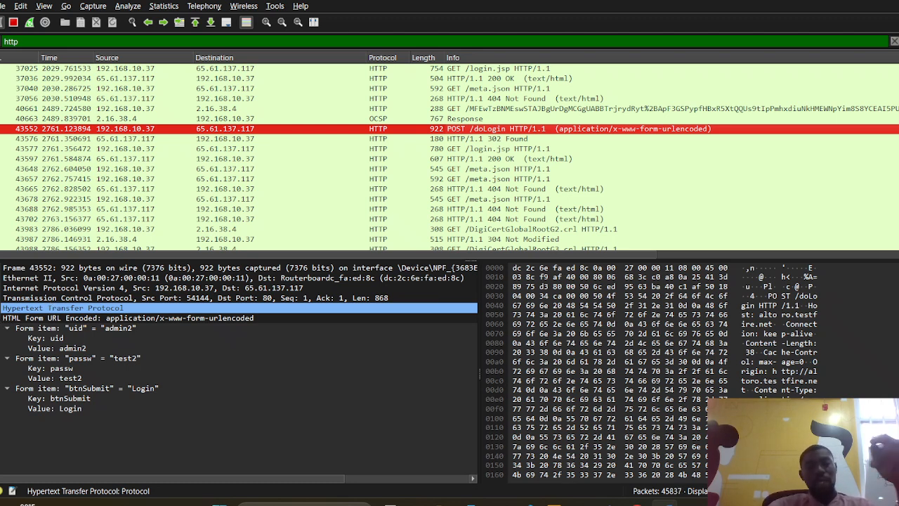
click(19, 319)
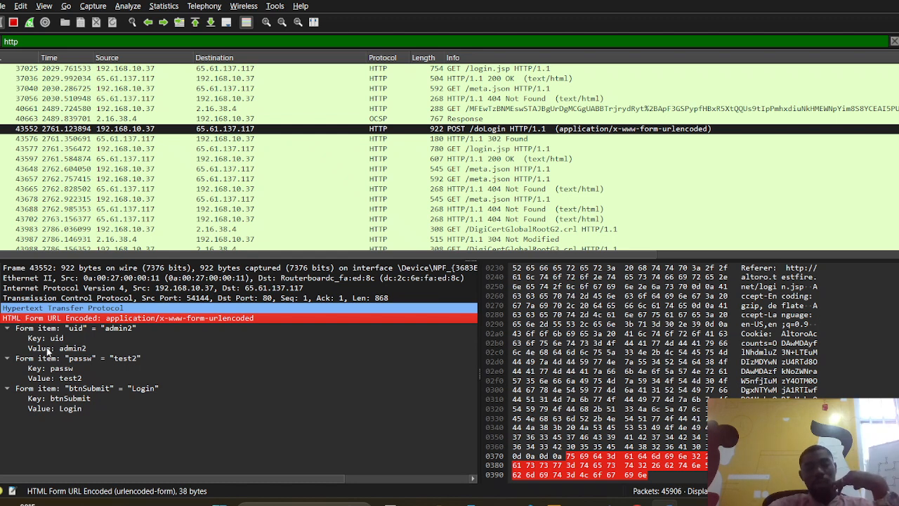
click(112, 329)
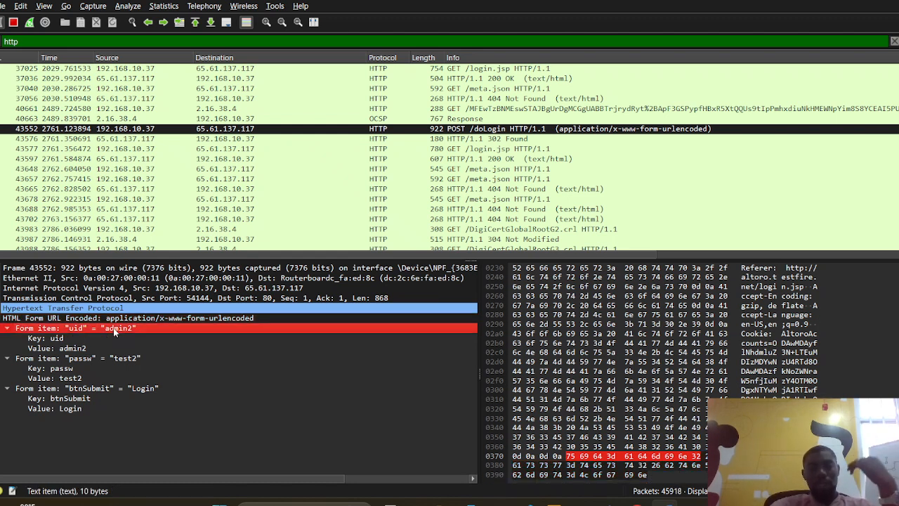
click(40, 320)
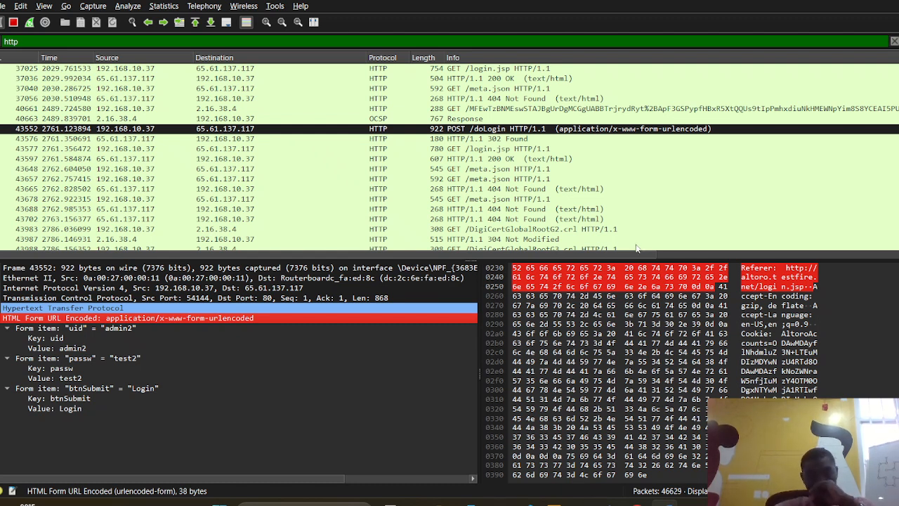
Step: Switch to Chrome, run a Google search for "google drive" in the login page's source tab and open Google Drive from the results
mouse_move(692, 502)
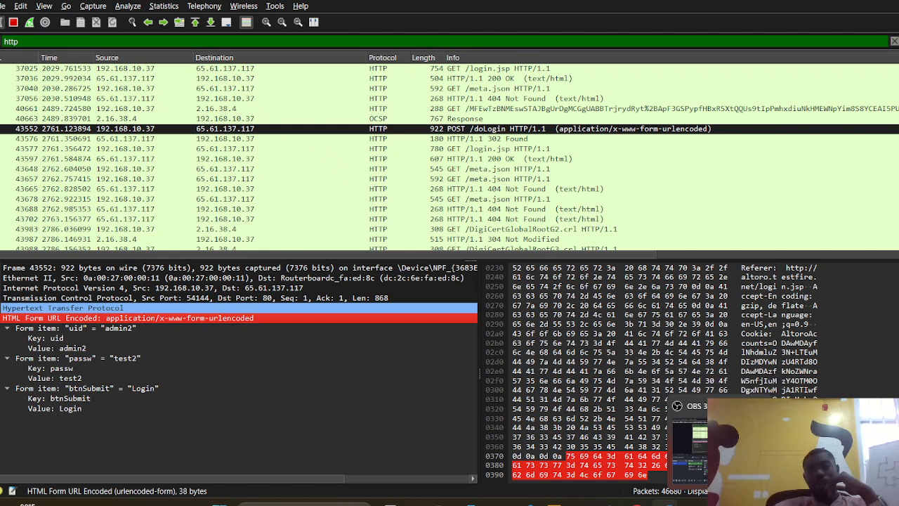
mouse_move(637, 503)
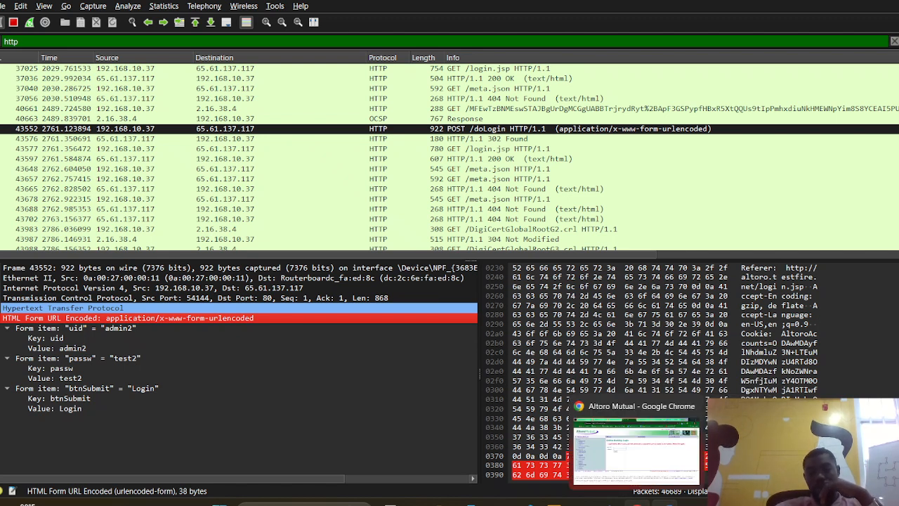
click(637, 502)
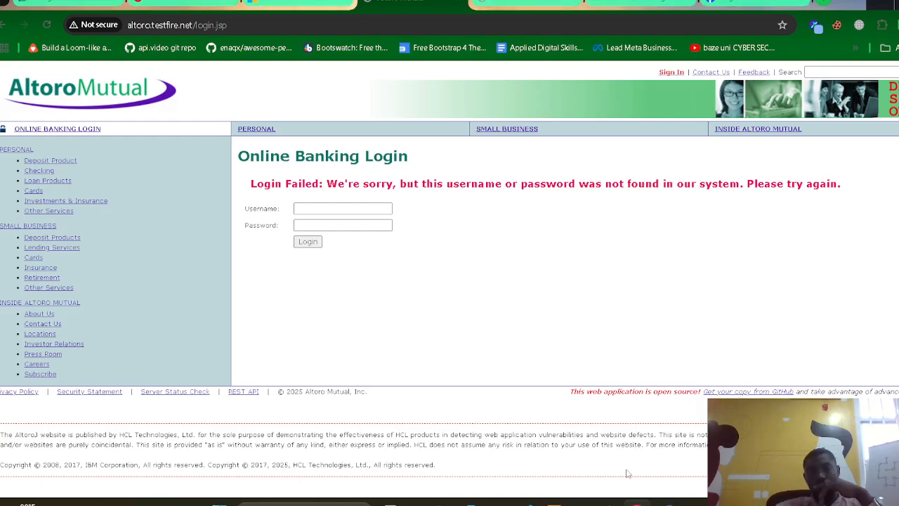
click(534, 3)
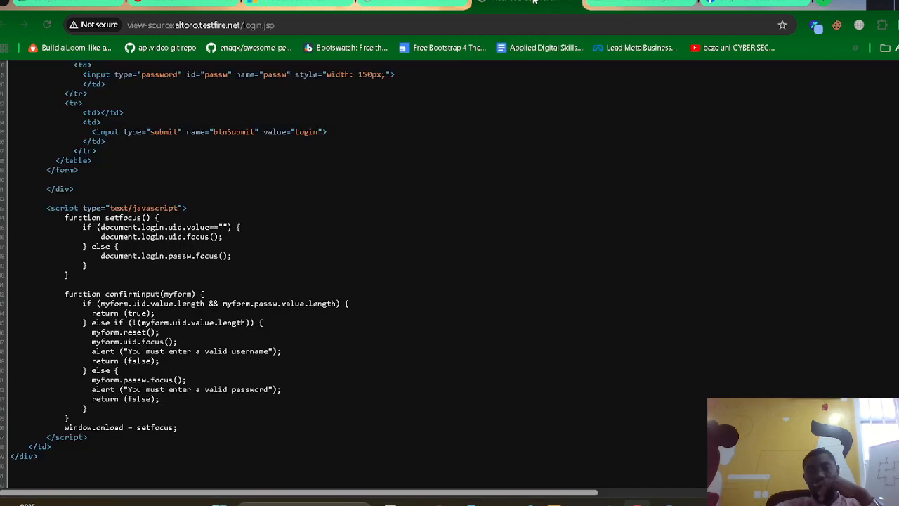
click(498, 19)
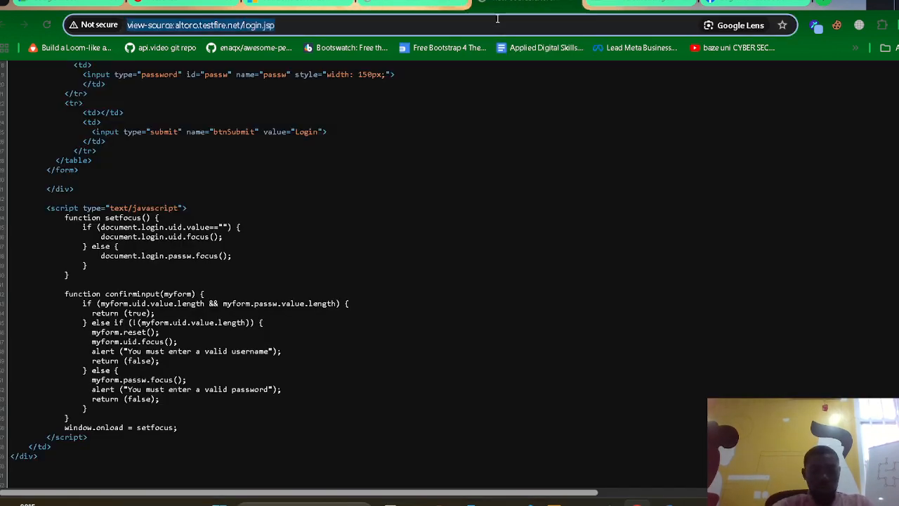
text(google)
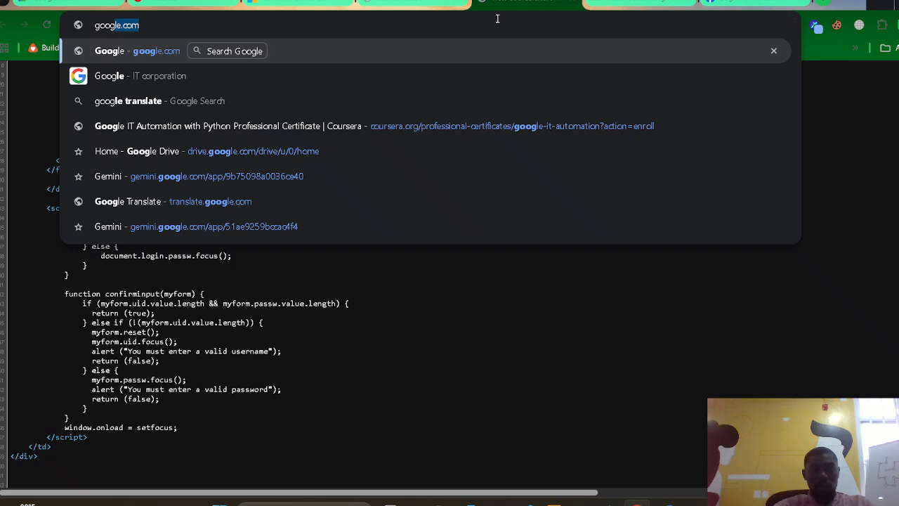
key(Right)
key(BackSpace)
key(BackSpace)
key(BackSpace)
key(BackSpace)
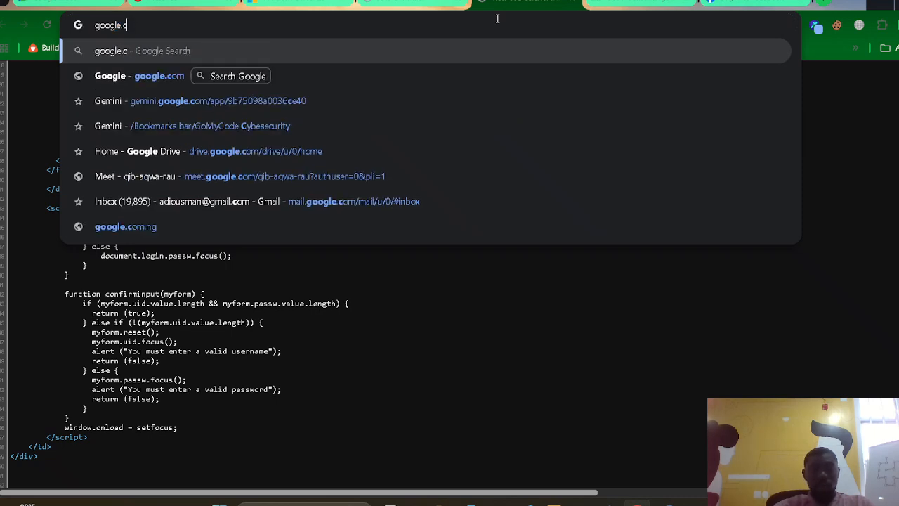
text(drive)
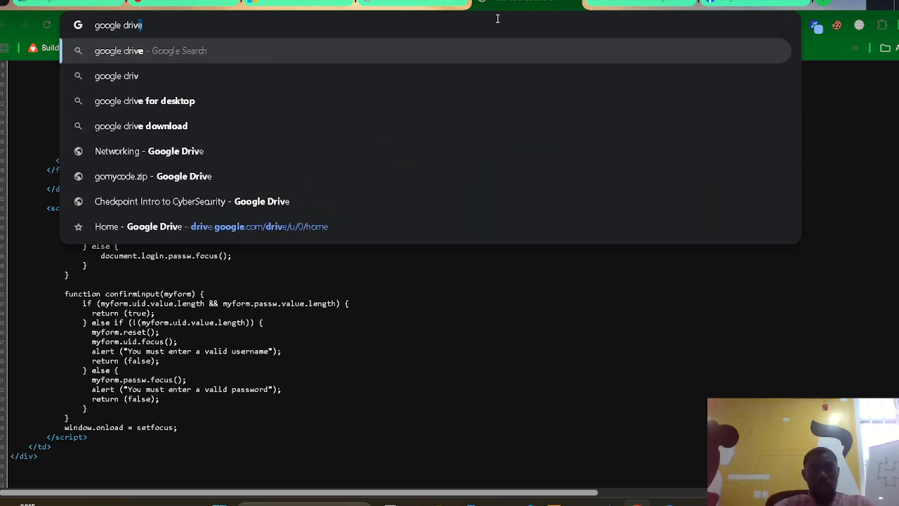
key(Return)
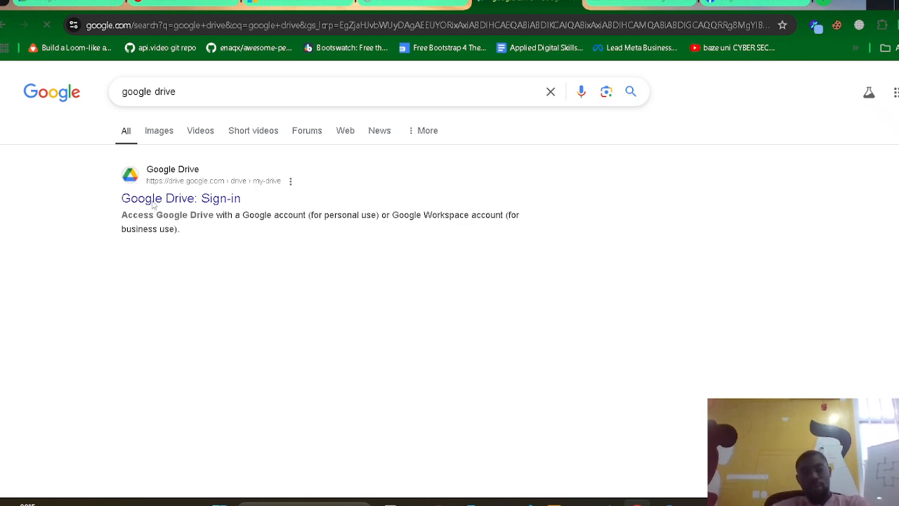
click(152, 203)
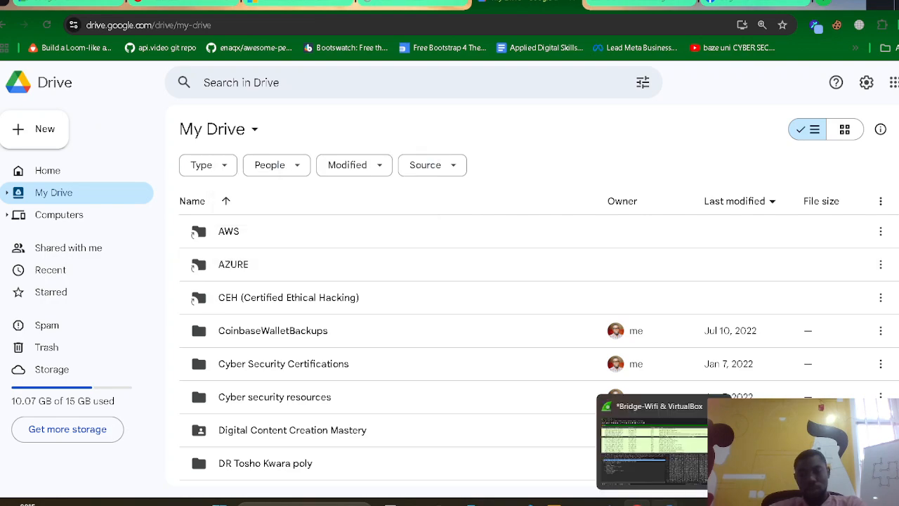
Step: Return to Wireshark, search Windows for "snipping" and launch the Snipping Tool
click(666, 503)
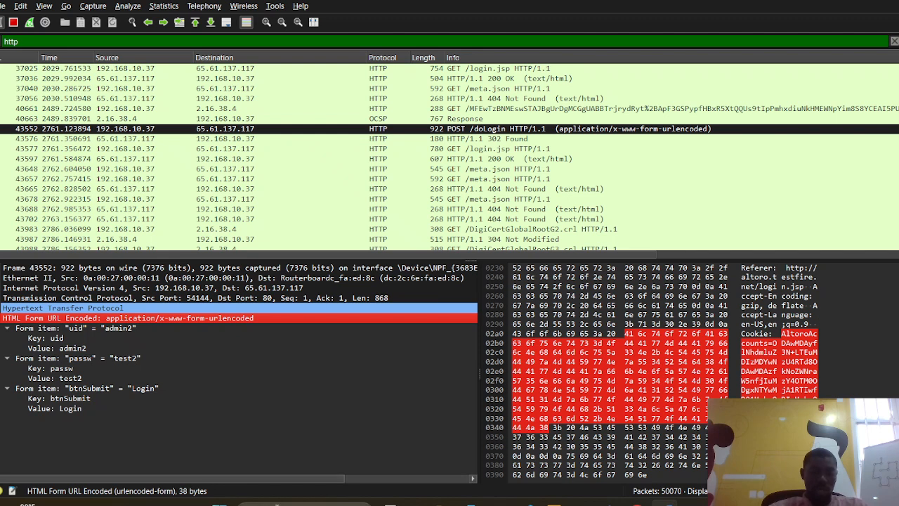
click(305, 503)
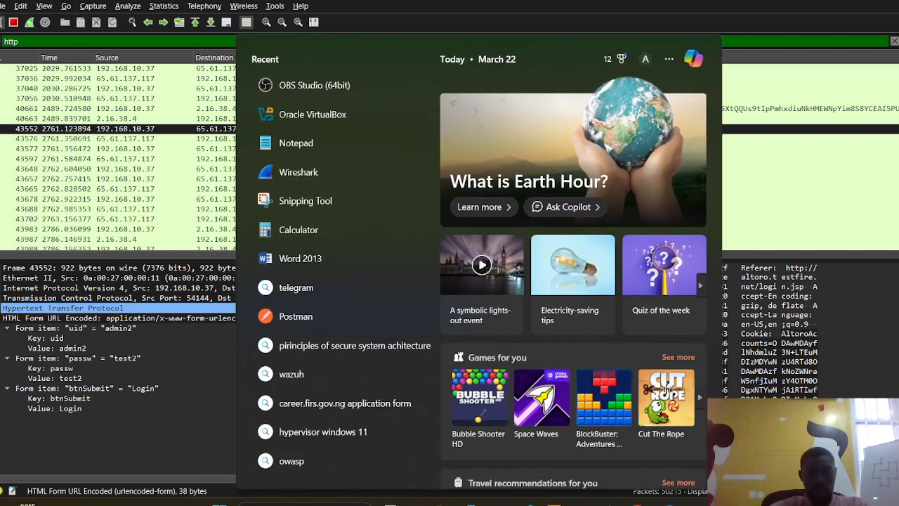
text(snippin)
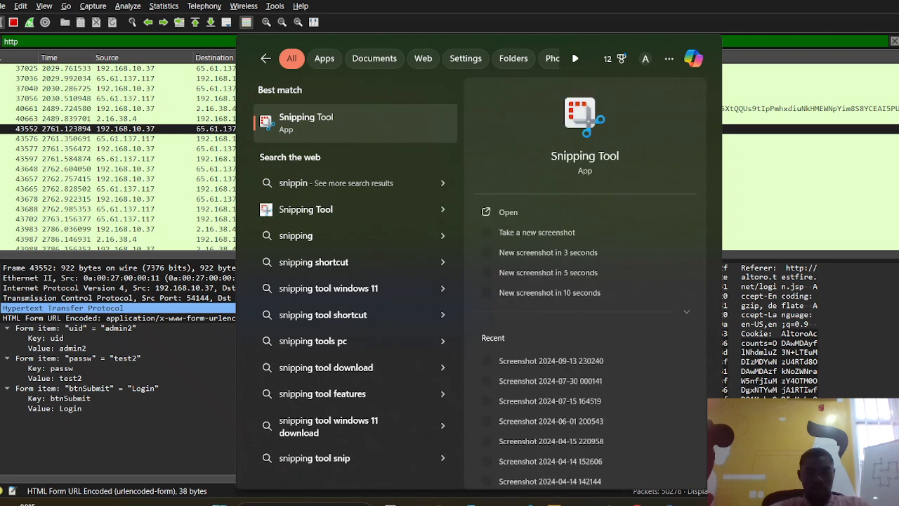
text(g)
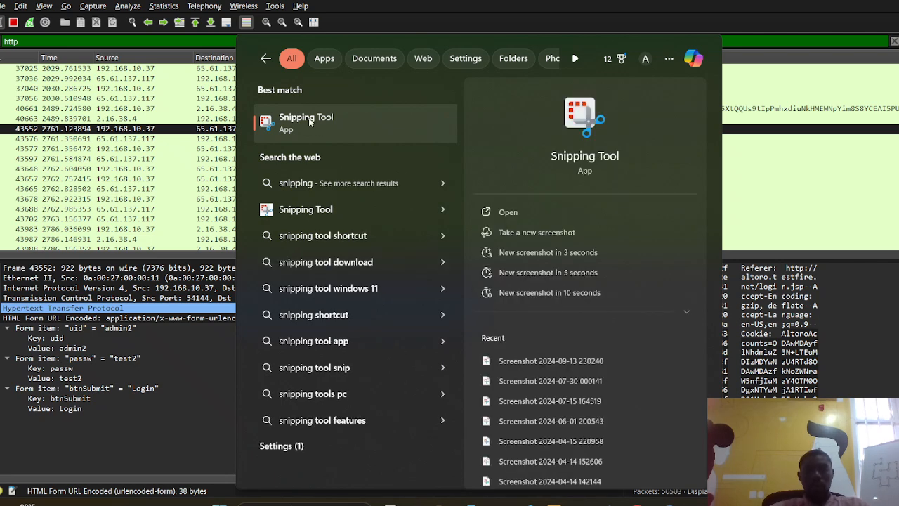
click(310, 121)
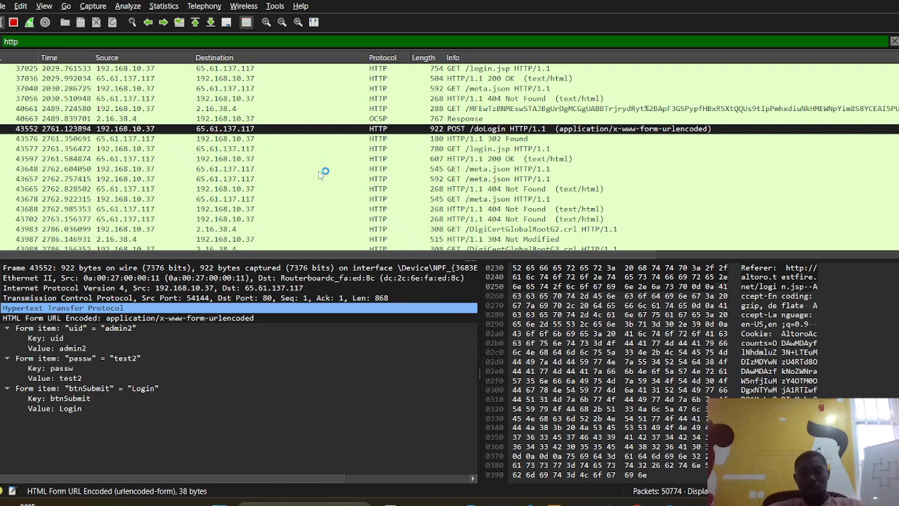
Step: Take a new image snip covering the packet list, packet details, packet bytes and status bar with POST /doLogin selected
key(Print)
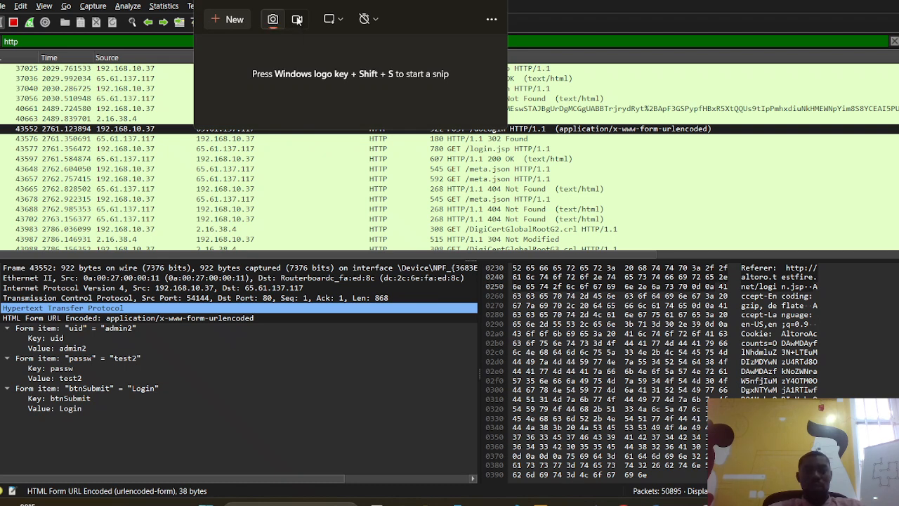
click(298, 20)
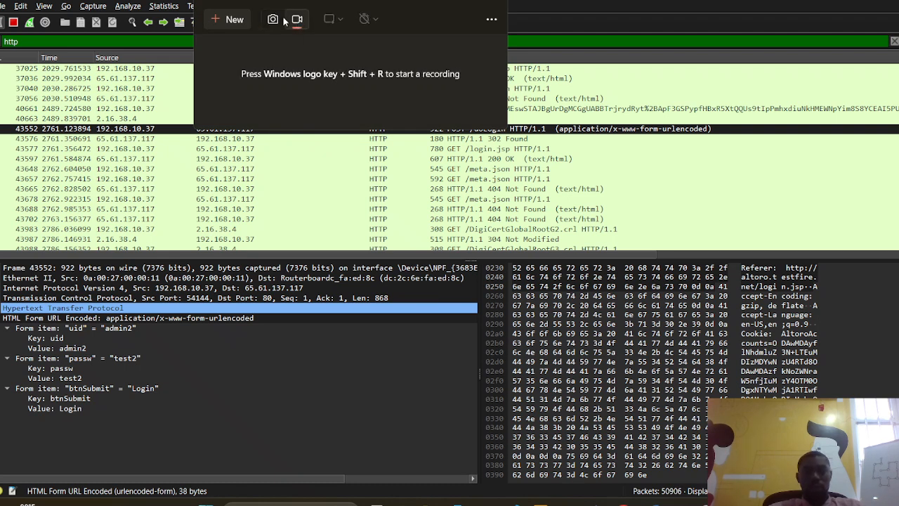
click(273, 20)
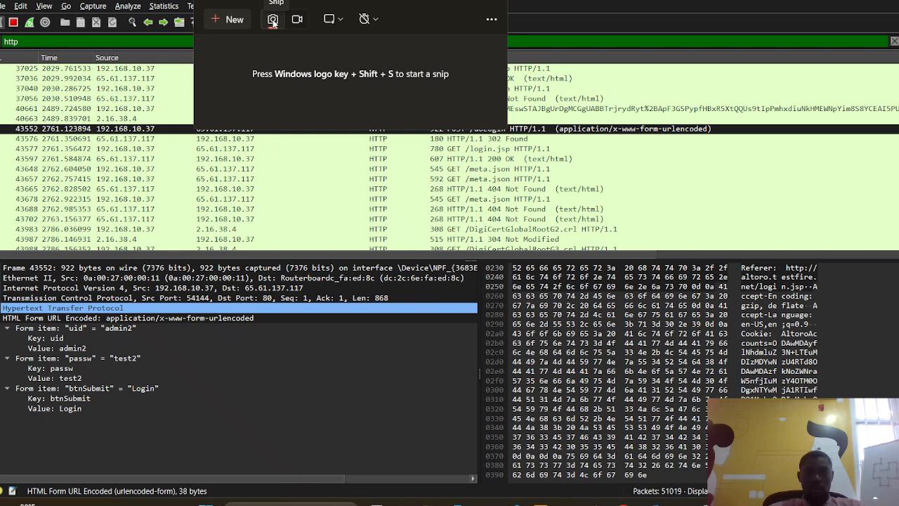
click(232, 19)
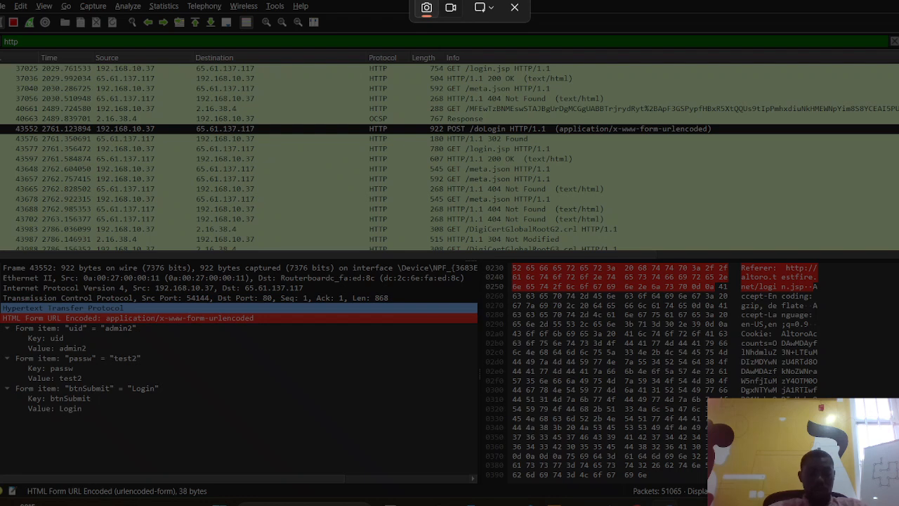
drag(1, 48, 331, 276)
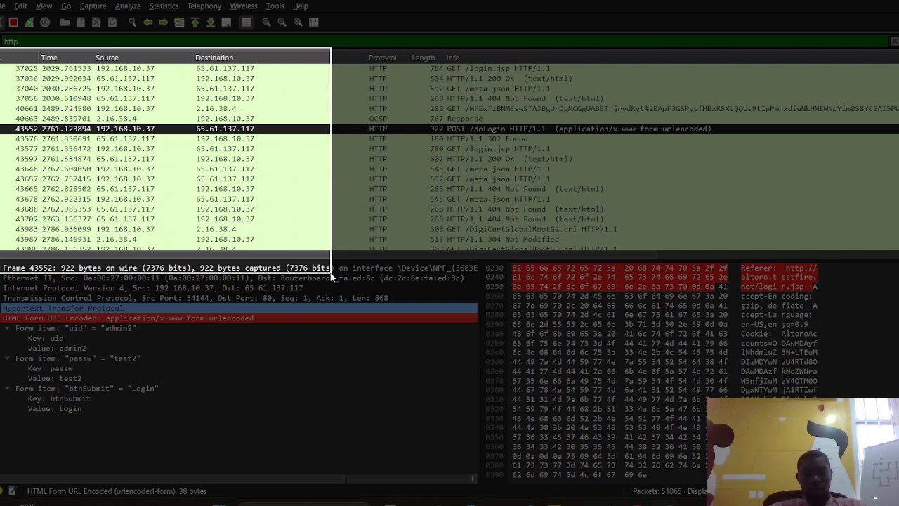
drag(331, 277, 659, 426)
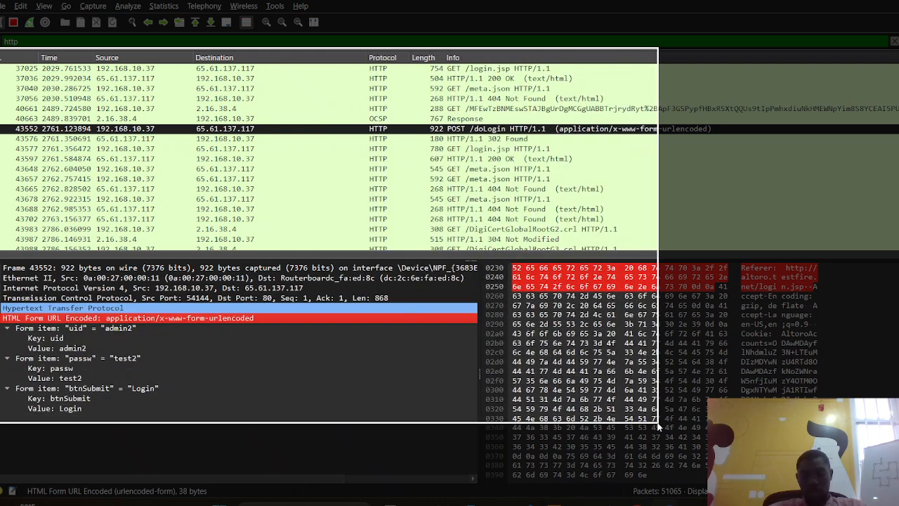
drag(659, 426, 659, 427)
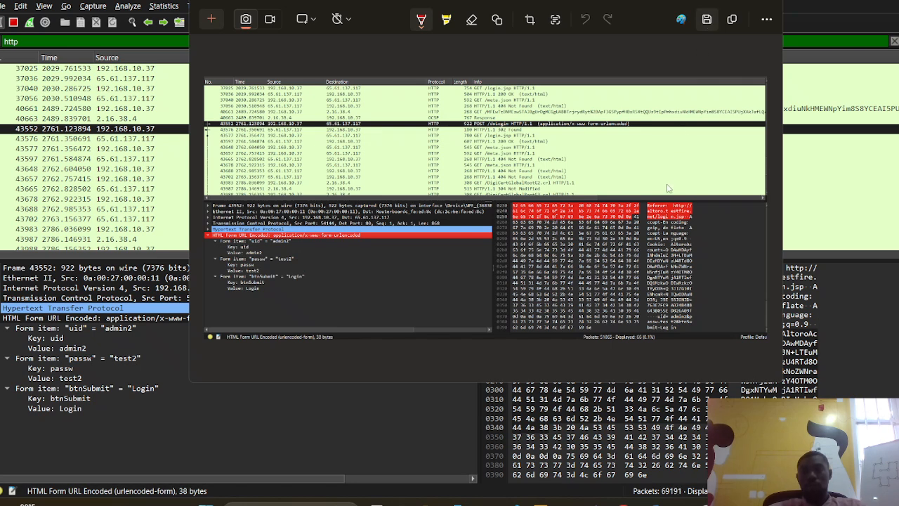
Step: Start saving the snip, create a Desktop folder named "networking checkpoint" and open it as the destination
click(707, 20)
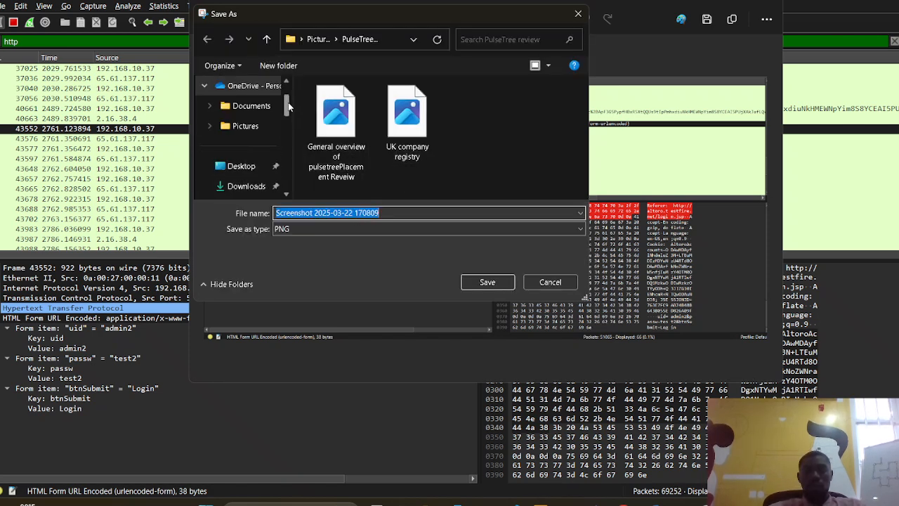
mouse_move(288, 107)
mouse_down()
mouse_move(289, 126)
mouse_move(289, 114)
mouse_up()
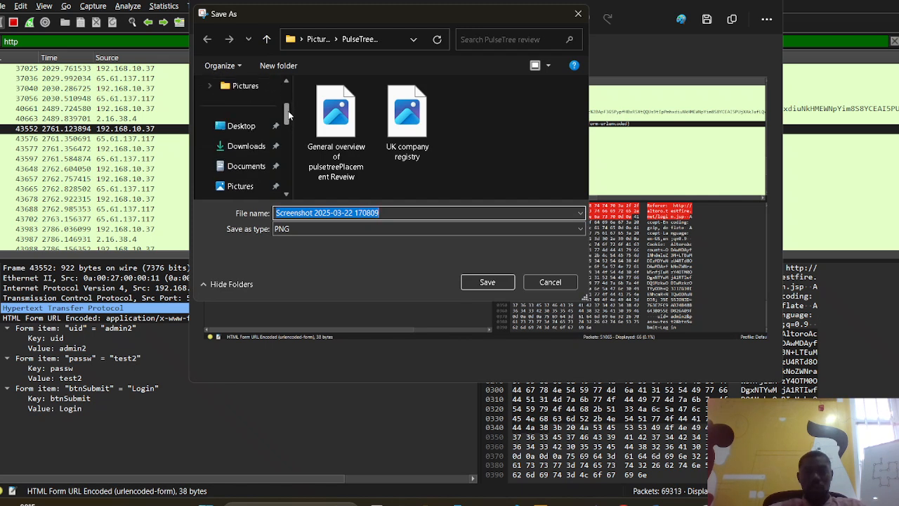
click(238, 130)
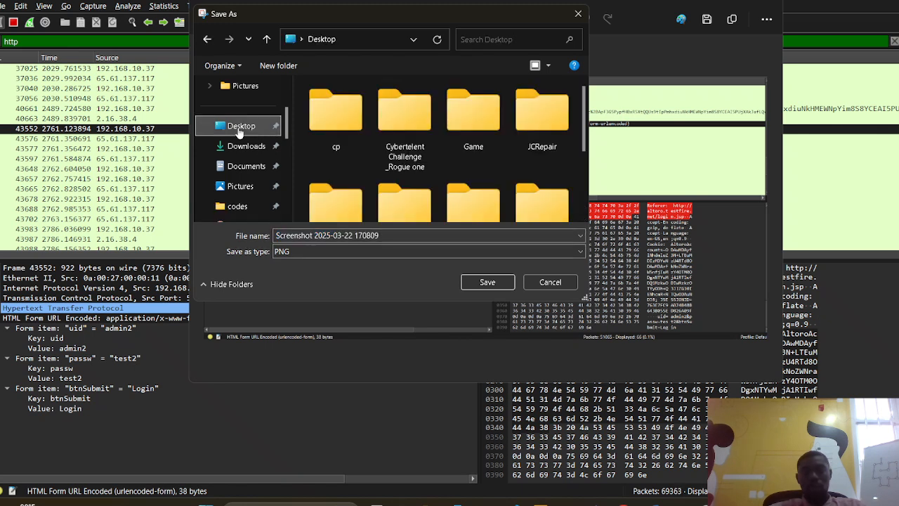
click(284, 73)
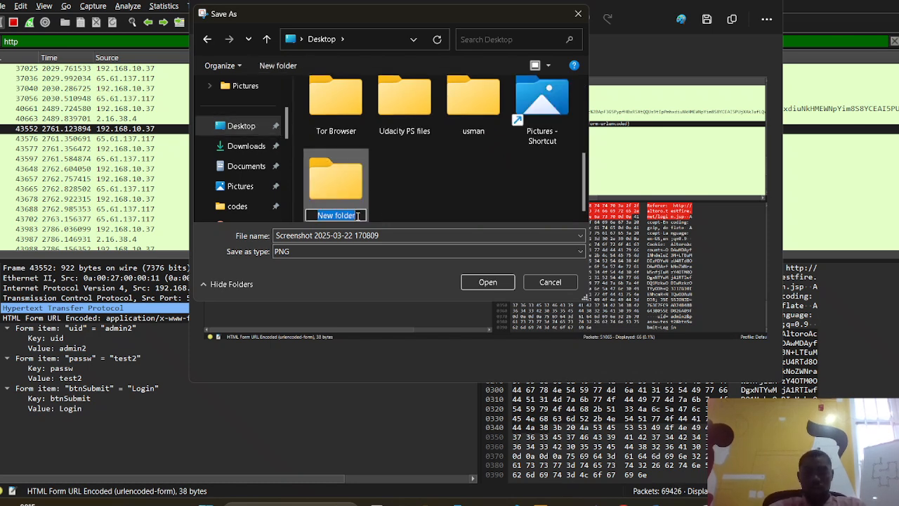
text(netwo)
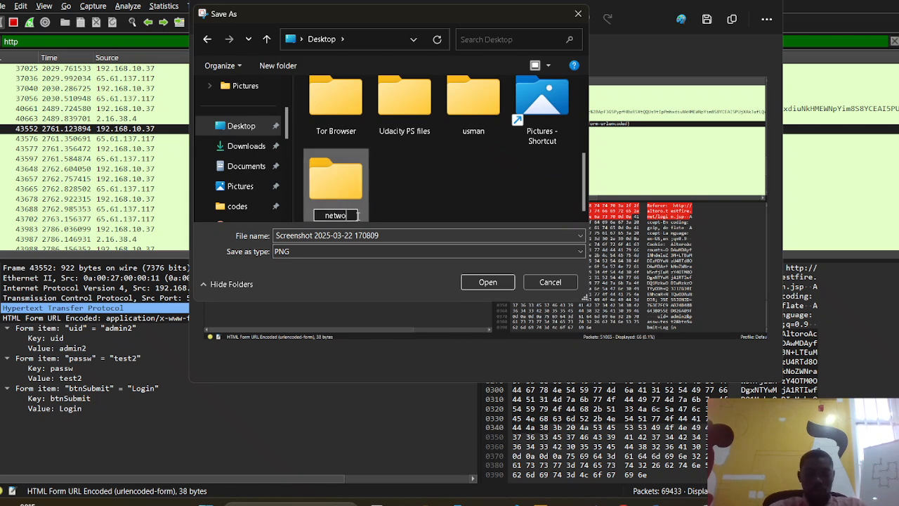
text(rking c)
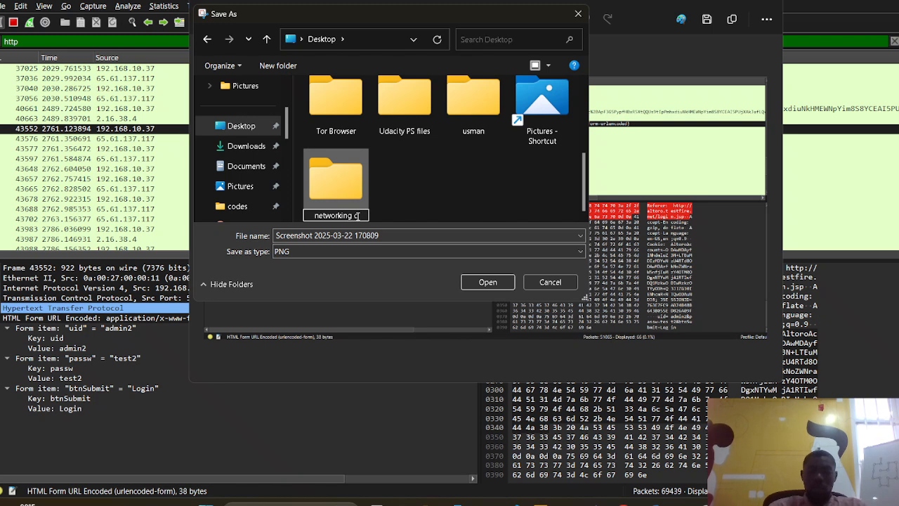
text(heckp)
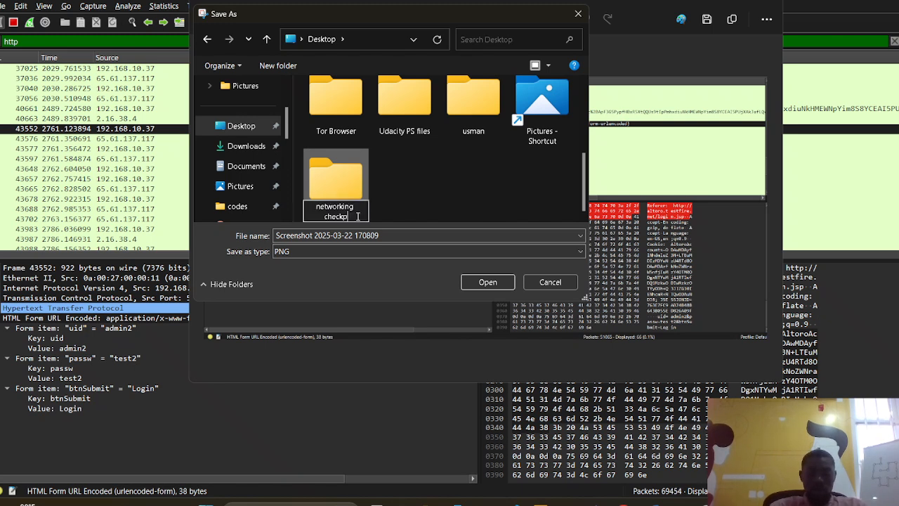
text(oint)
key(BackSpace)
text(nt)
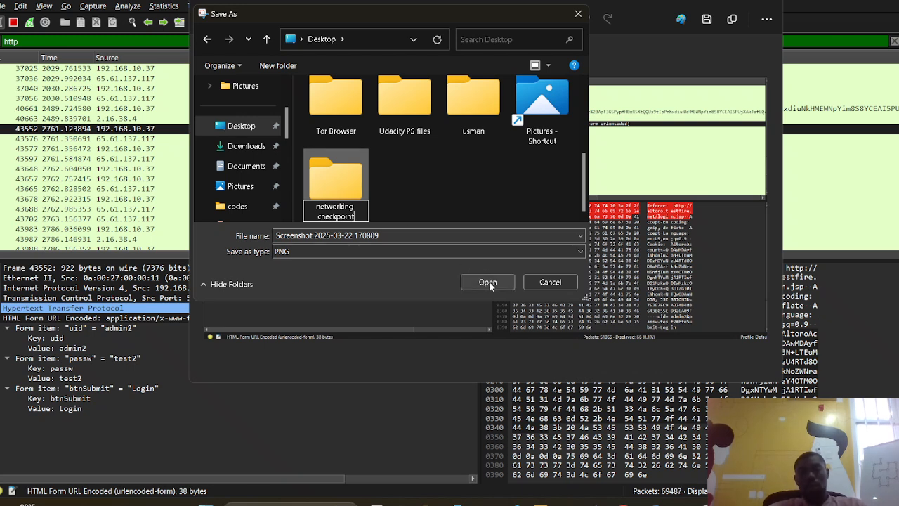
double_click(343, 184)
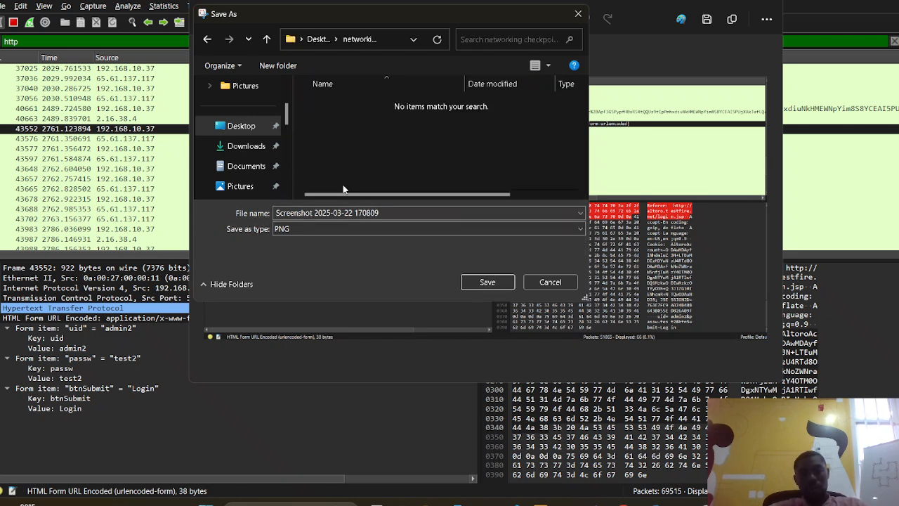
Step: Name the snip "login screenshot" and save it as a PNG in the "networking checkpoint" folder
click(384, 213)
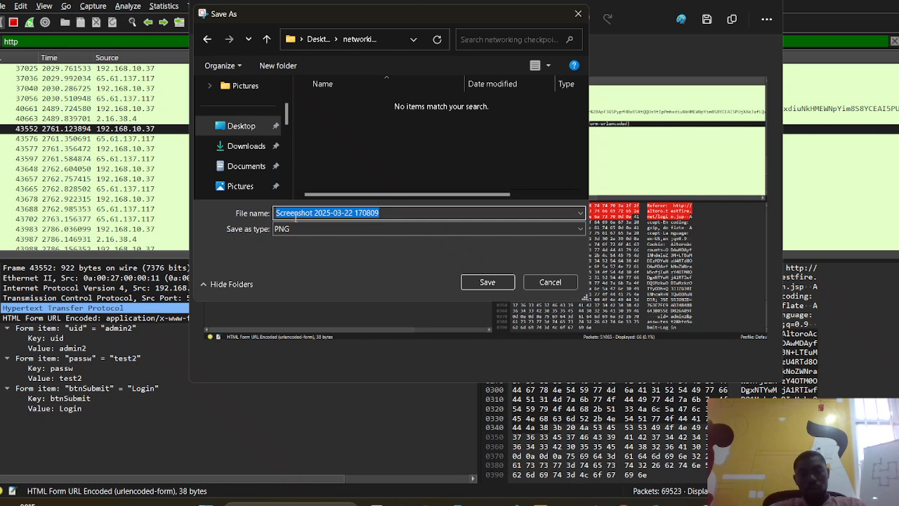
key(BackSpace)
text(Fom)
key(BackSpace)
key(BackSpace)
key(BackSpace)
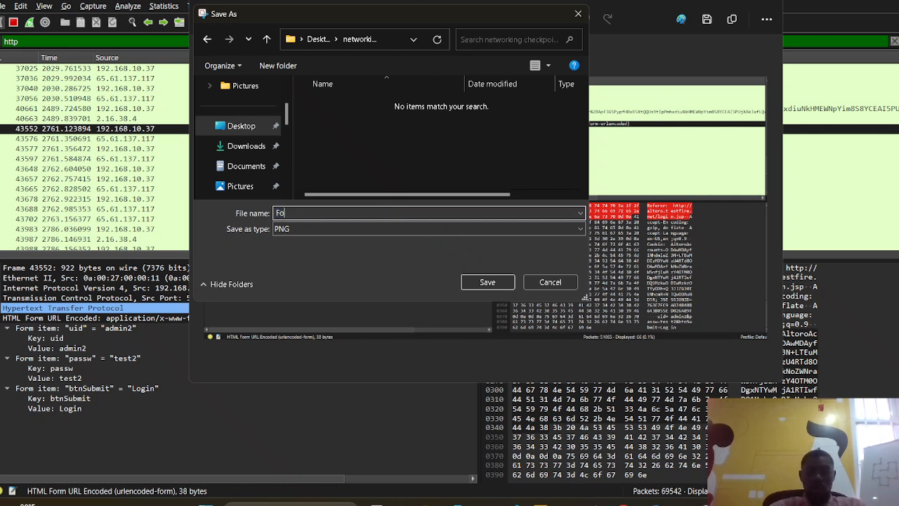
text(login )
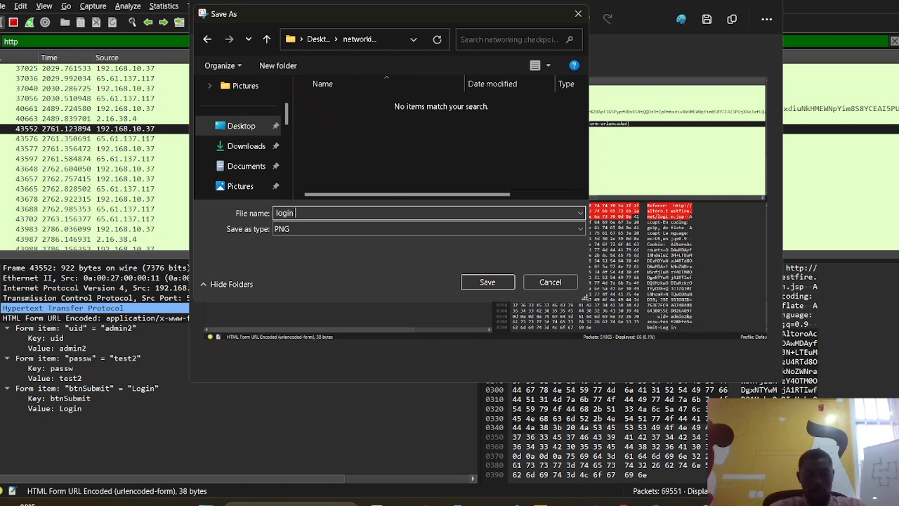
text(scren)
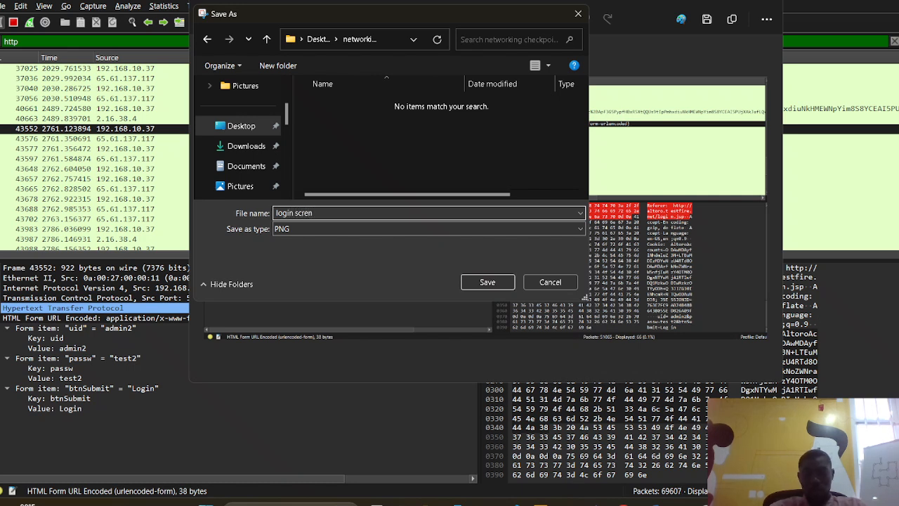
key(BackSpace)
text(enshot)
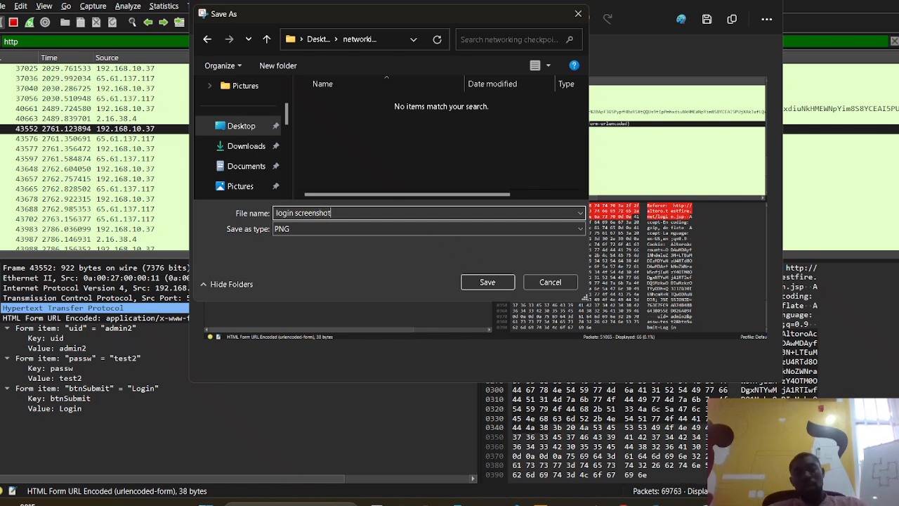
click(488, 281)
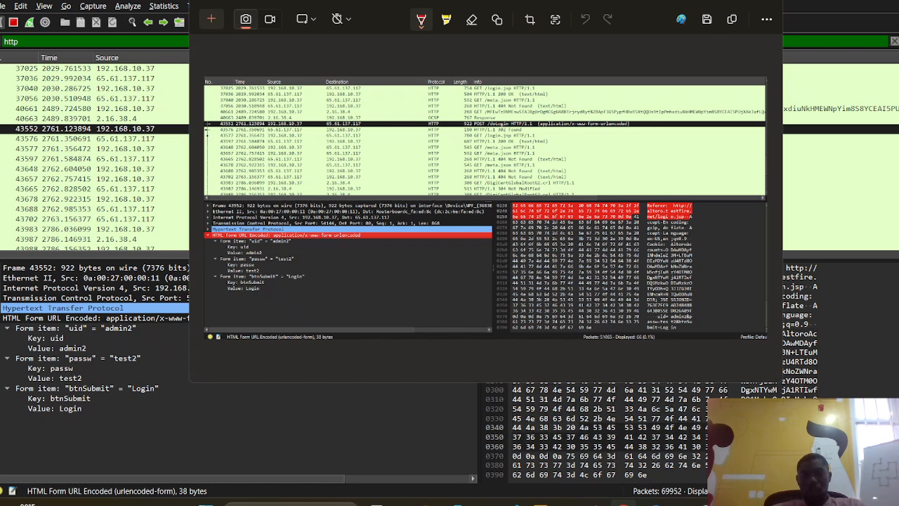
Step: Switch to Google Drive in Chrome and upload the "networking checkpoint" folder from the Desktop to My Drive, approving the site upload
click(624, 503)
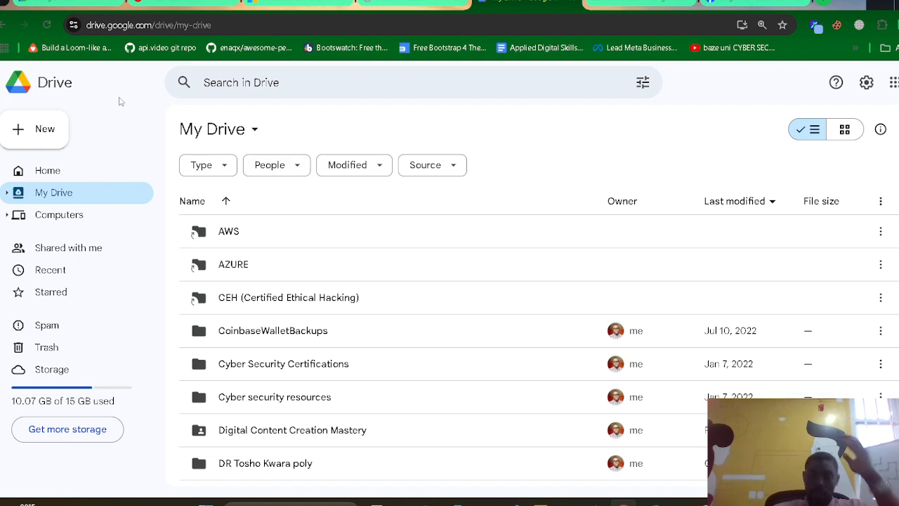
click(35, 132)
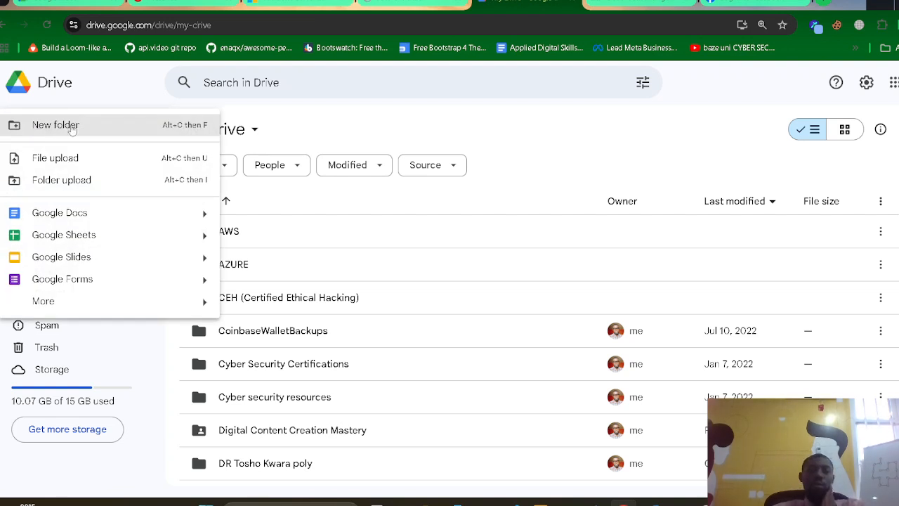
click(99, 101)
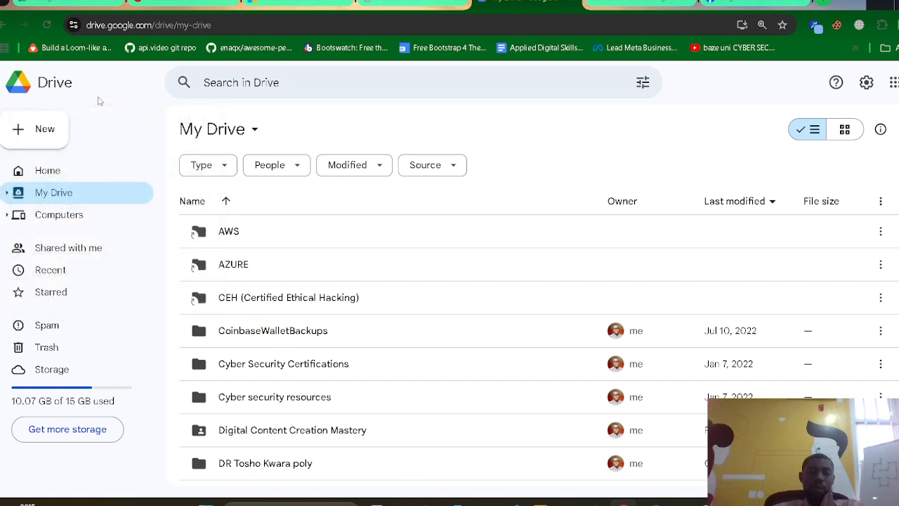
click(47, 138)
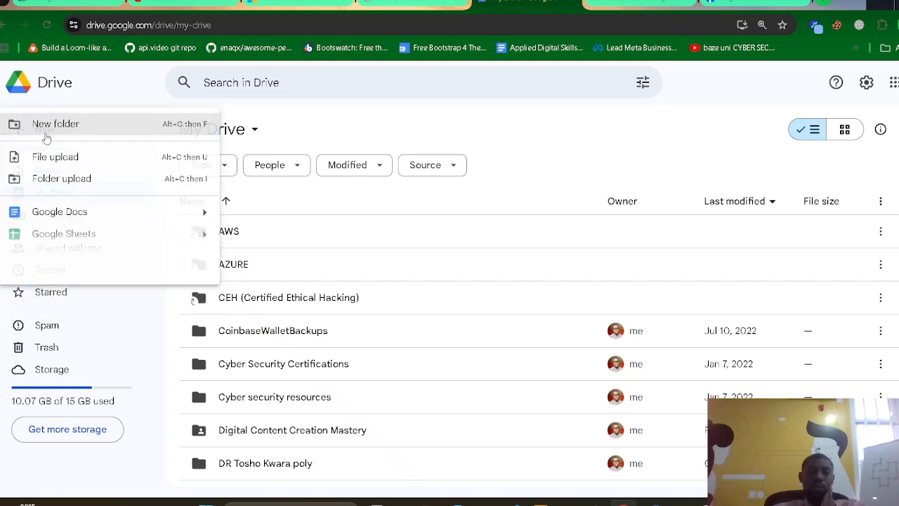
click(50, 182)
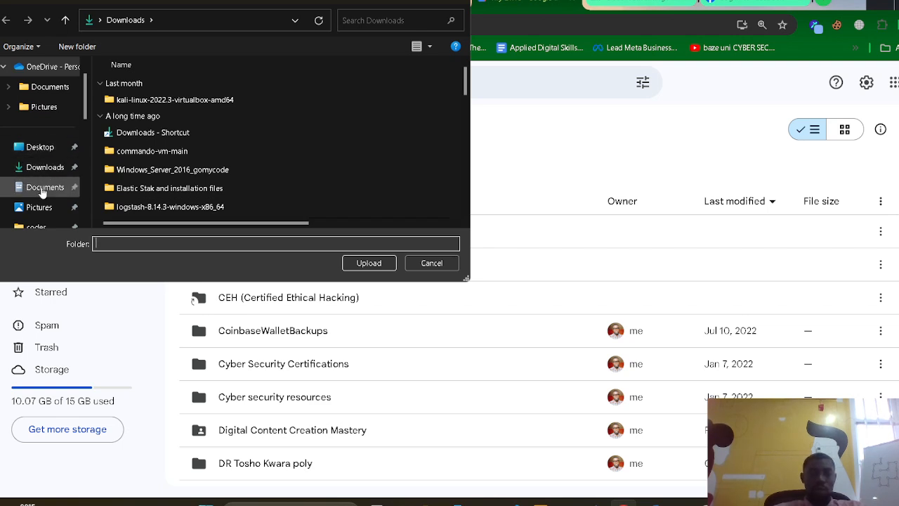
click(40, 147)
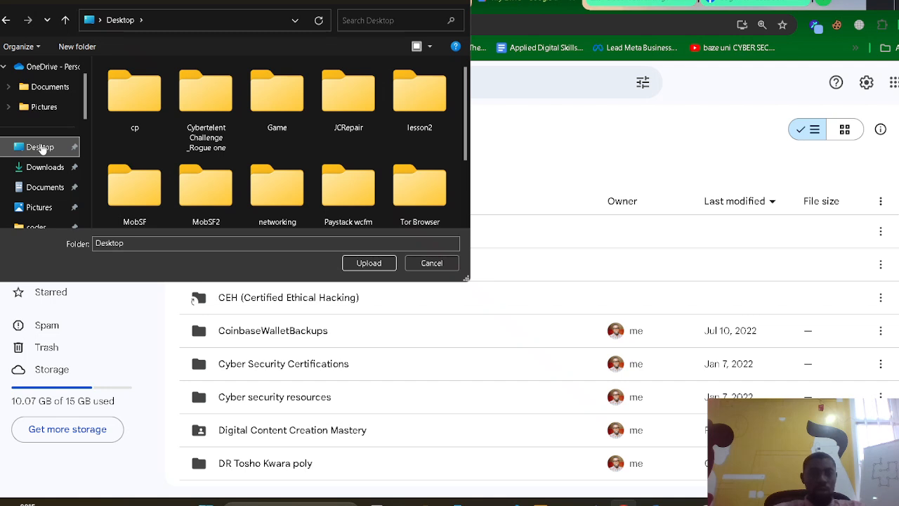
drag(466, 97, 475, 117)
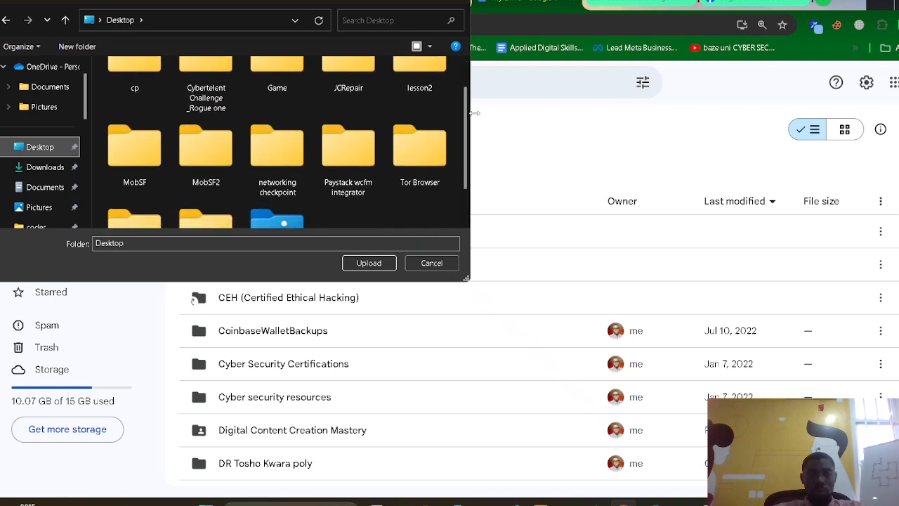
click(277, 139)
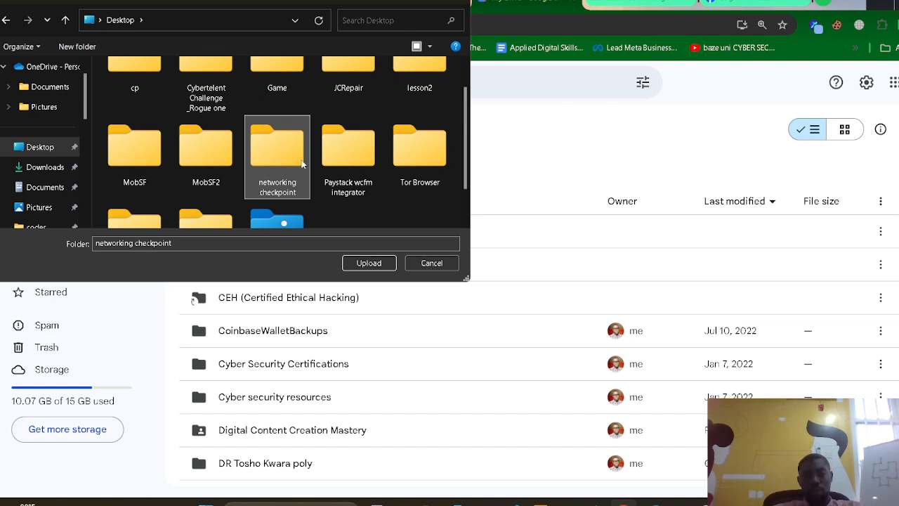
click(369, 263)
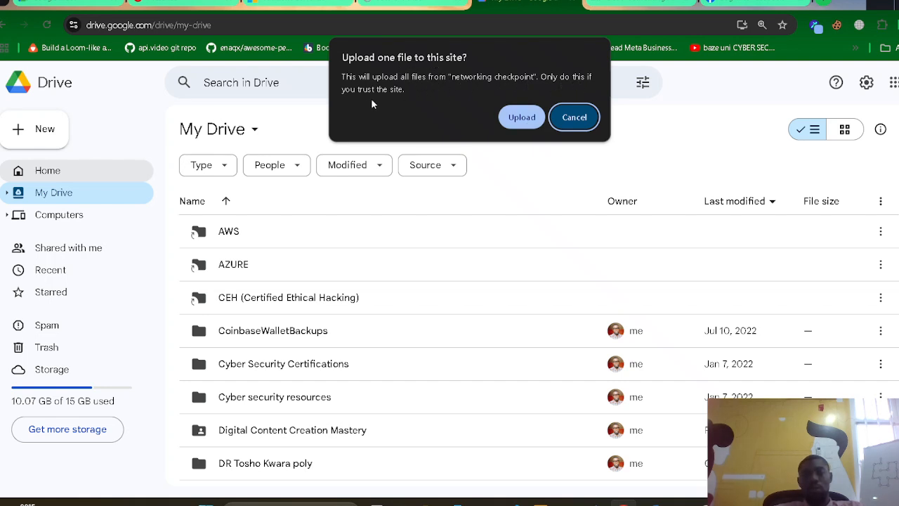
click(522, 118)
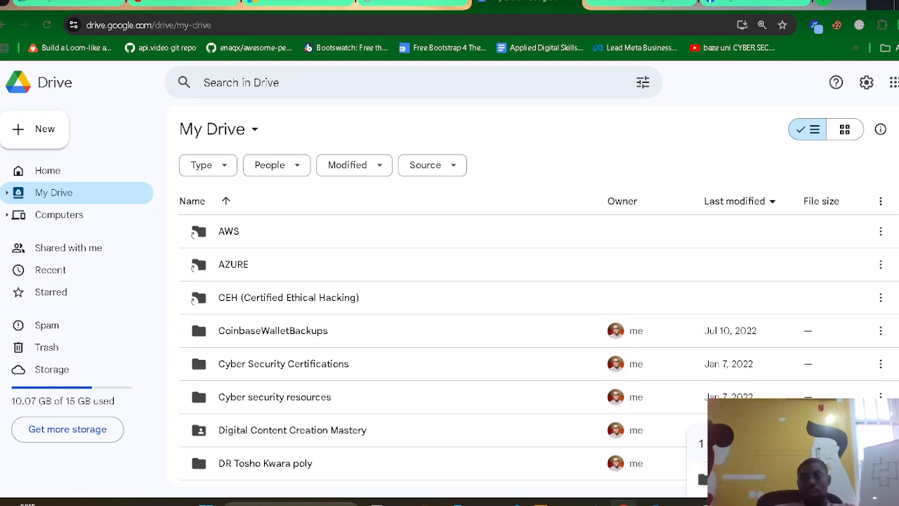
Step: Find the uploaded "networking checkpoint" folder in My Drive and open its sharing settings
scroll(539, 351, down, 6)
scroll(539, 351, down, 1)
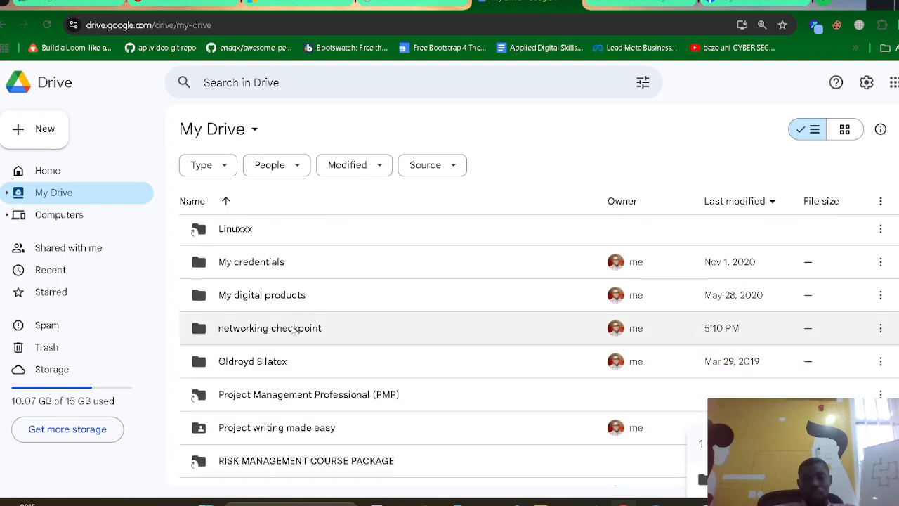
click(290, 329)
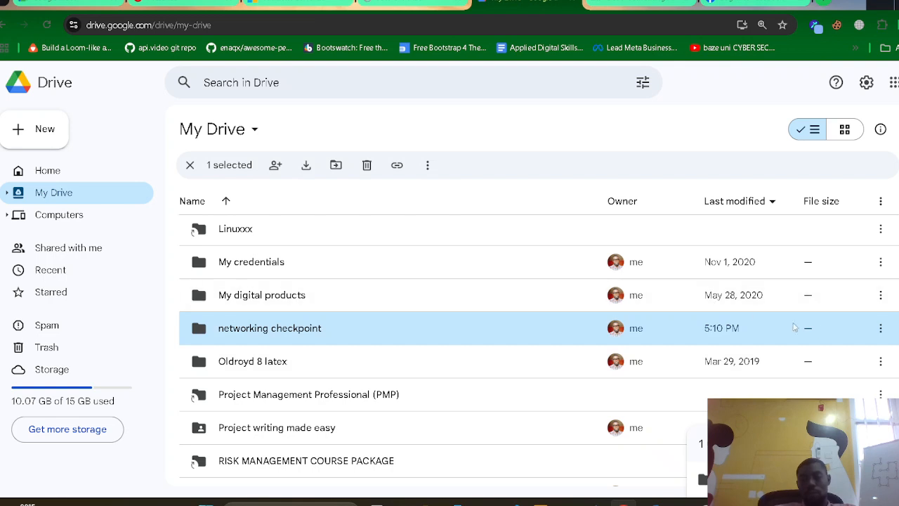
click(881, 330)
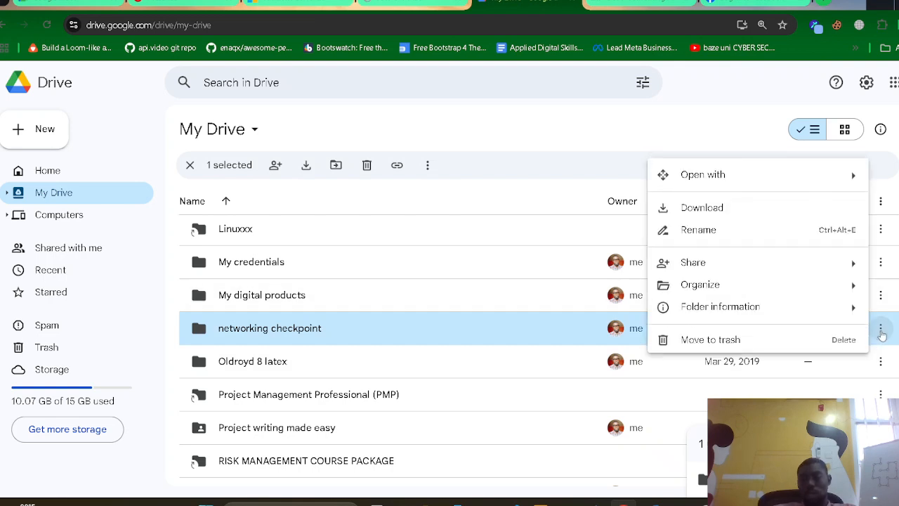
mouse_move(805, 246)
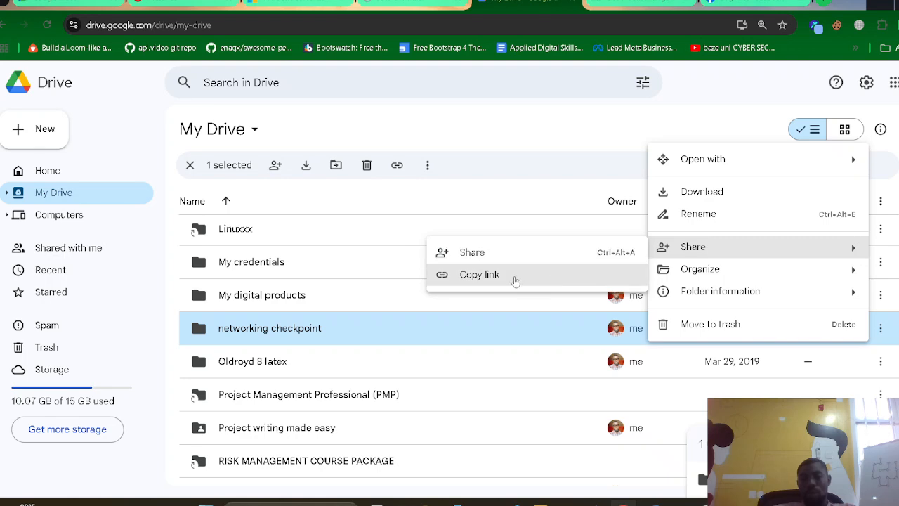
click(486, 257)
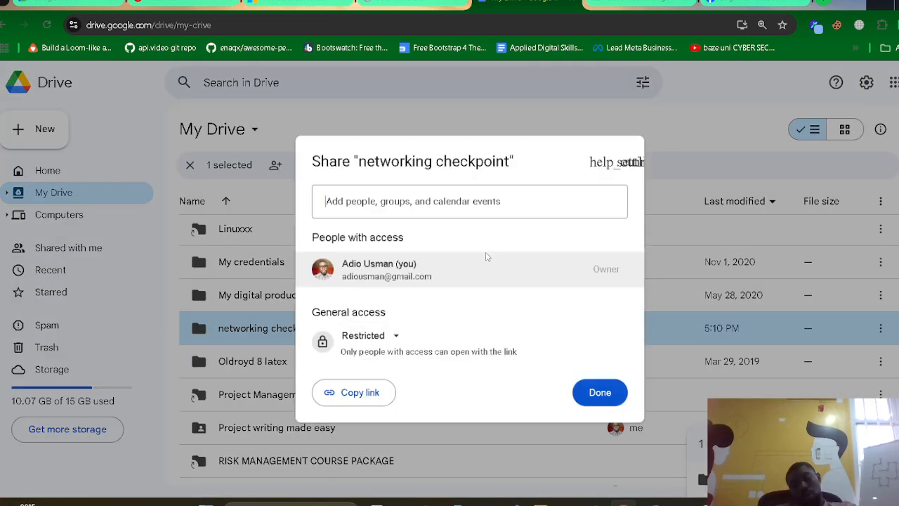
Step: Set the folder's general access to "Anyone with the link", copy its link and finish sharing
click(398, 338)
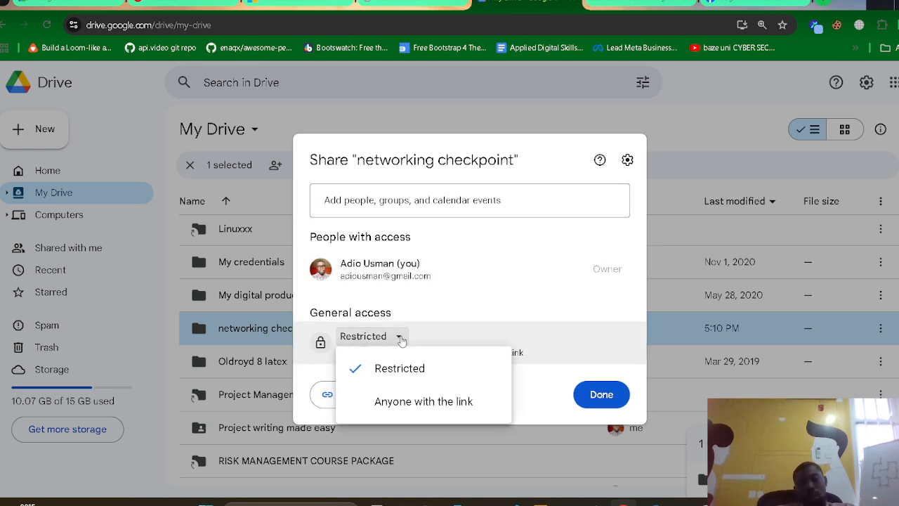
click(409, 402)
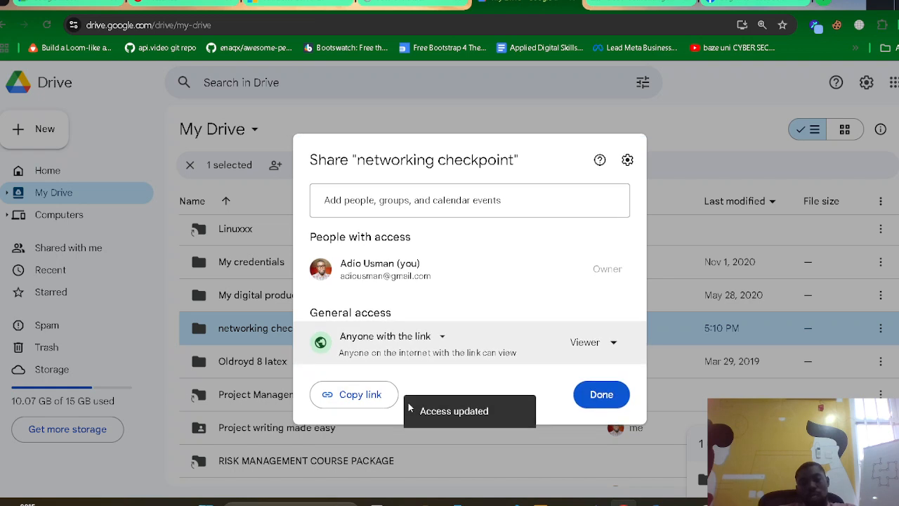
click(361, 396)
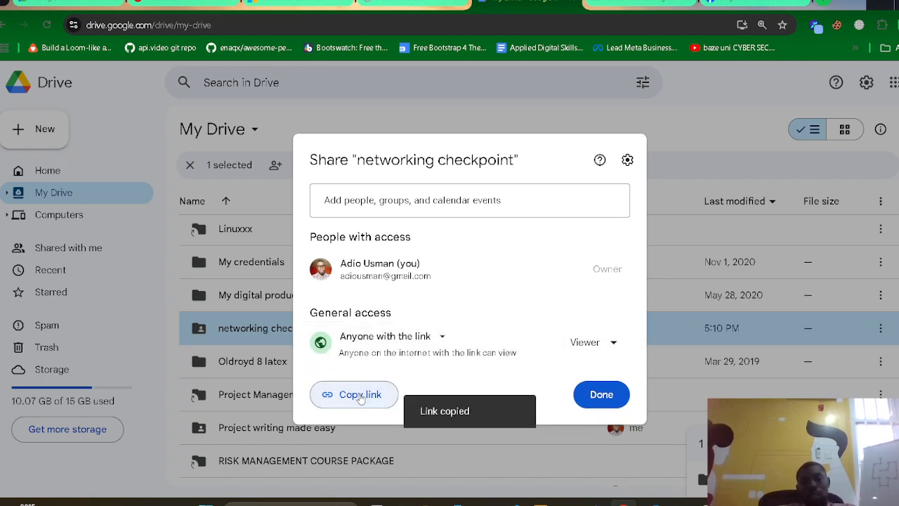
click(602, 394)
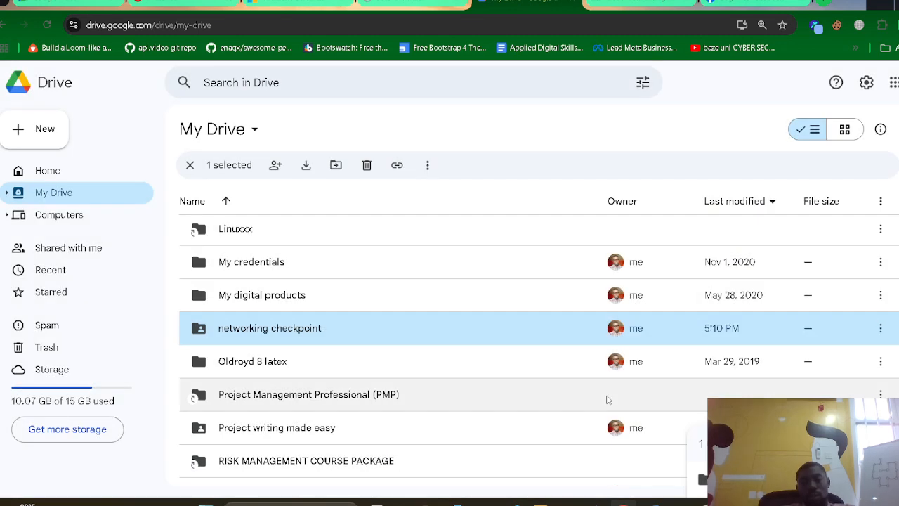
Step: Switch to the GOMYCODE instructor site's attendance page and go from there to its dashboard
click(157, 1)
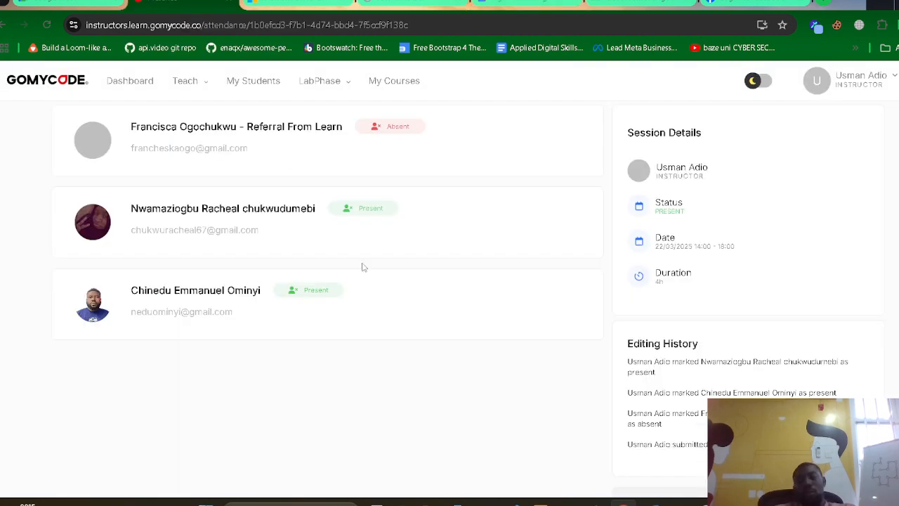
scroll(480, 381, up, 1)
scroll(480, 381, up, 2)
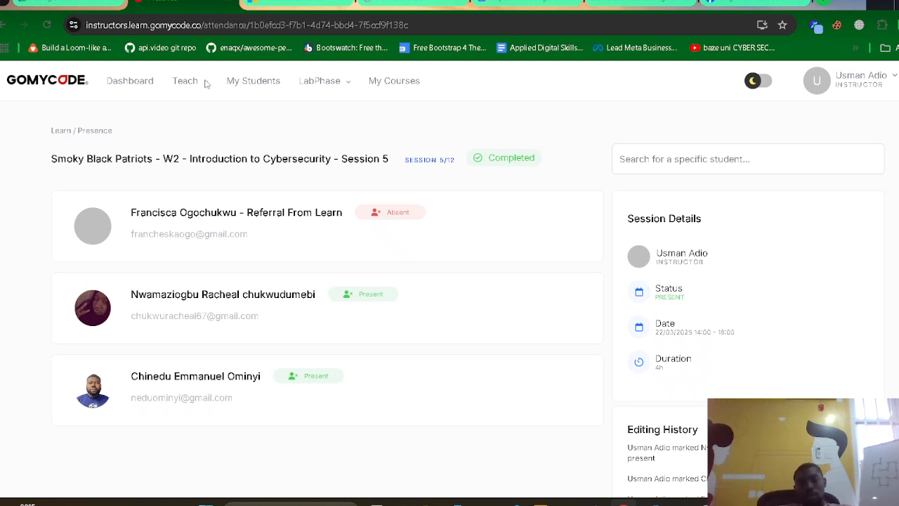
click(145, 82)
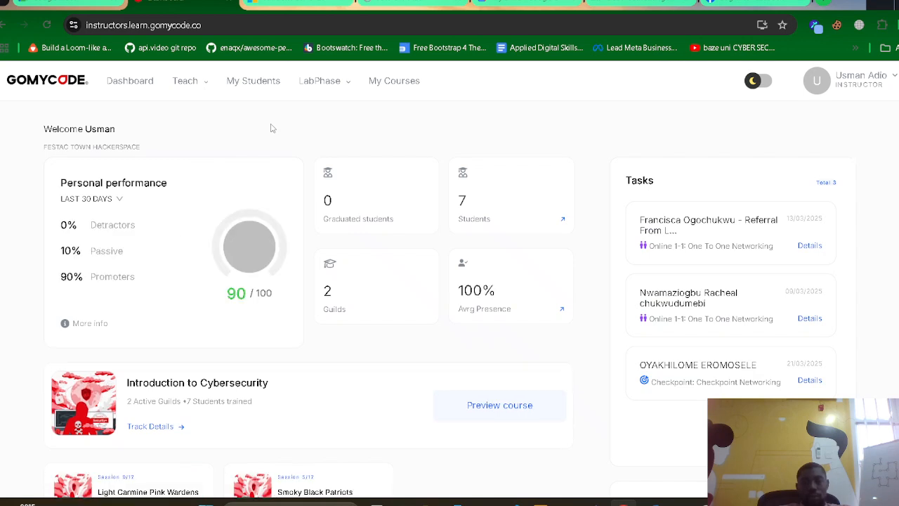
click(309, 2)
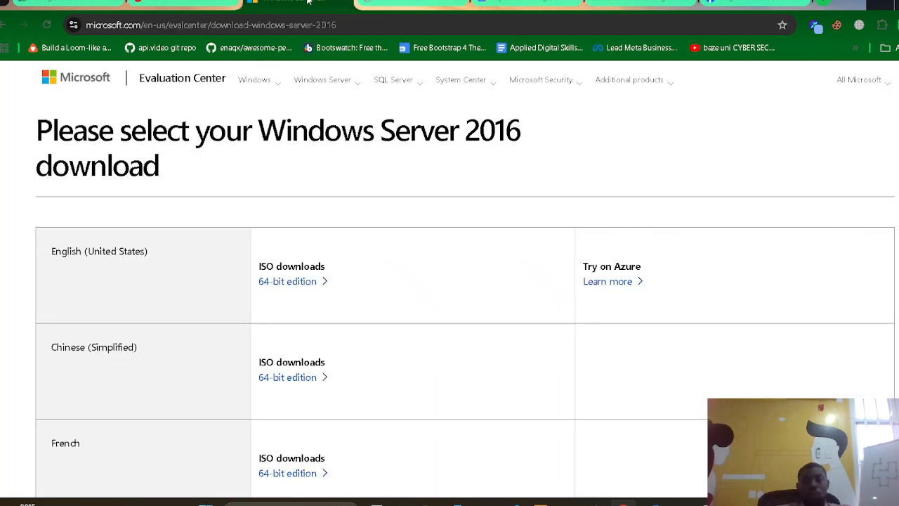
click(178, 2)
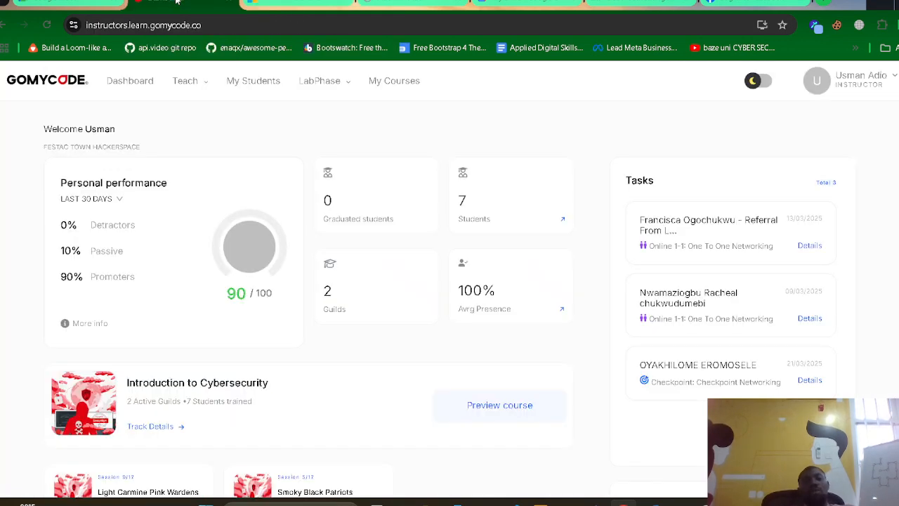
click(283, 1)
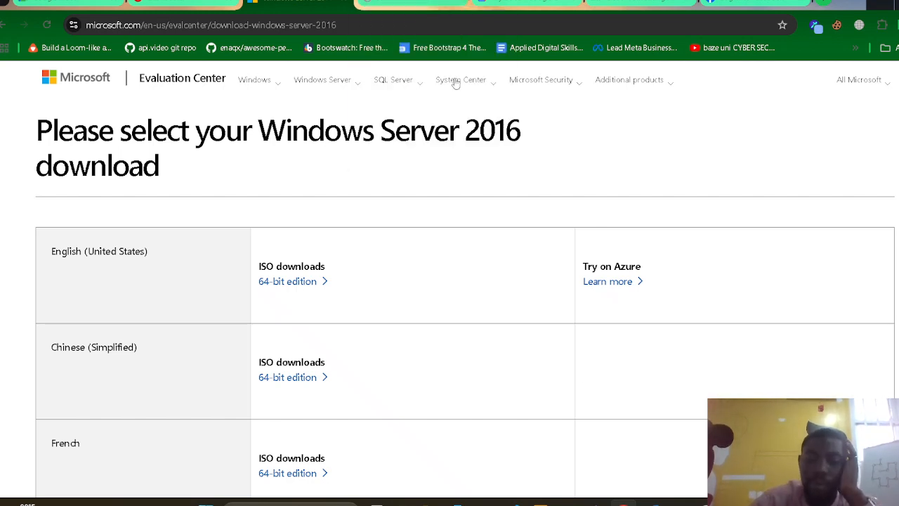
mouse_move(706, 503)
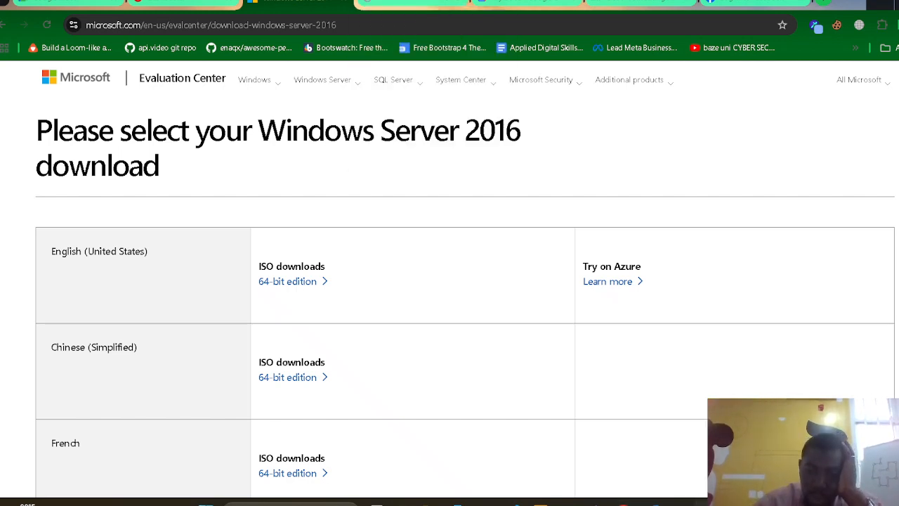
click(682, 449)
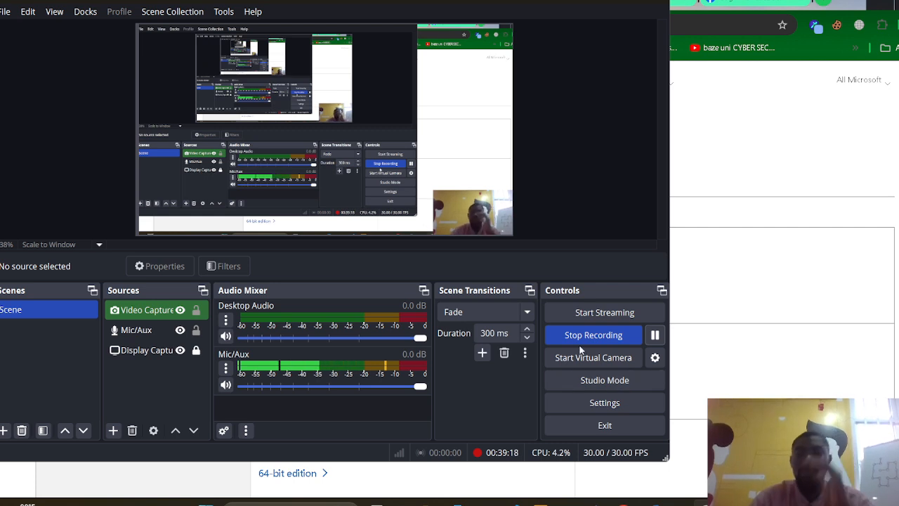